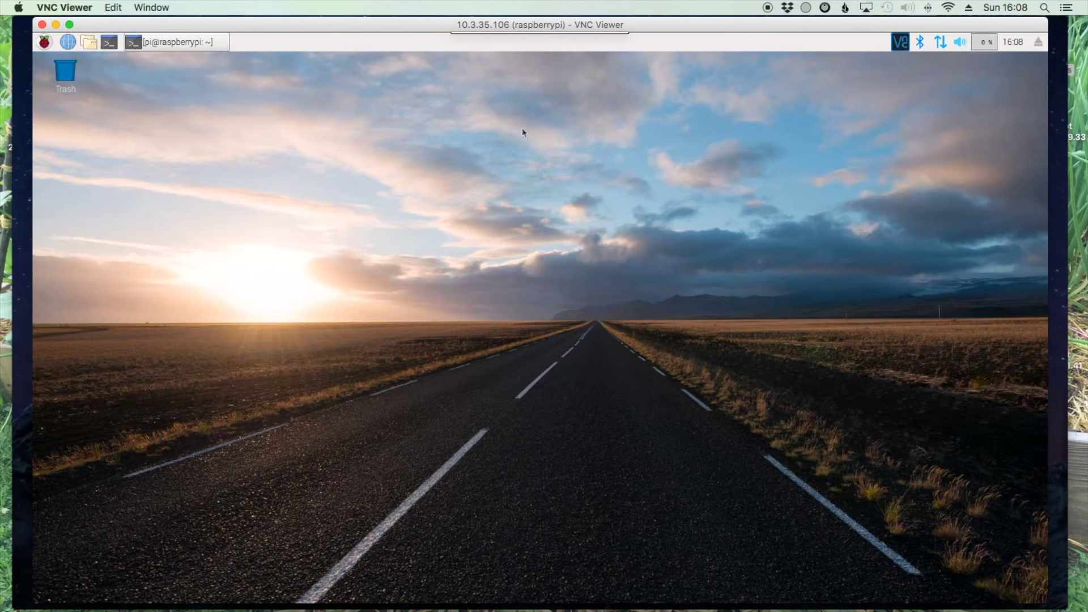
Step: Restore the Pi's minimized terminal window from the remote desktop taskbar
left_click(161, 45)
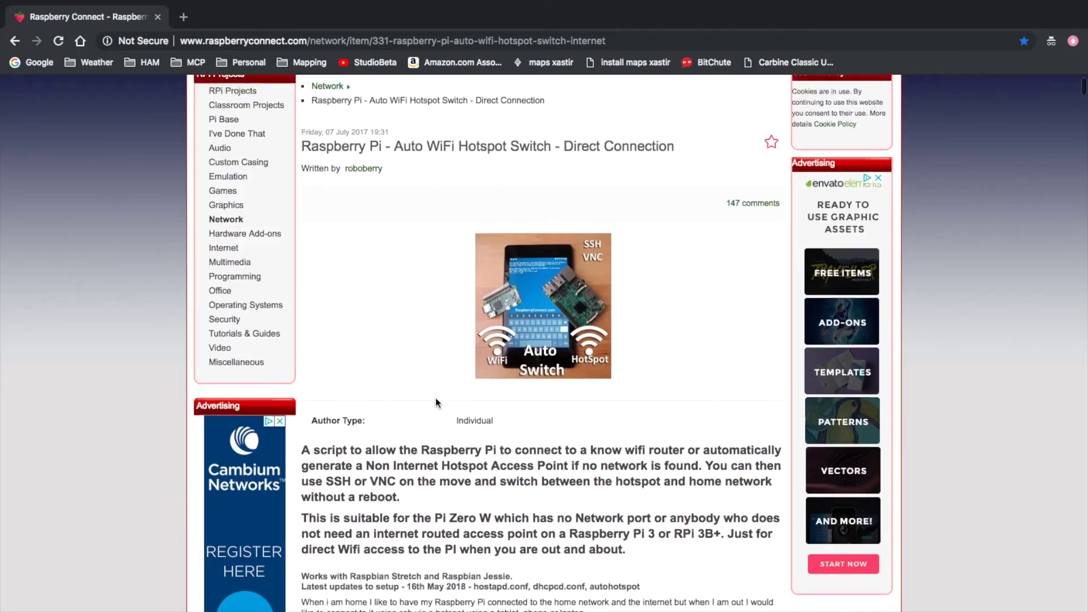
scroll(453, 279, "down", 5)
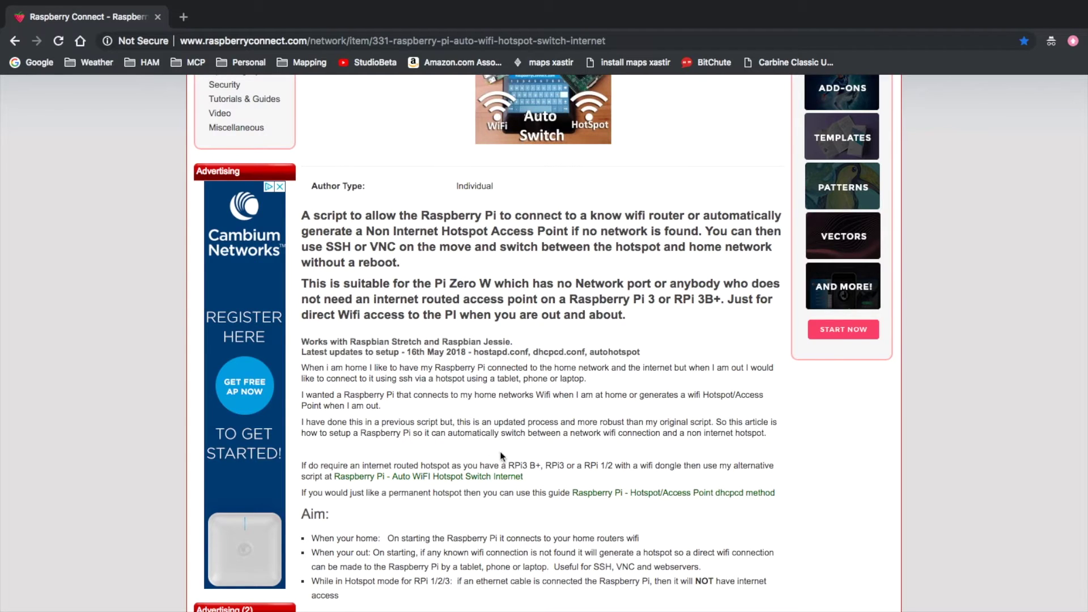
Step: Scroll the autohotspot article down to Step 1 and highlight the 'iw dev' command
scroll(536, 460, "down", 2)
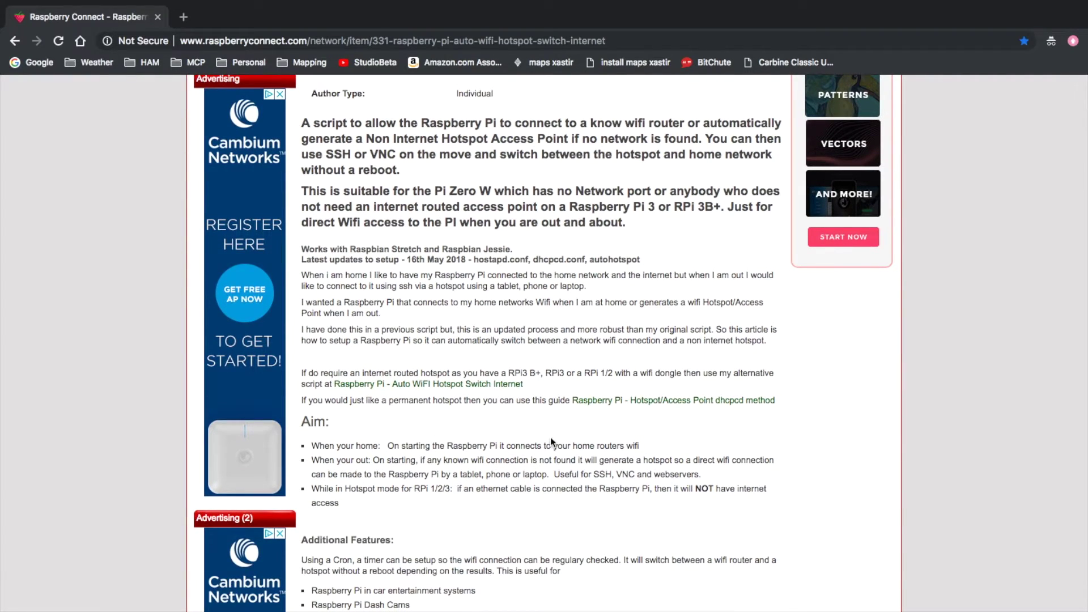
scroll(550, 437, "down", 3)
scroll(550, 437, "down", 5)
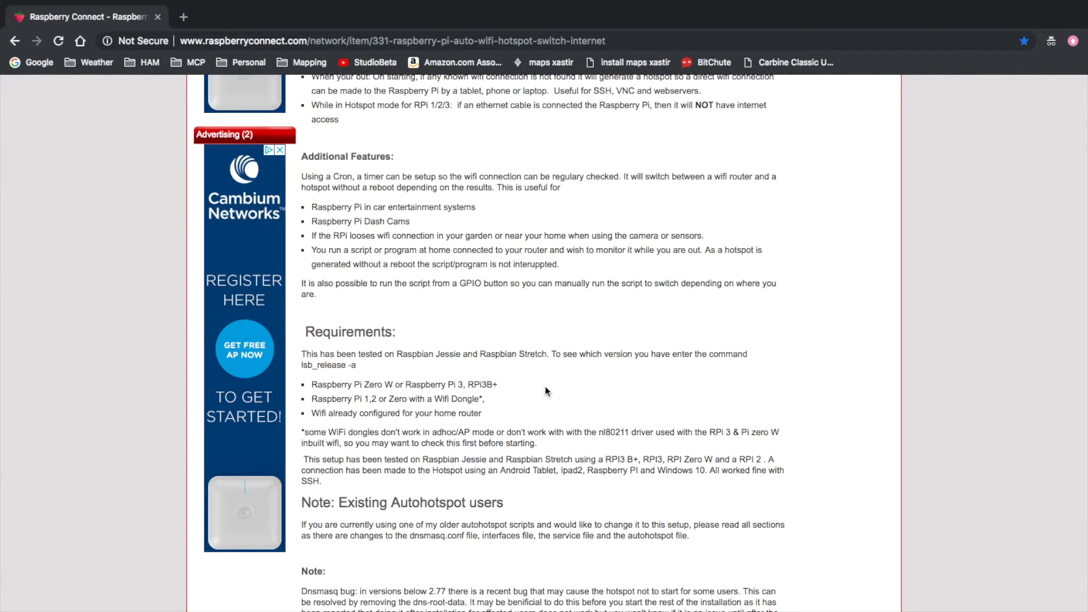
scroll(546, 391, "down", 4)
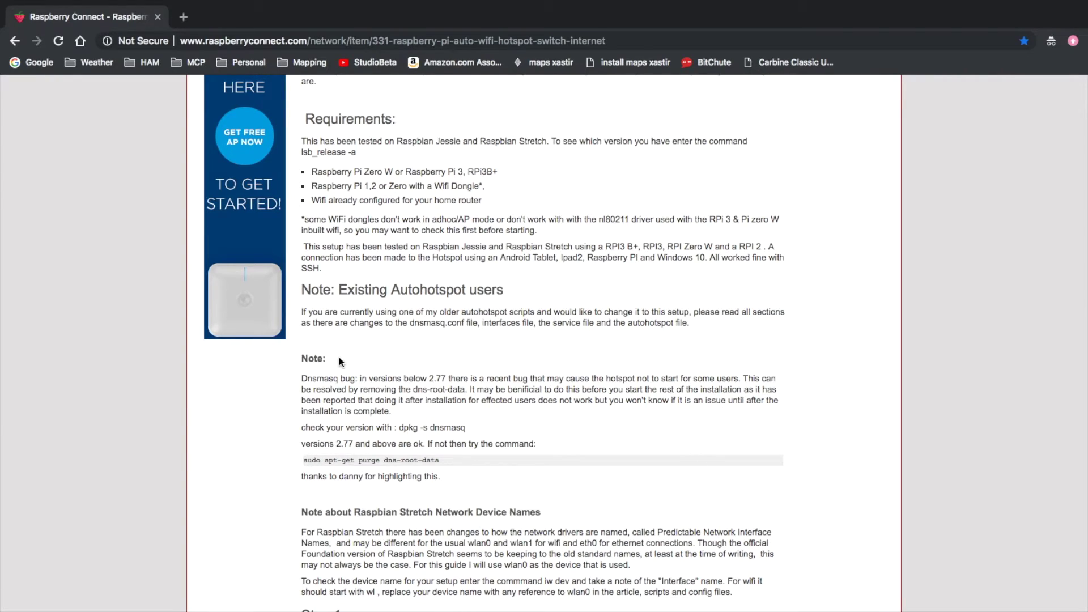
scroll(339, 360, "down", 4)
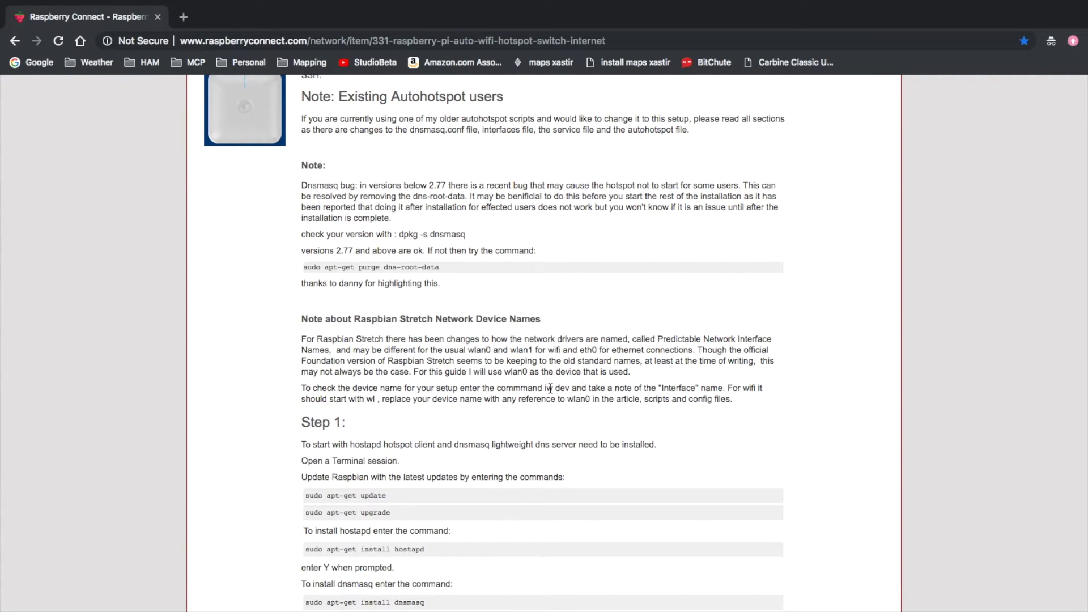
left_click_drag(544, 389, 569, 389)
Step: Run 'iw dev' on the Pi to confirm the wireless interface is wlan0
key("super+Tab")
type("iw dev")
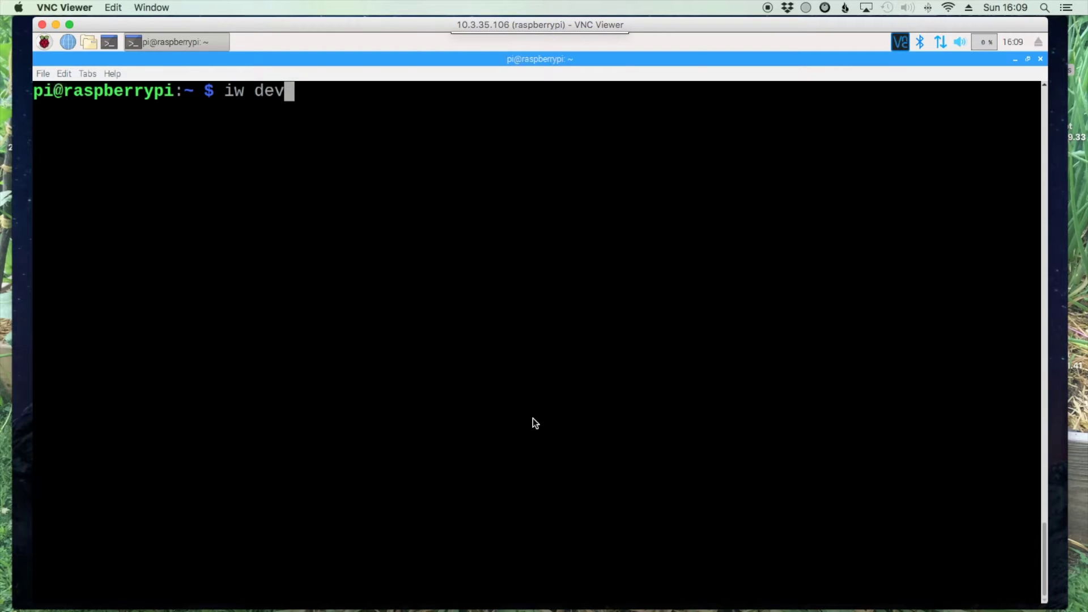
key("Return")
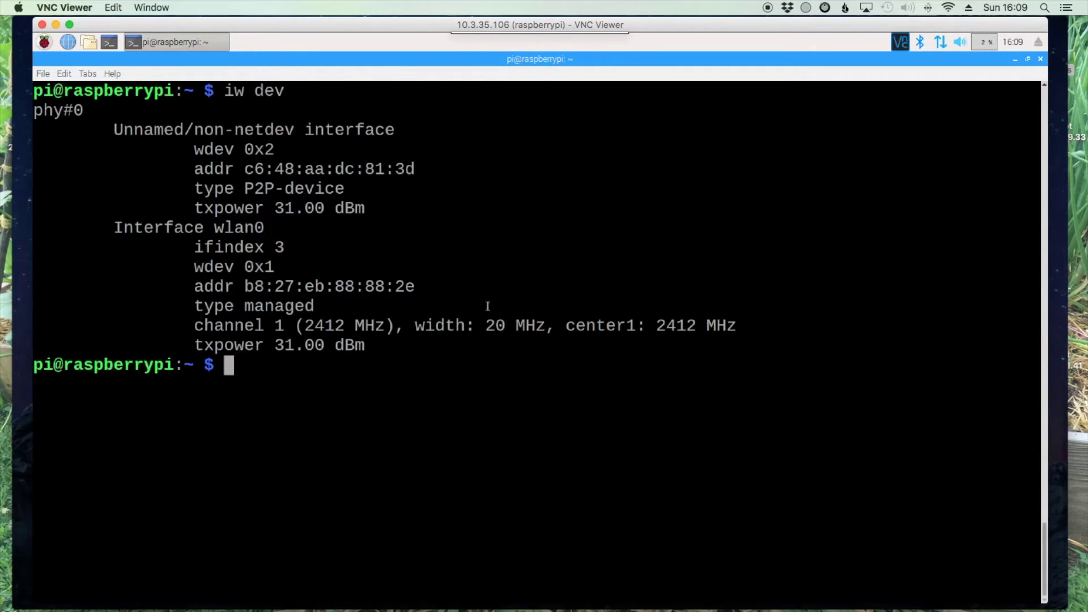
key("super+Tab")
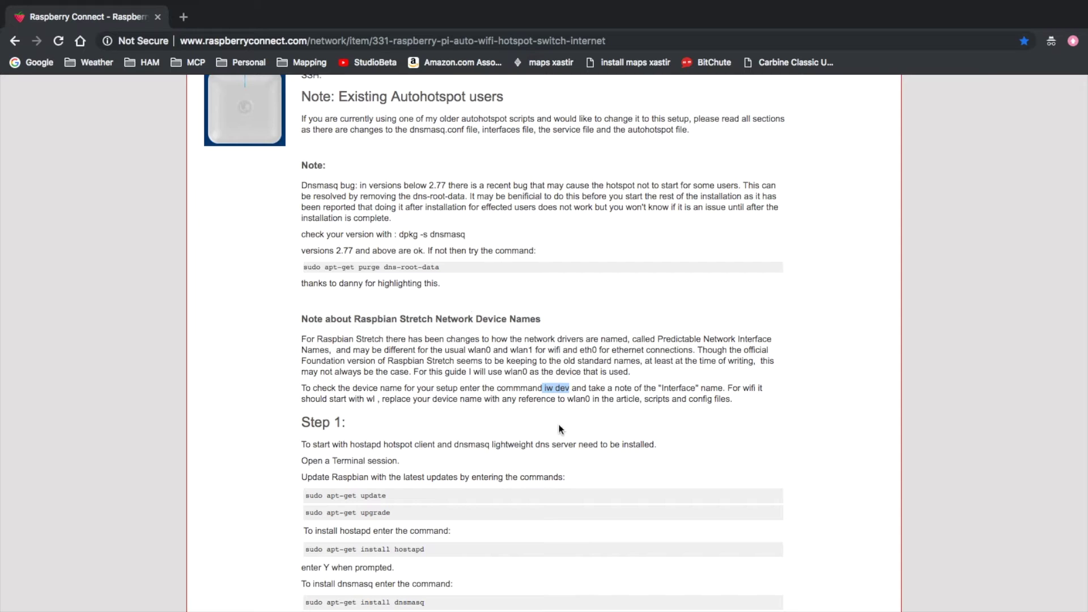
Step: Copy 'sudo apt-get install hostapd' from the tutorial for use in the Pi terminal
scroll(587, 421, "down", 4)
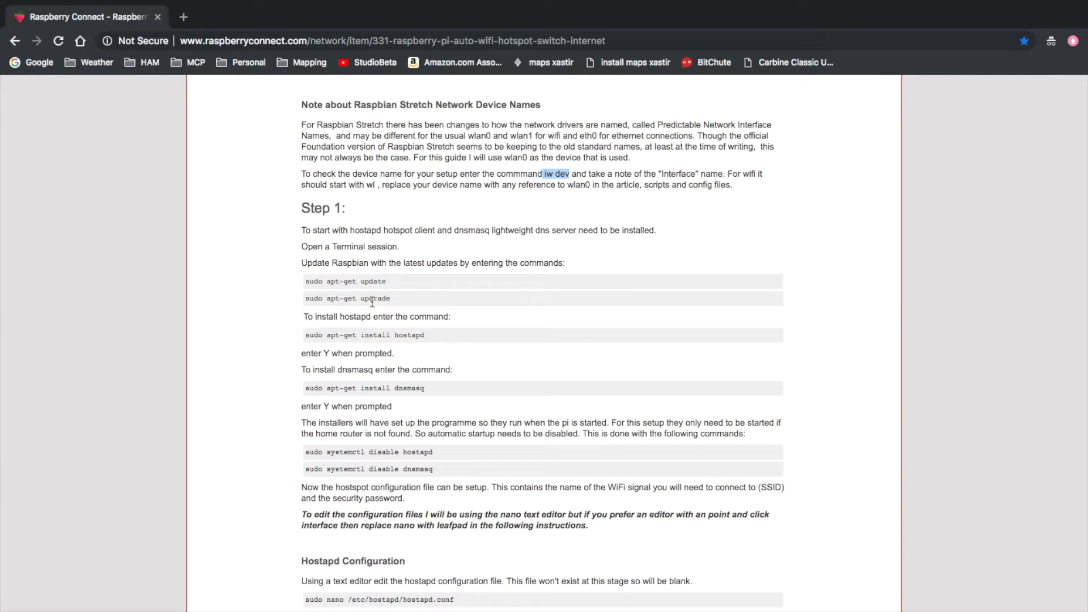
left_click_drag(426, 335, 299, 335)
right_click(317, 335)
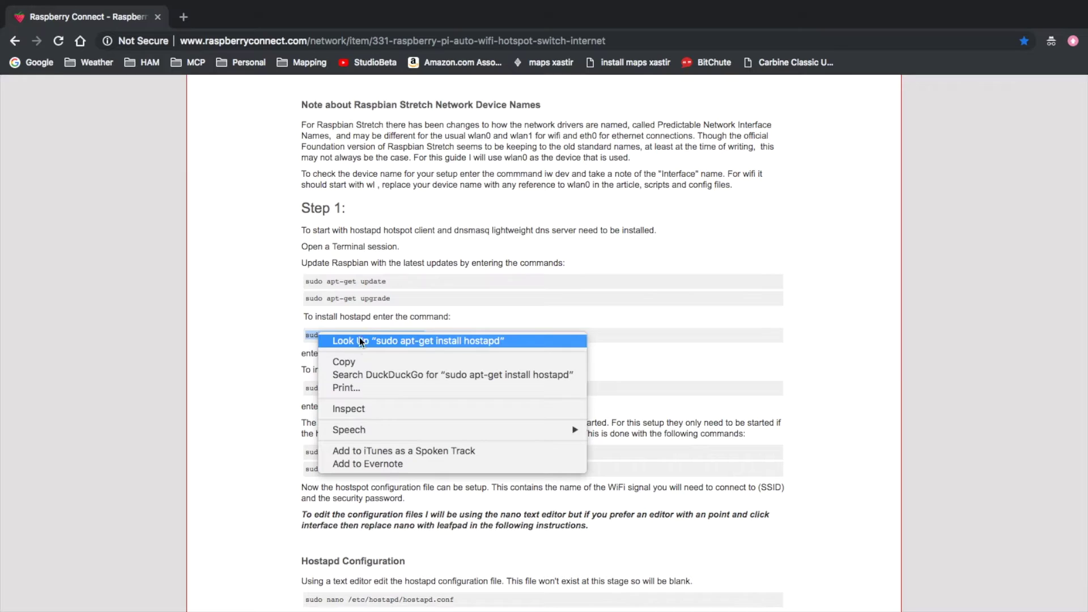
left_click(357, 359)
key("ctrl+Left")
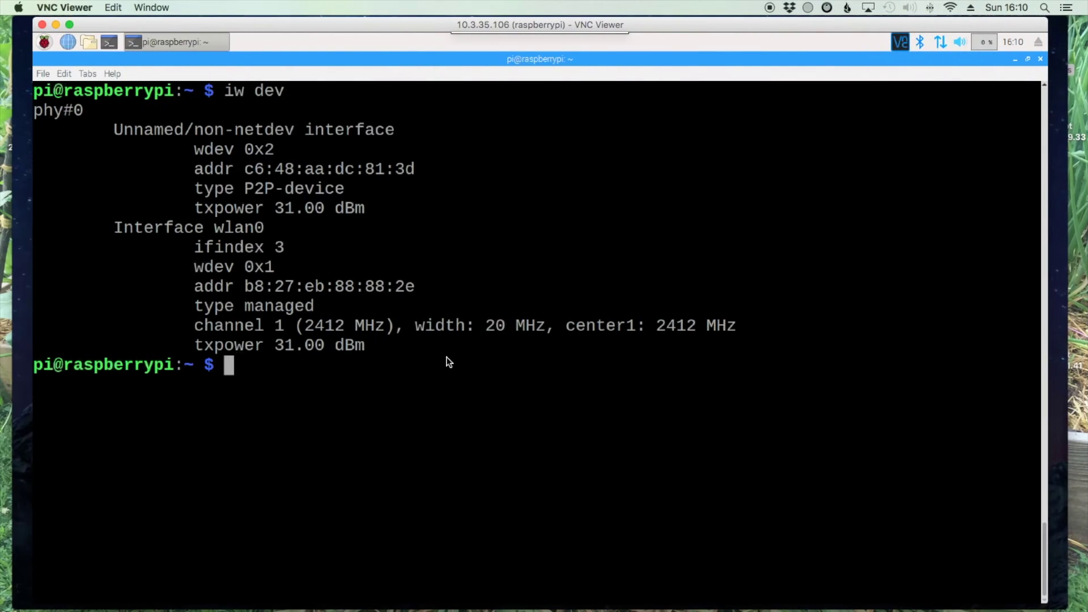
left_click(244, 362)
Step: Paste and run the hostapd install command, answering y, then clear the terminal
right_click(244, 363)
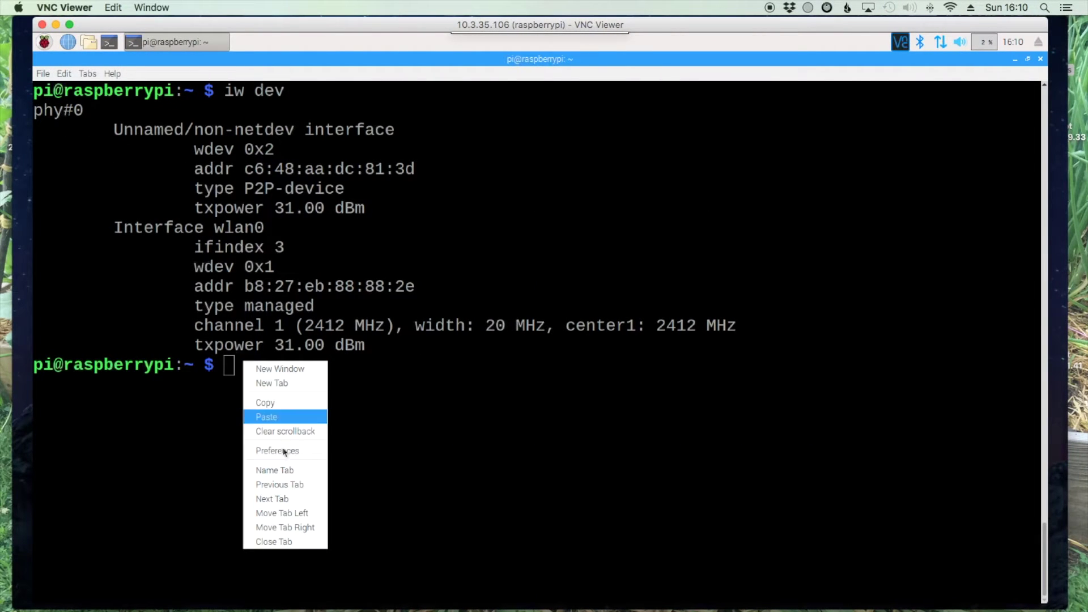
left_click(284, 419)
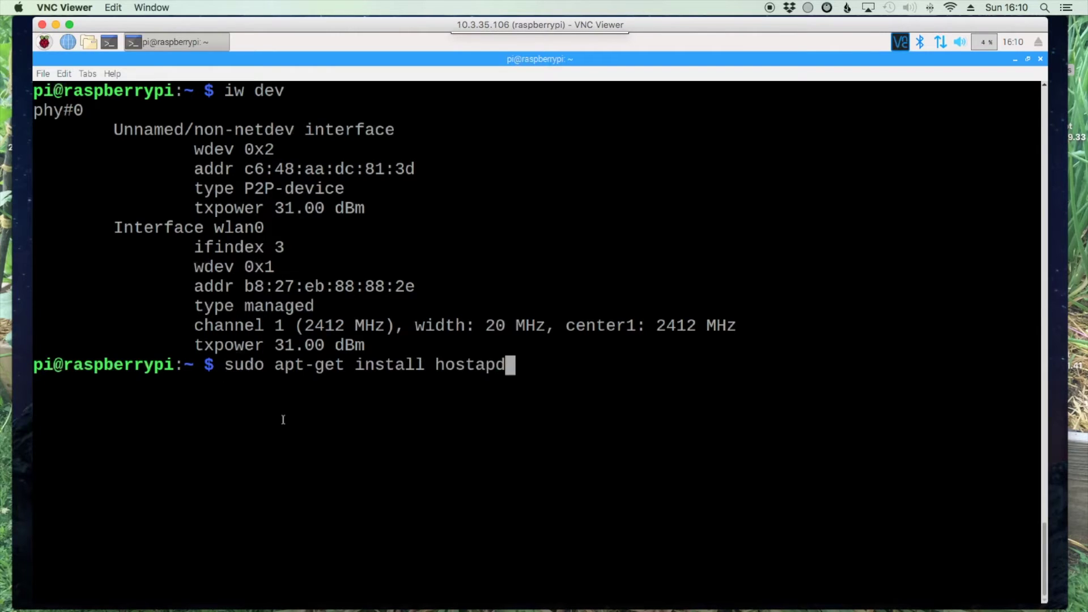
key("Return")
type("y")
key("Return")
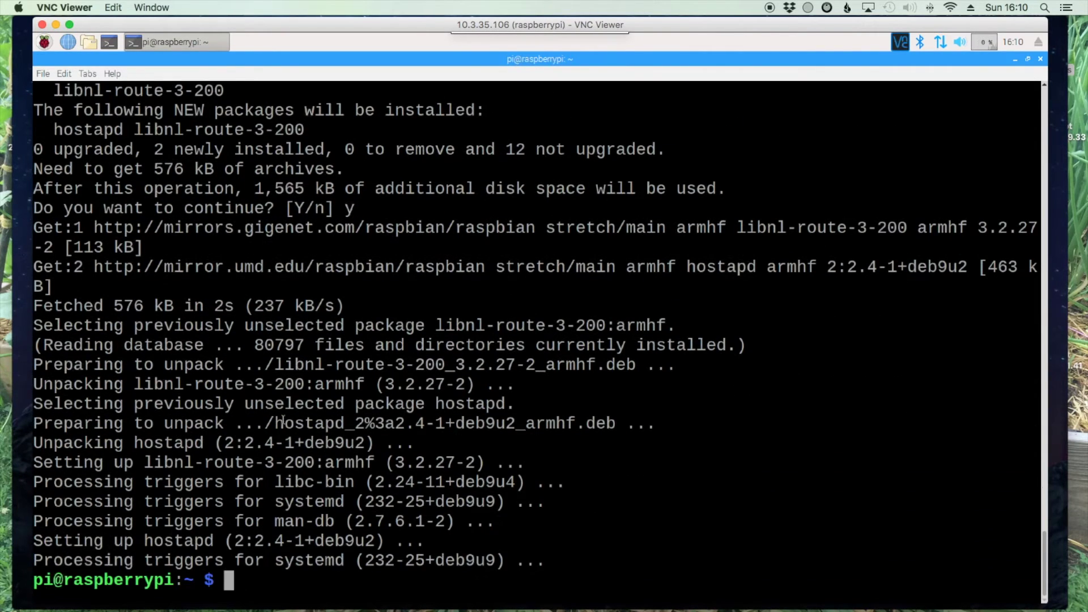
type("clear")
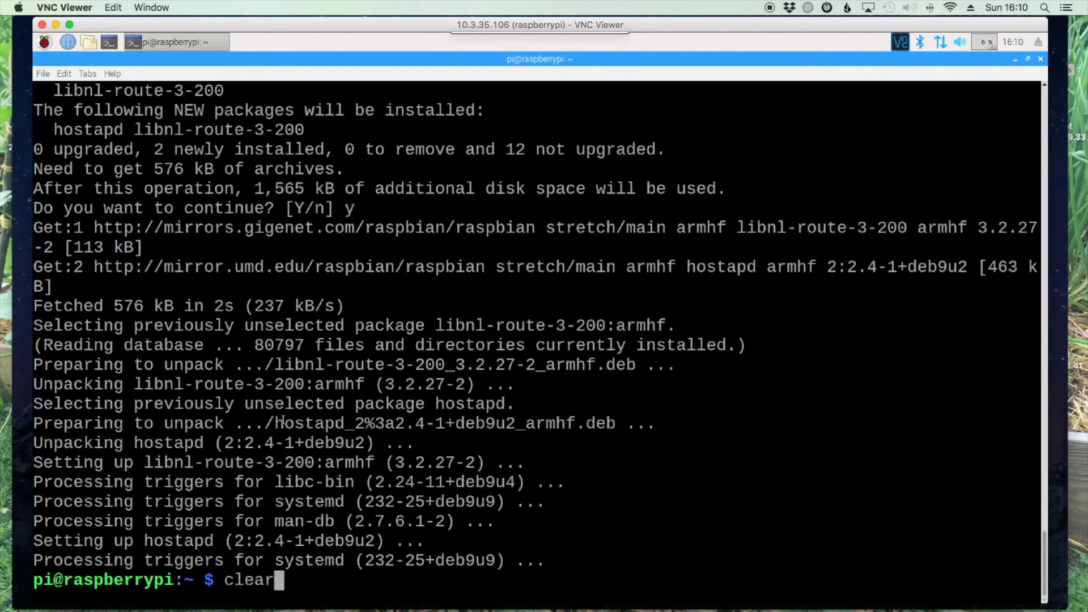
key("Return")
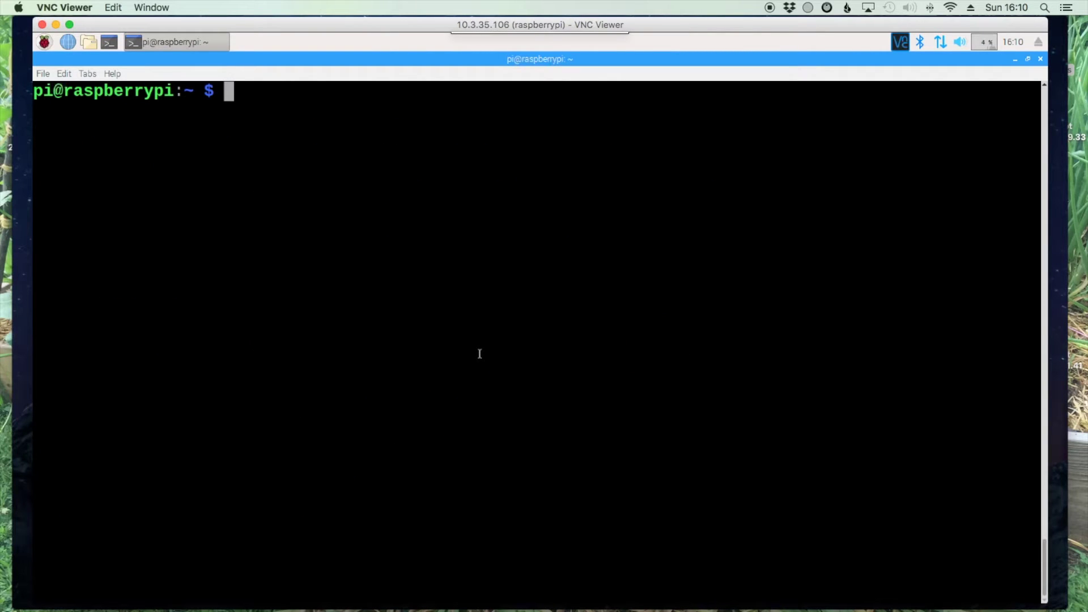
Step: Copy 'sudo apt-get install dnsmasq' from the tutorial
key("ctrl+Right")
left_click_drag(427, 388, 305, 388)
right_click(320, 391)
left_click(356, 418)
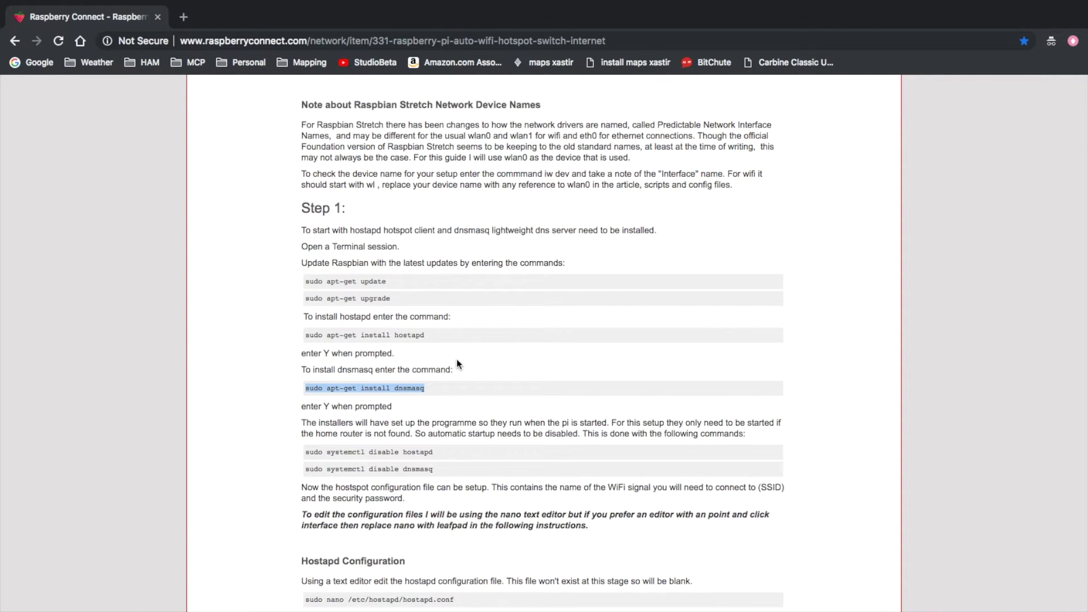
Step: Paste and run 'sudo apt-get install dnsmasq' on the Pi, accepting the prompt, then clear
key("super+Tab")
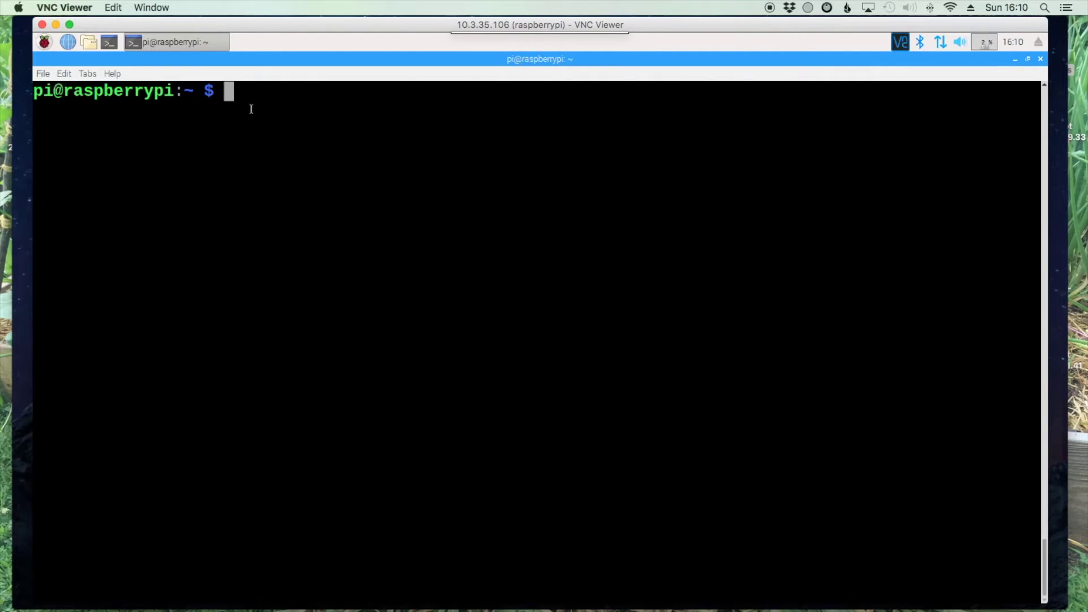
right_click(250, 108)
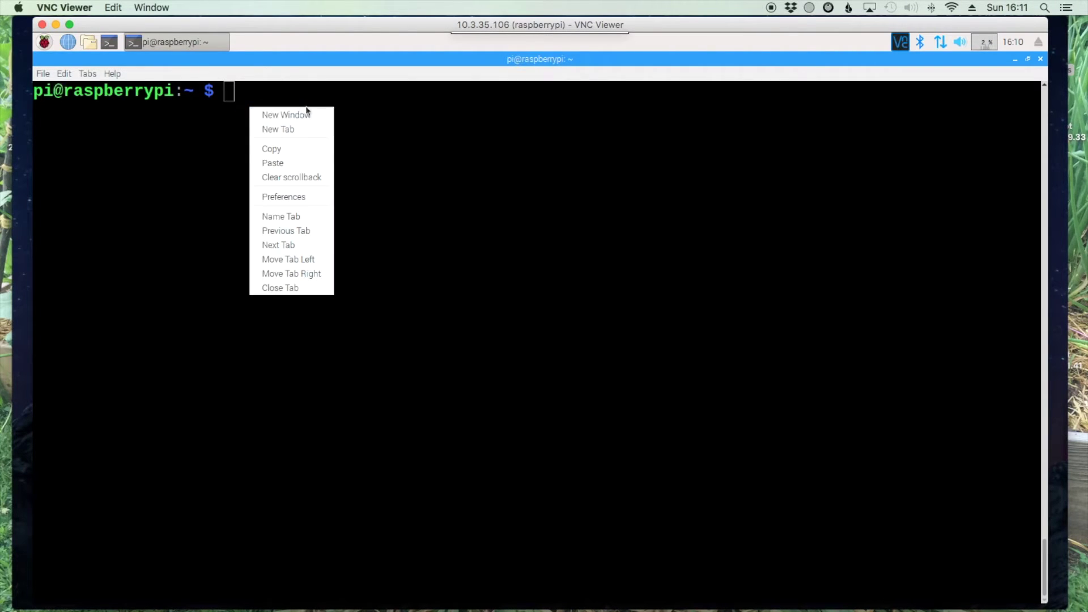
left_click(296, 164)
key("Return")
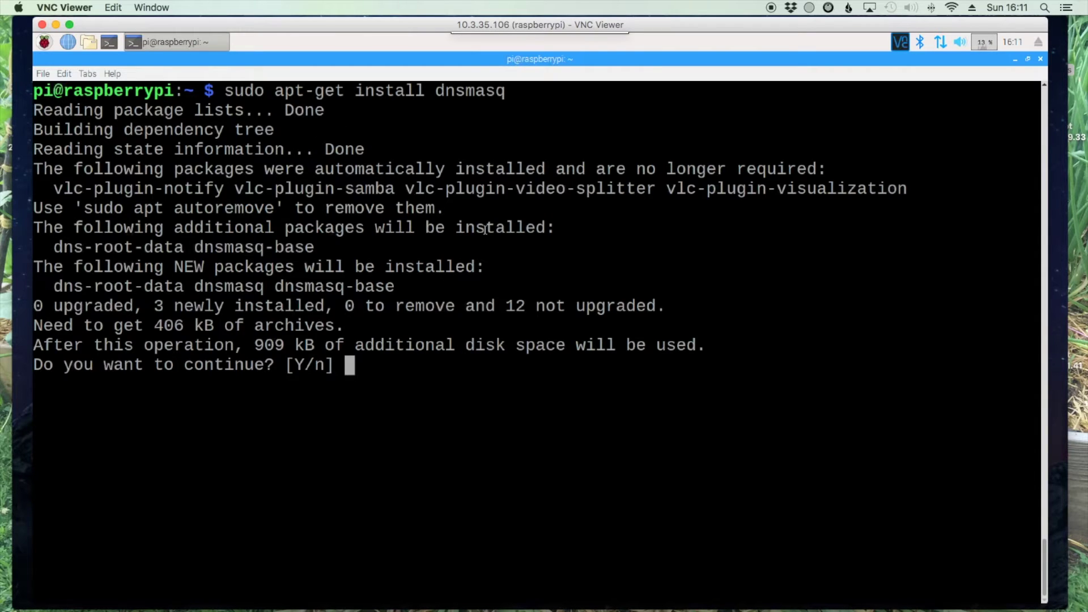
key("Return")
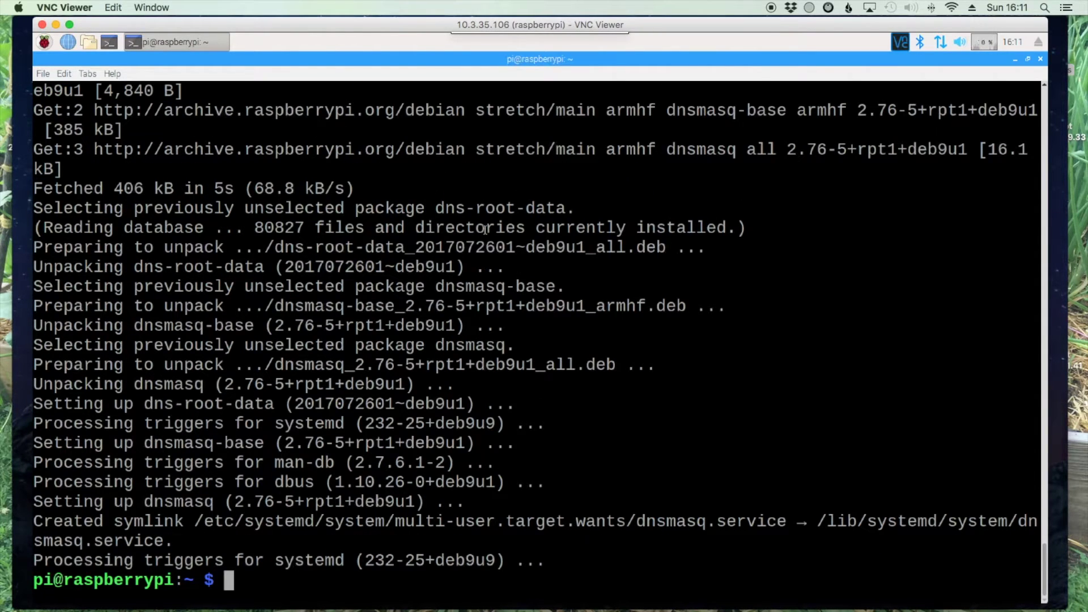
type("clear")
scroll(527, 300, "down", 1)
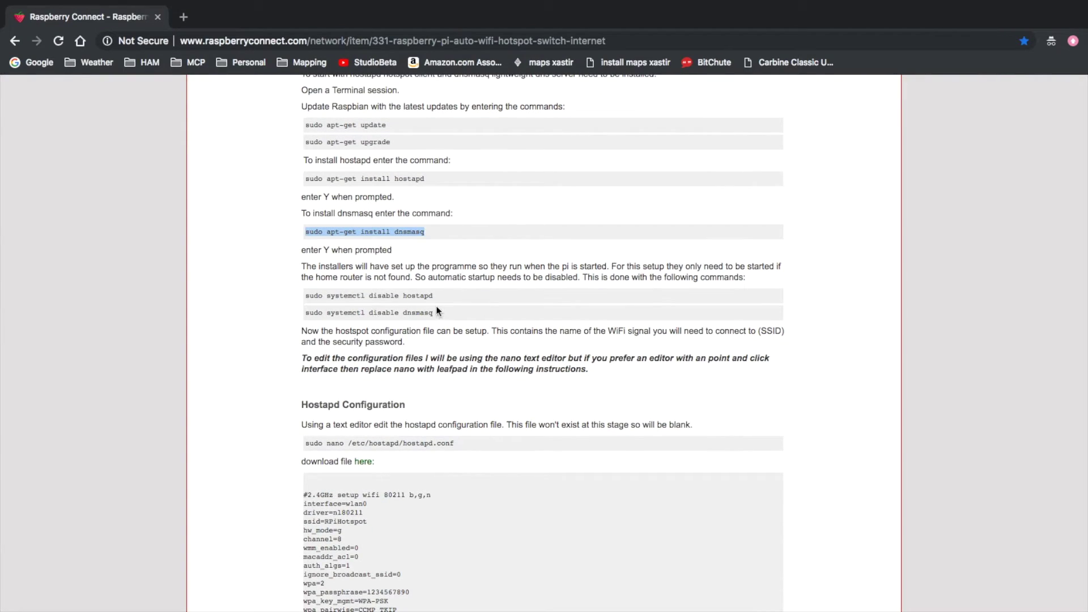
Step: Run 'sudo systemctl disable hostapd' in the Pi terminal
left_click_drag(437, 295, 307, 297)
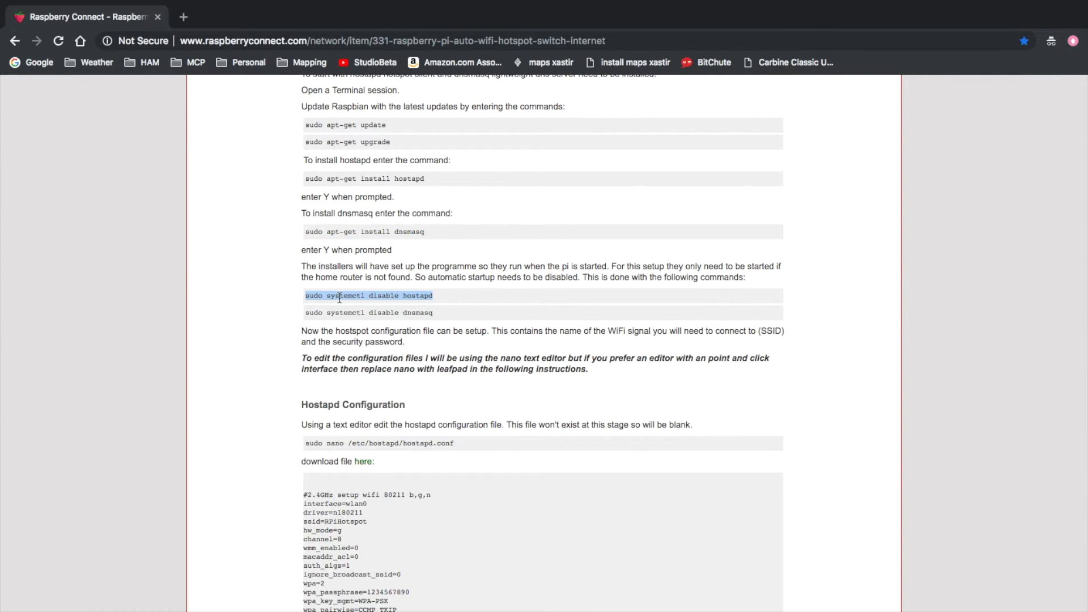
key("super+Tab")
right_click(347, 167)
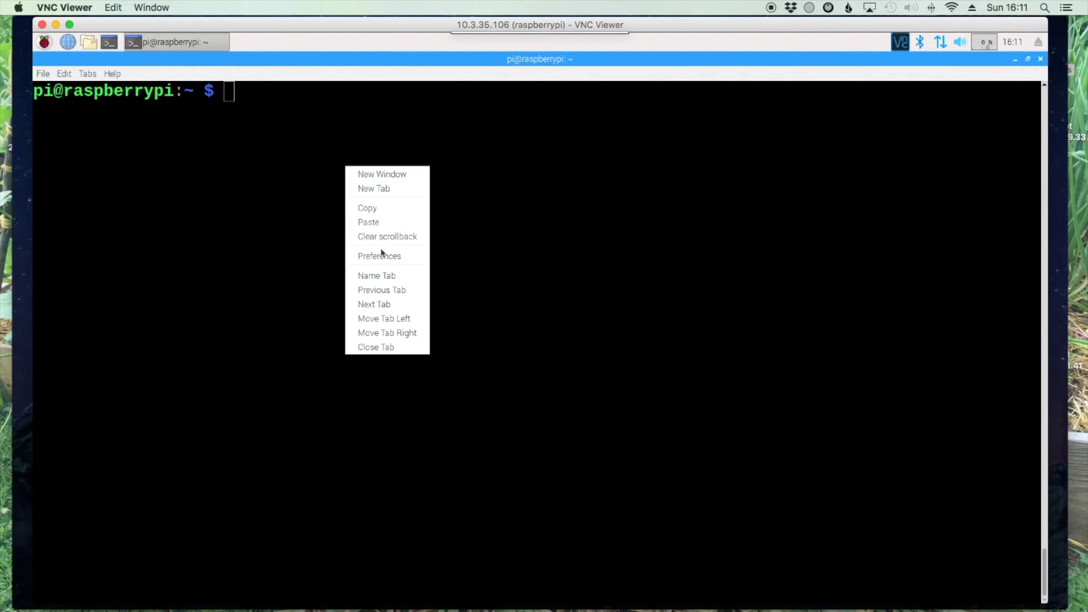
left_click(382, 221)
key("super+Tab")
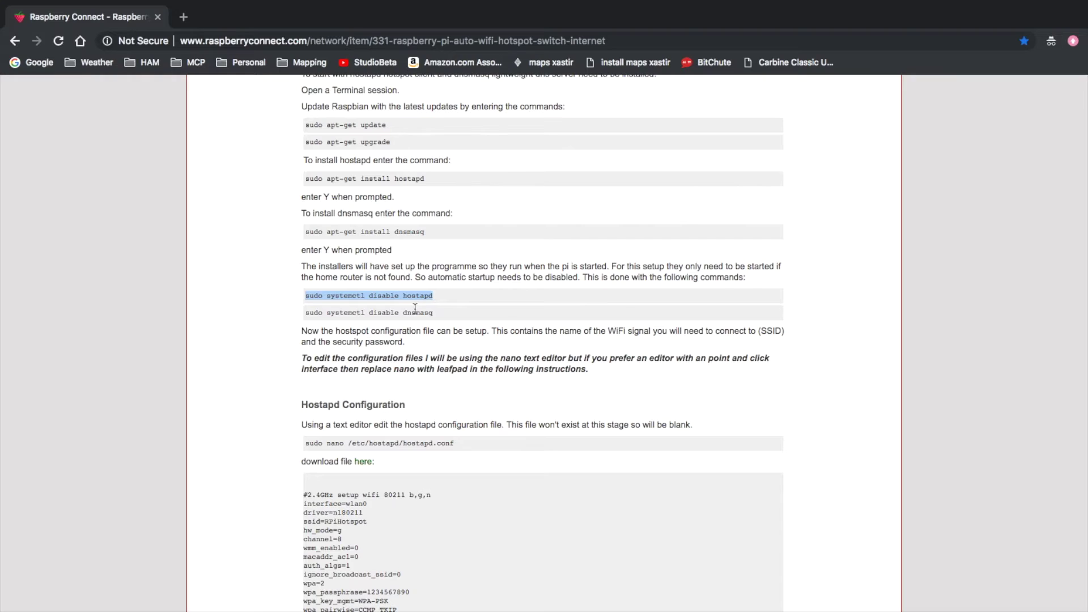
Step: Select the tutorial's command that disables dnsmasq
left_click(390, 311)
scroll(390, 311, "down", 1)
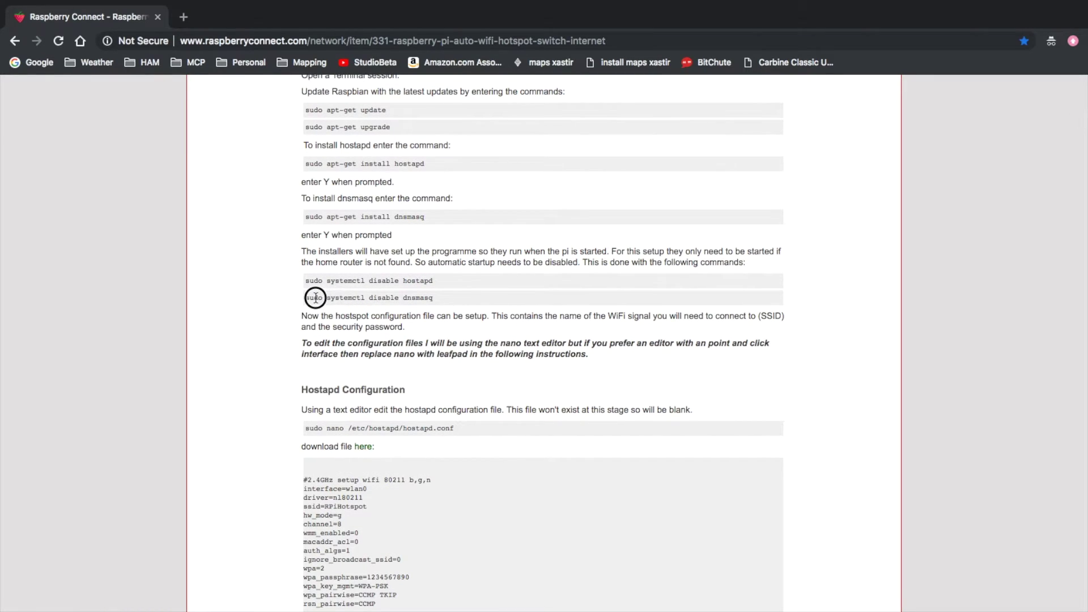
scroll(411, 306, "up", 1)
left_click_drag(436, 304, 304, 299)
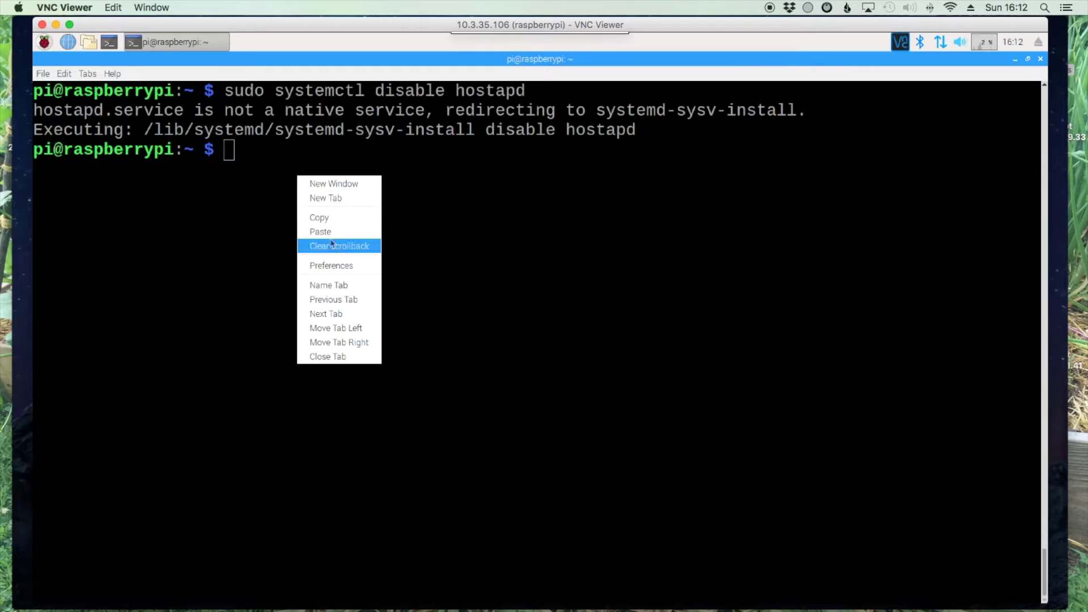
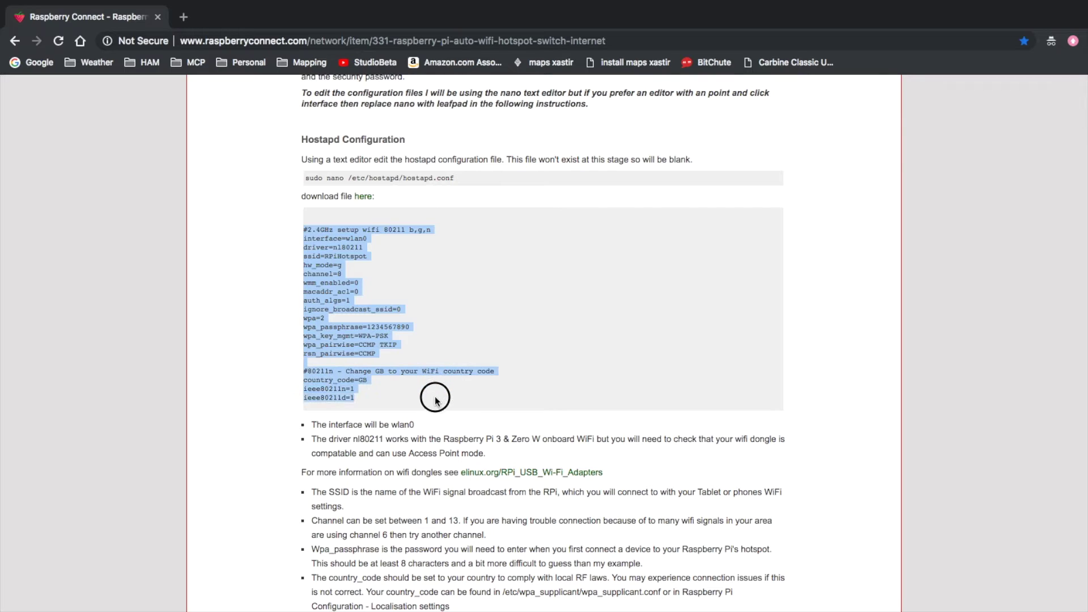
Step: Paste the guide's sample RPiHotspot settings into the empty /etc/hostapd/hostapd.conf
right_click(350, 334)
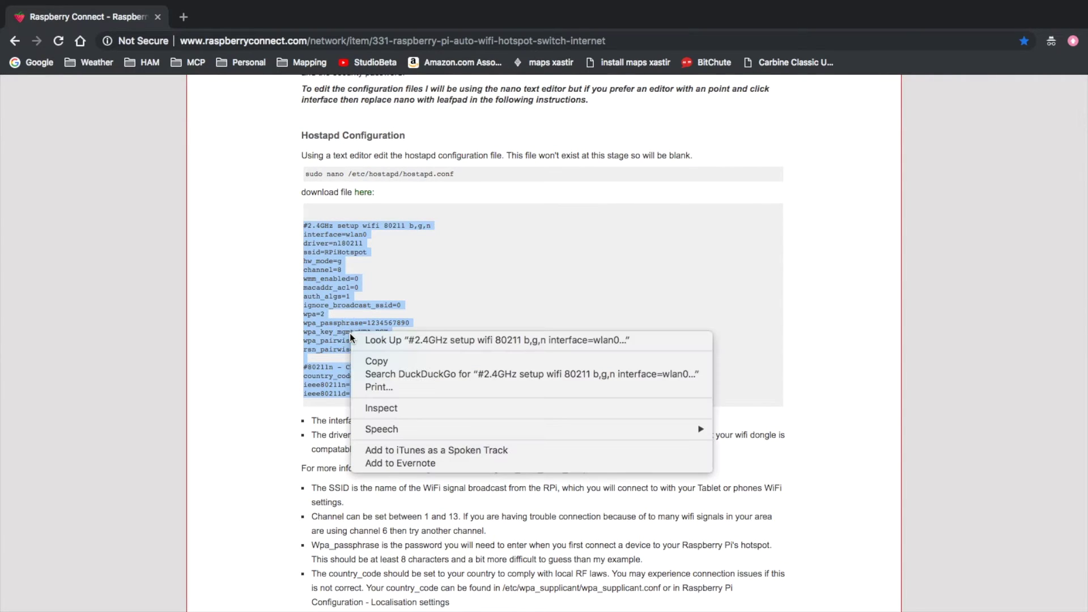
left_click(403, 363)
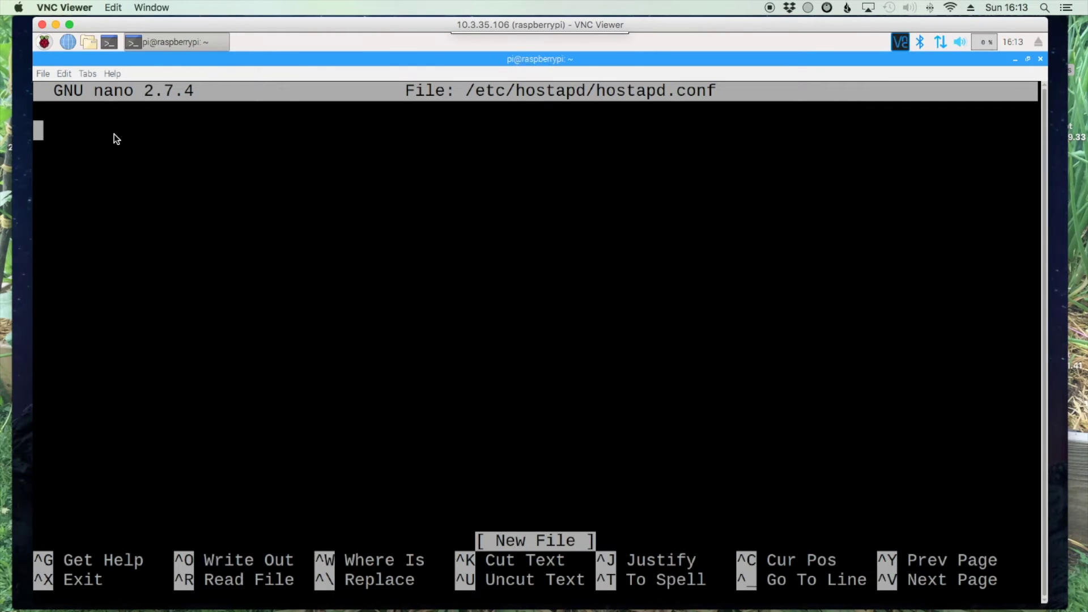
right_click(114, 134)
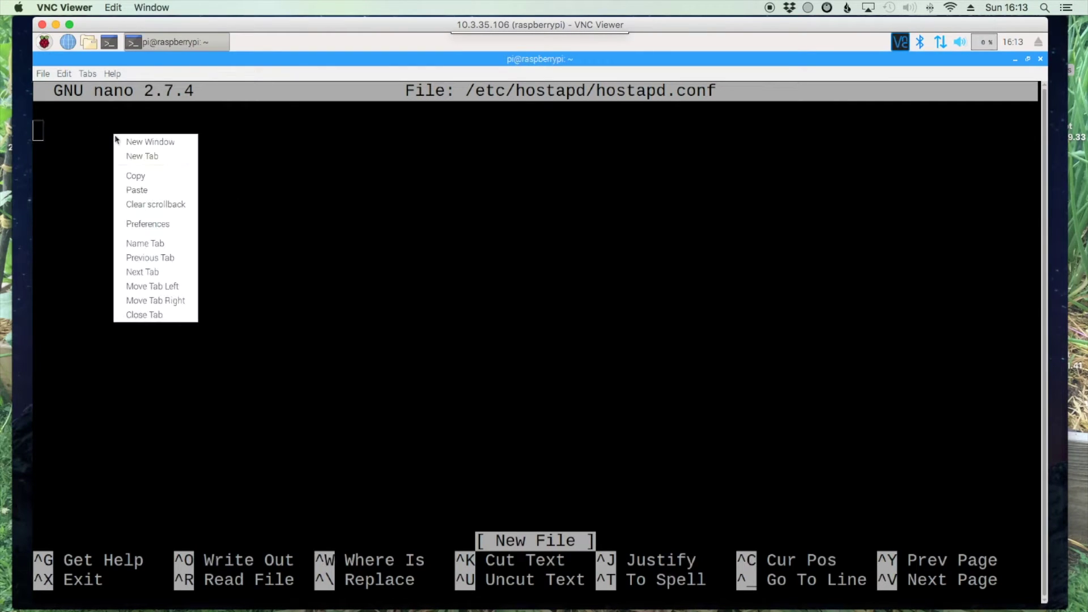
left_click(173, 191)
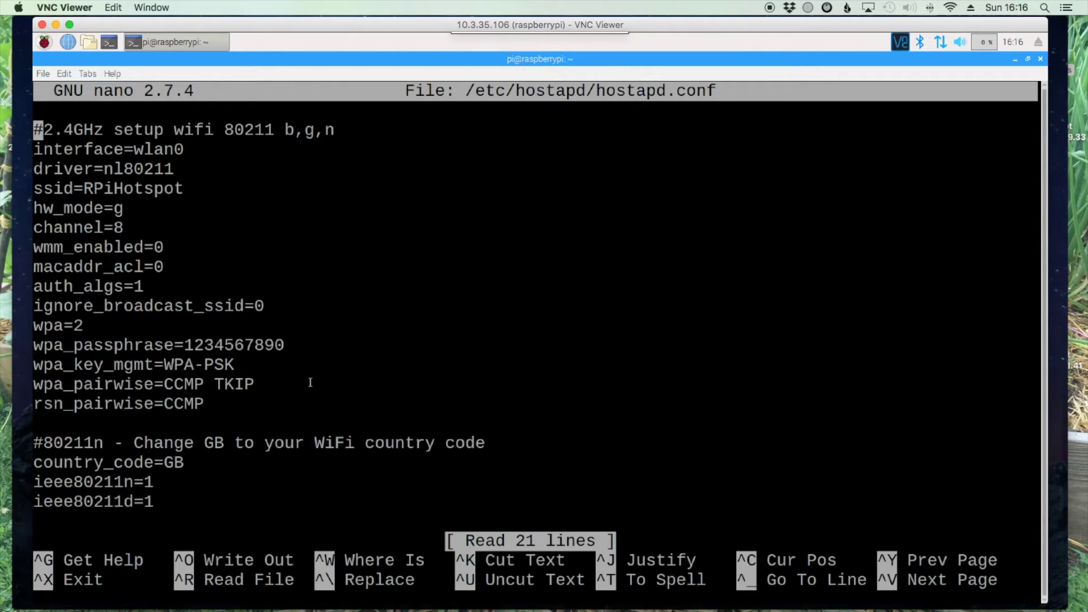
Step: Change country_code from GB to US and save hostapd.conf
key("Down")
key("Down")
key("Down")
key("Down")
key("Down")
key("Down")
key("Down")
key("Down")
key("Down")
key("Down")
key("Down")
key("Down")
key("Down")
key("Down")
key("Down")
key("Down")
key("Down")
key("End")
key("BackSpace")
key("BackSpace")
type("US")
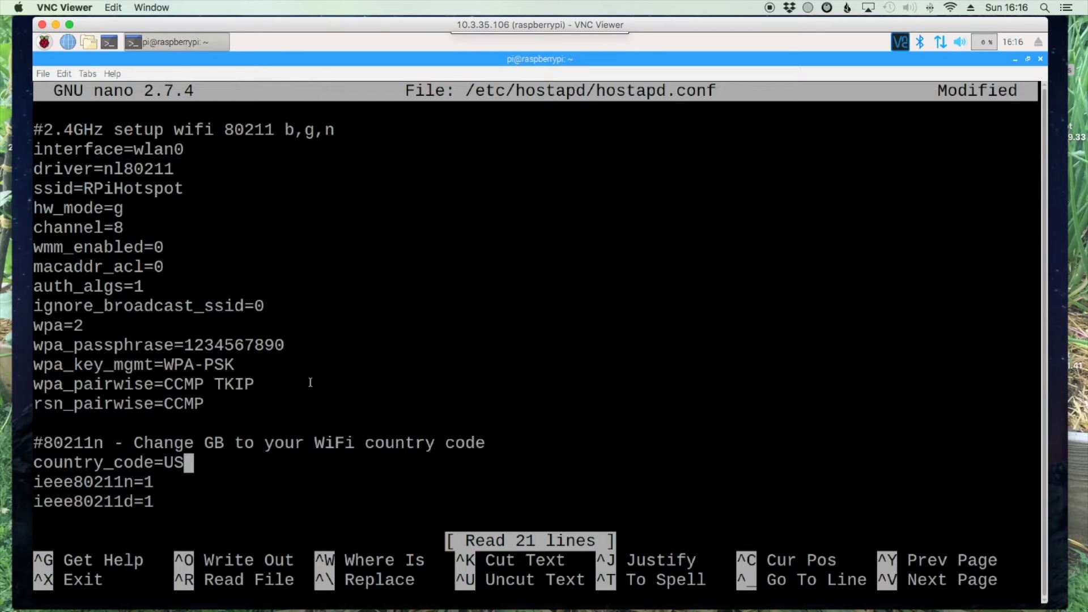
key("ctrl+x")
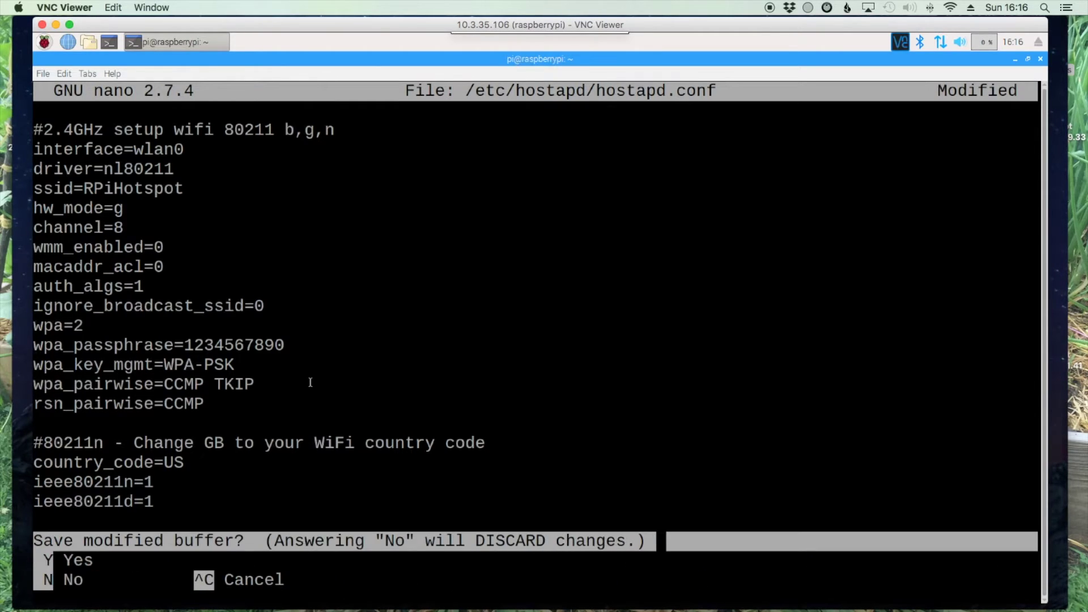
key("y")
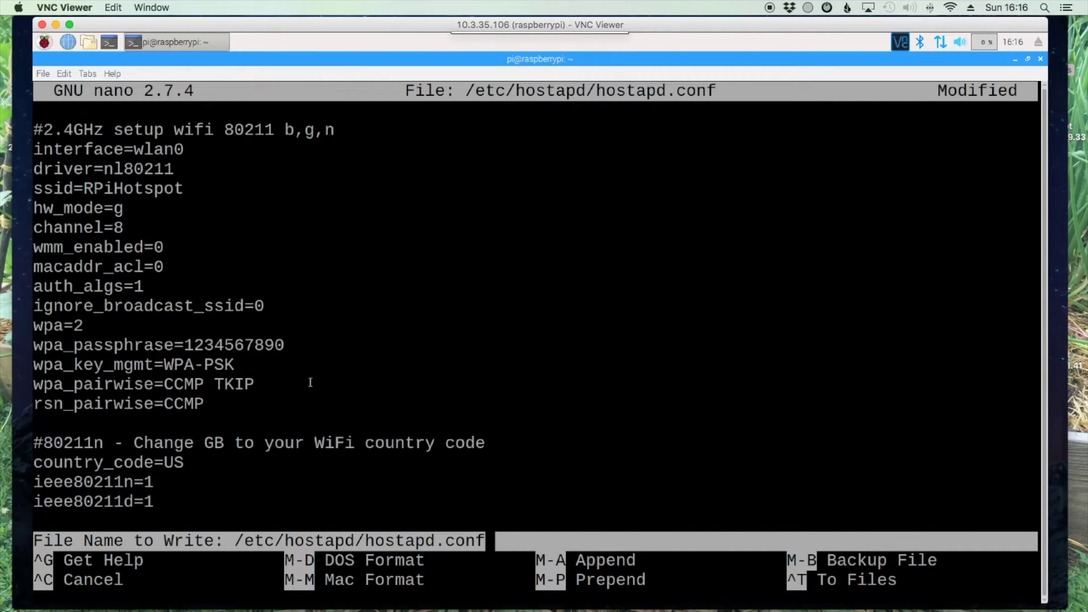
key("Return")
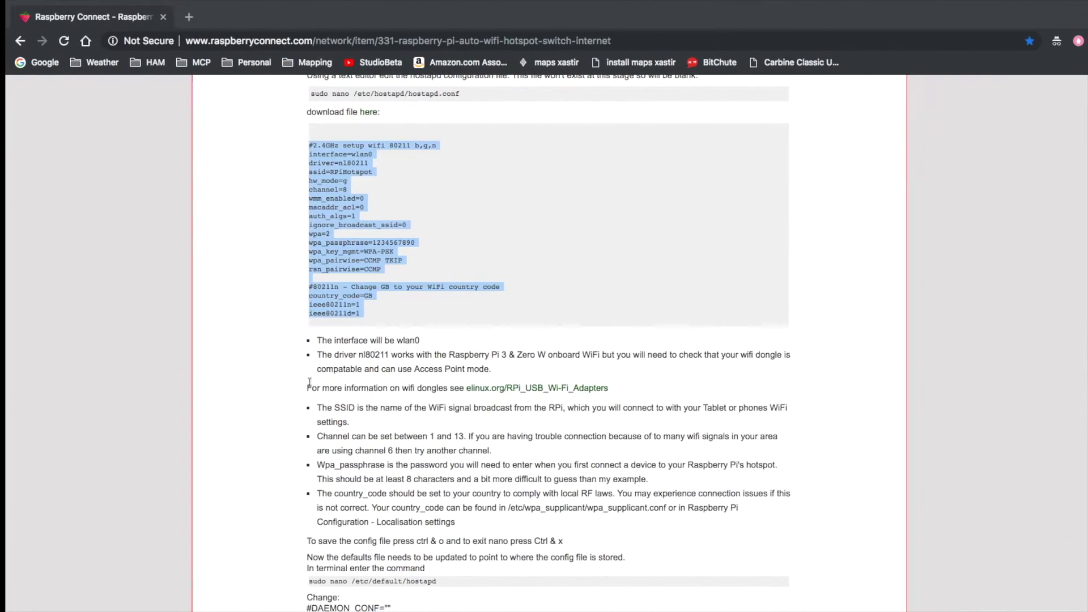
Step: Copy the guide's command and open /etc/default/hostapd in nano on the Pi
scroll(430, 314, "down", 5)
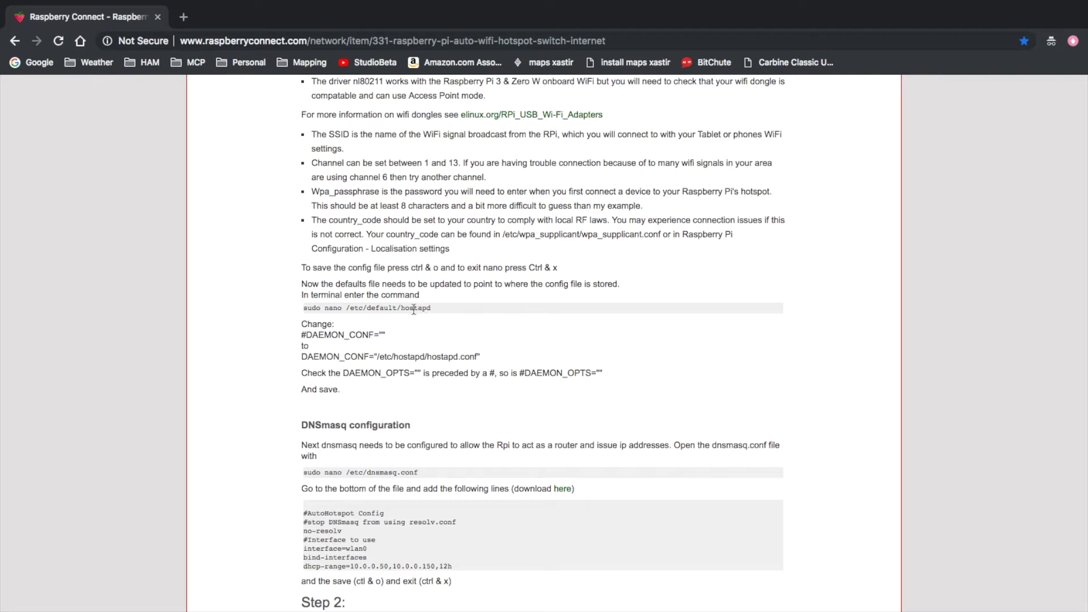
left_click_drag(434, 307, 303, 309)
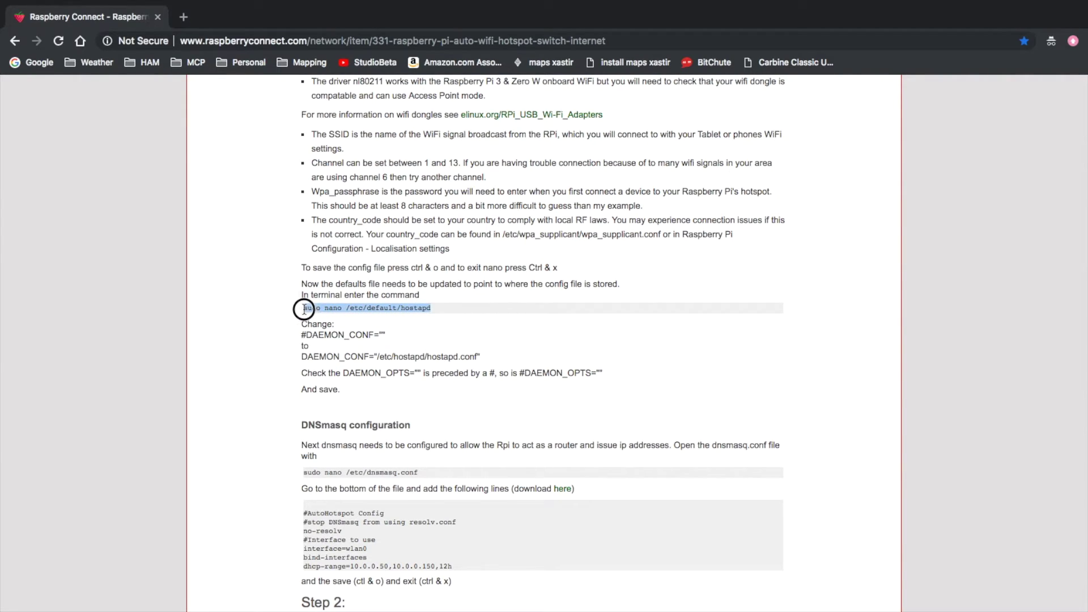
right_click(322, 308)
left_click(438, 334)
key("ctrl+Left")
right_click(301, 133)
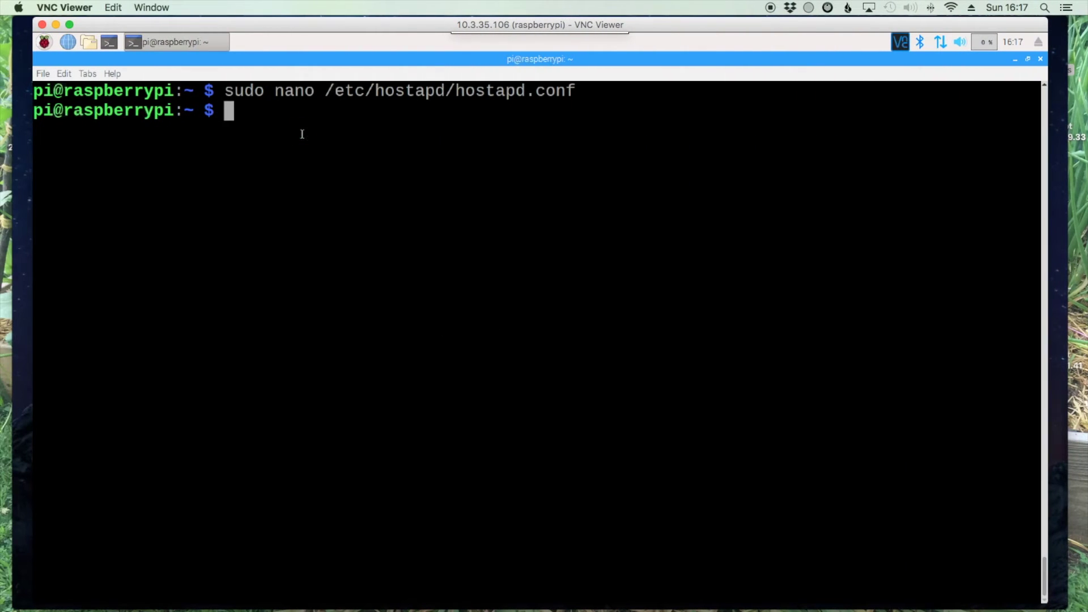
left_click(336, 188)
key("Return")
key("Down")
key("Down")
key("Down")
key("Down")
key("Down")
key("Down")
key("Down")
key("Down")
key("Down")
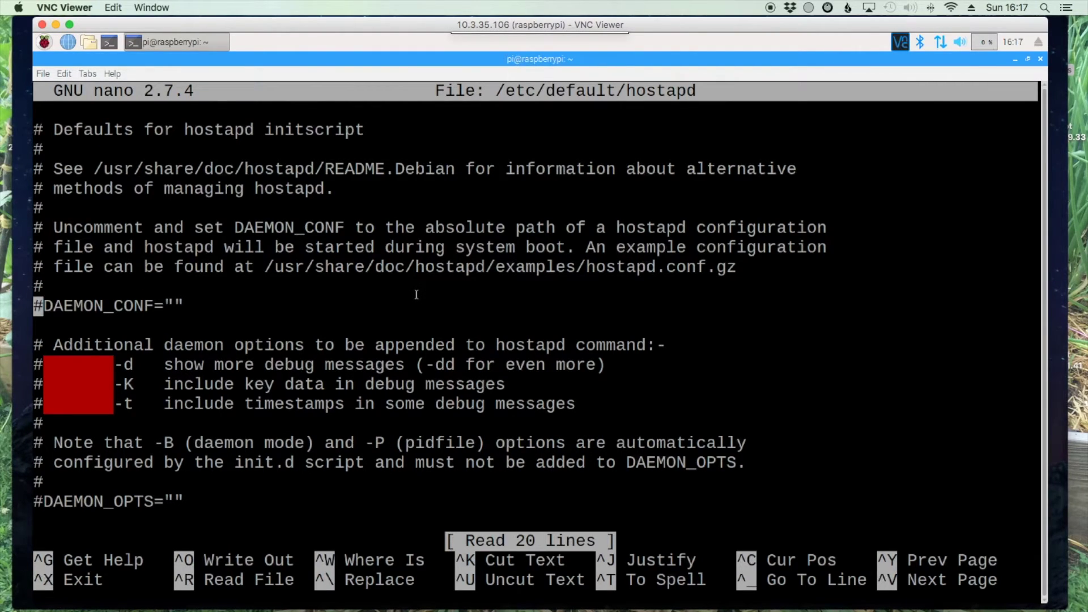
Step: Uncomment DAEMON_CONF, paste "/etc/hostapd/hostapd.conf" between its quotes, and save
key("ctrl+Right")
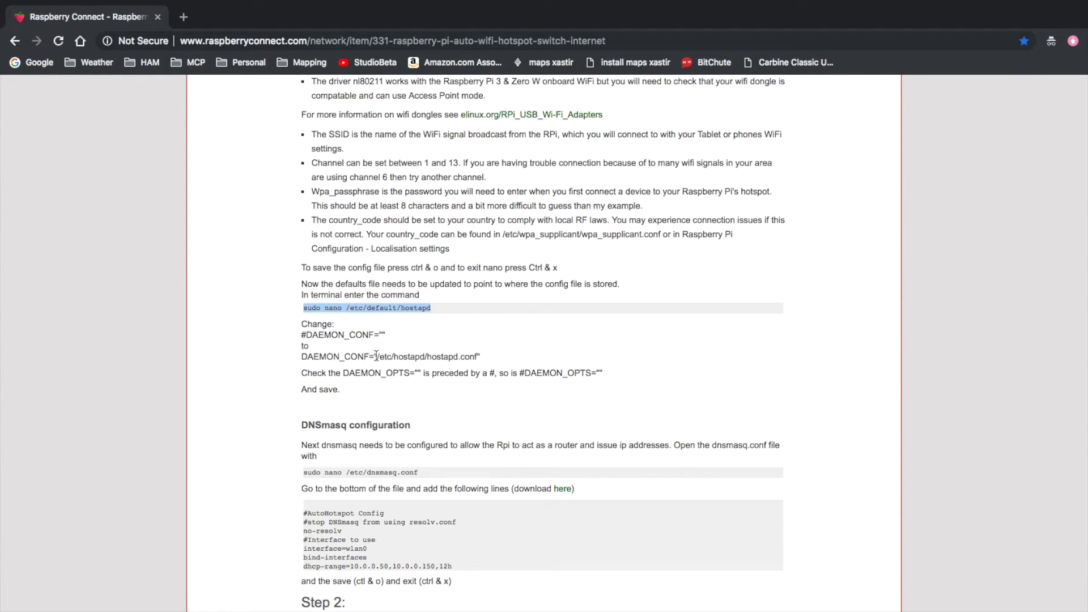
left_click_drag(378, 356, 478, 357)
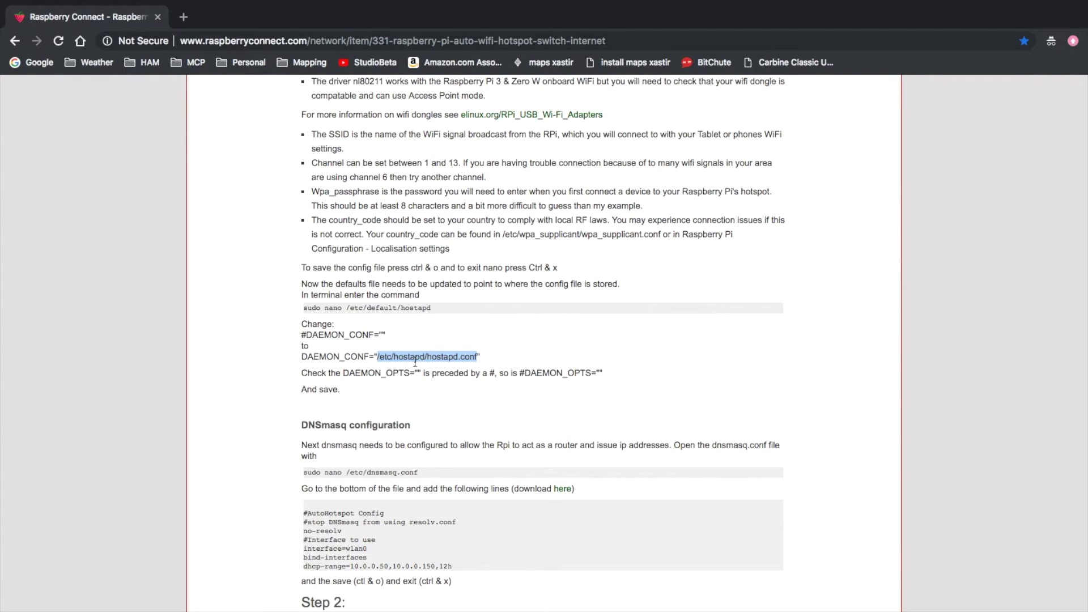
right_click(425, 356)
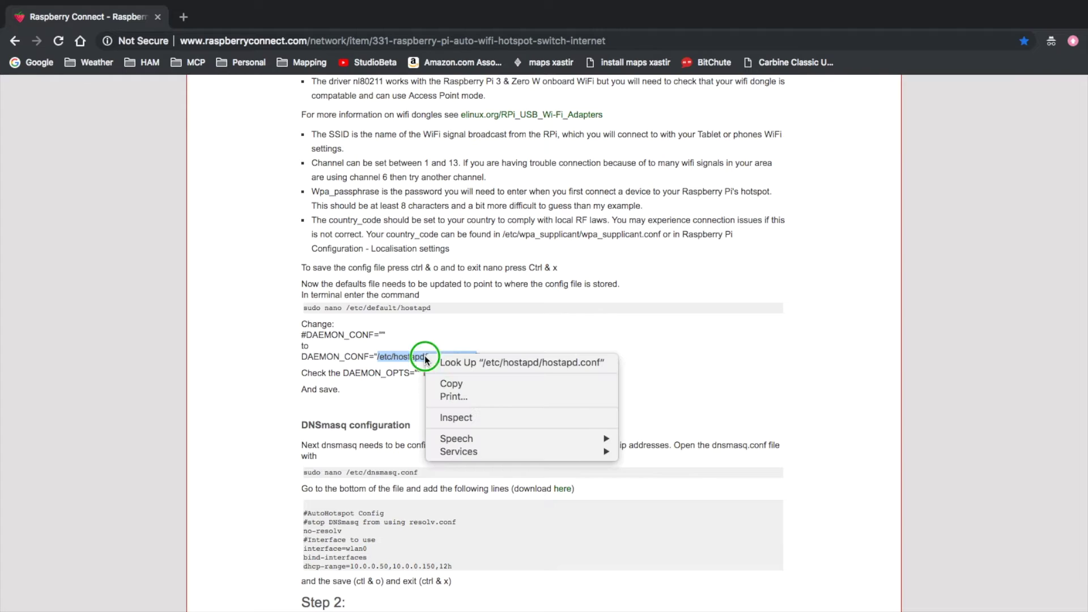
left_click(452, 383)
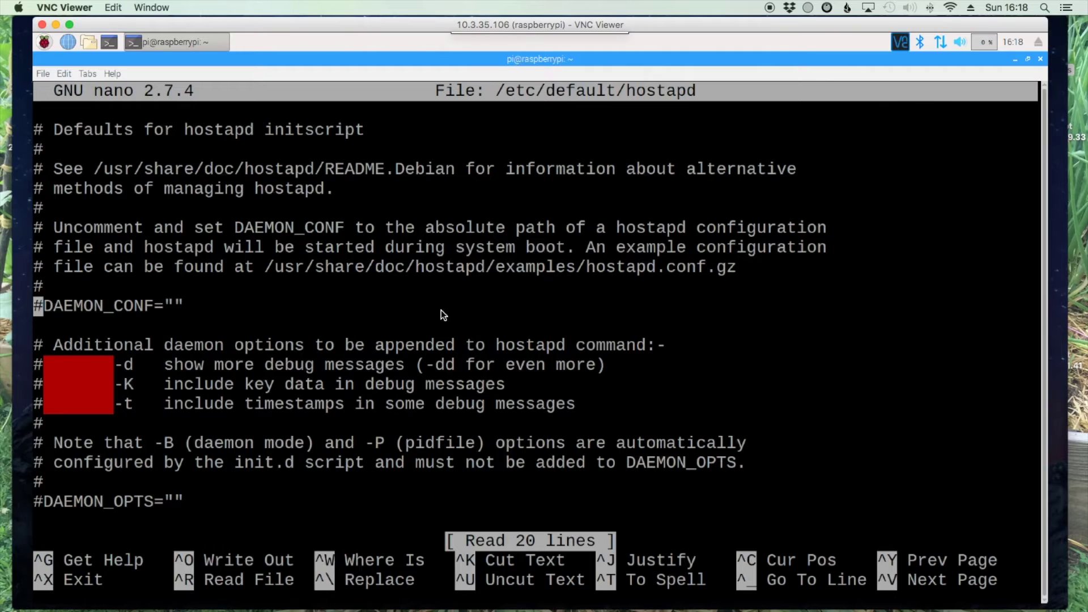
key("Delete")
key("Right")
key("Right")
key("Right")
key("Right")
key("Right")
key("Right")
key("Right")
key("Right")
key("Right")
key("Right")
key("Right")
key("Right")
key("Right")
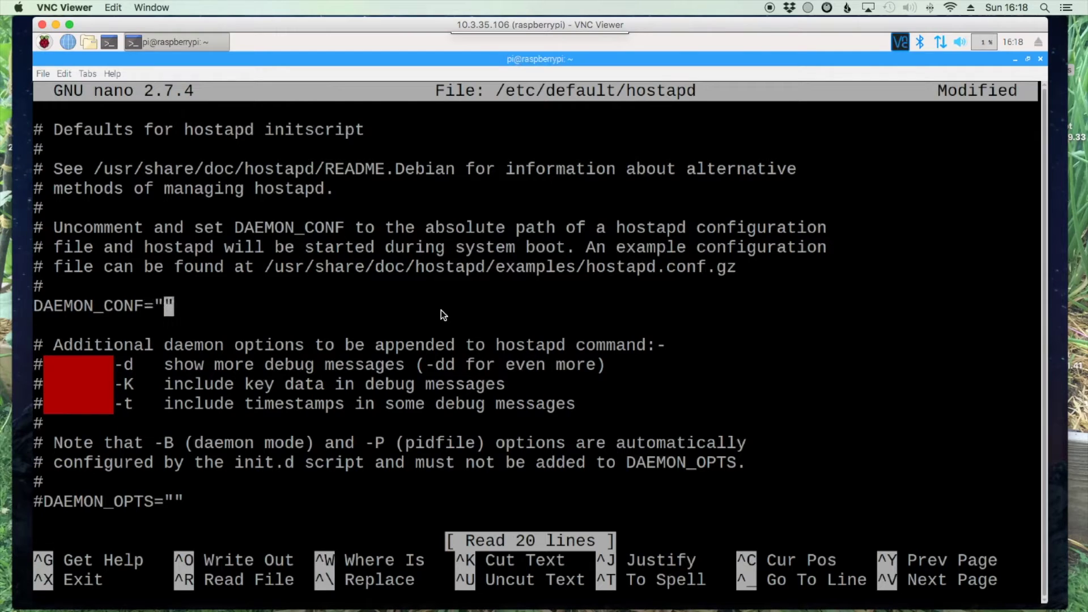
right_click(173, 310)
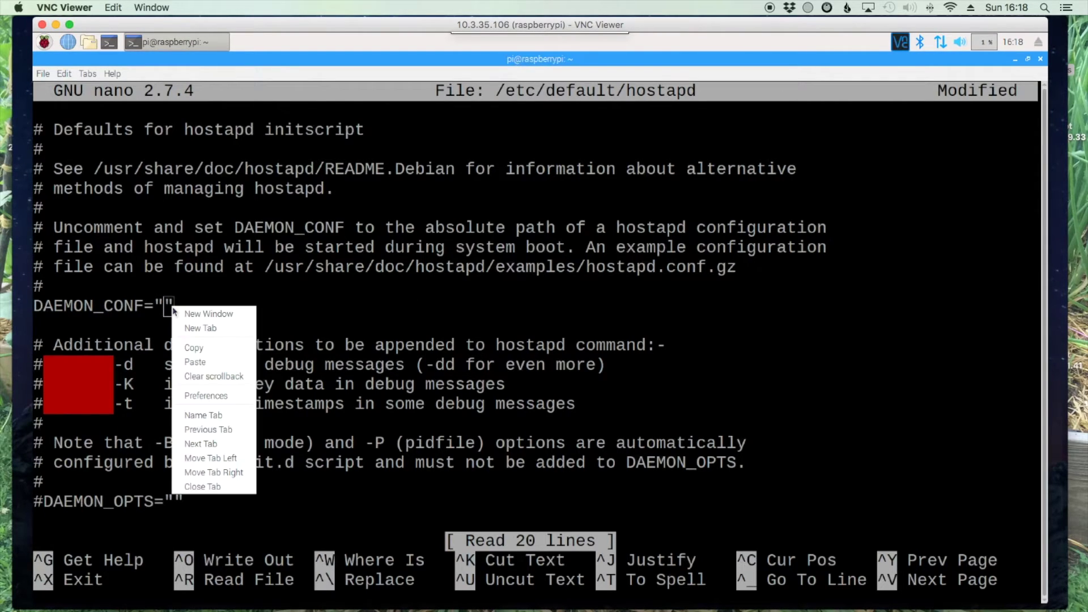
left_click(196, 361)
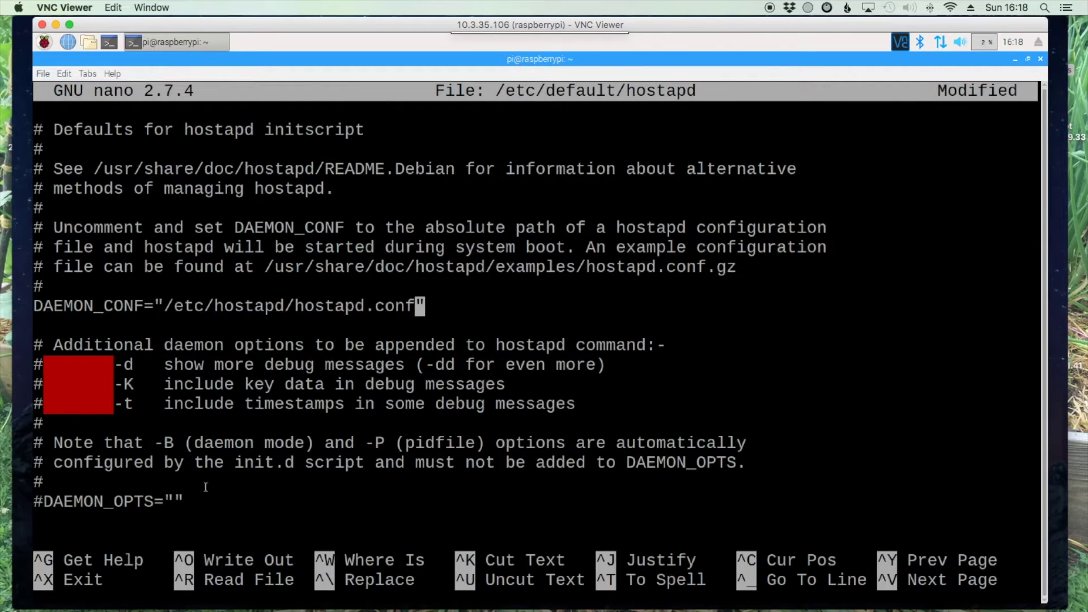
key("ctrl+x")
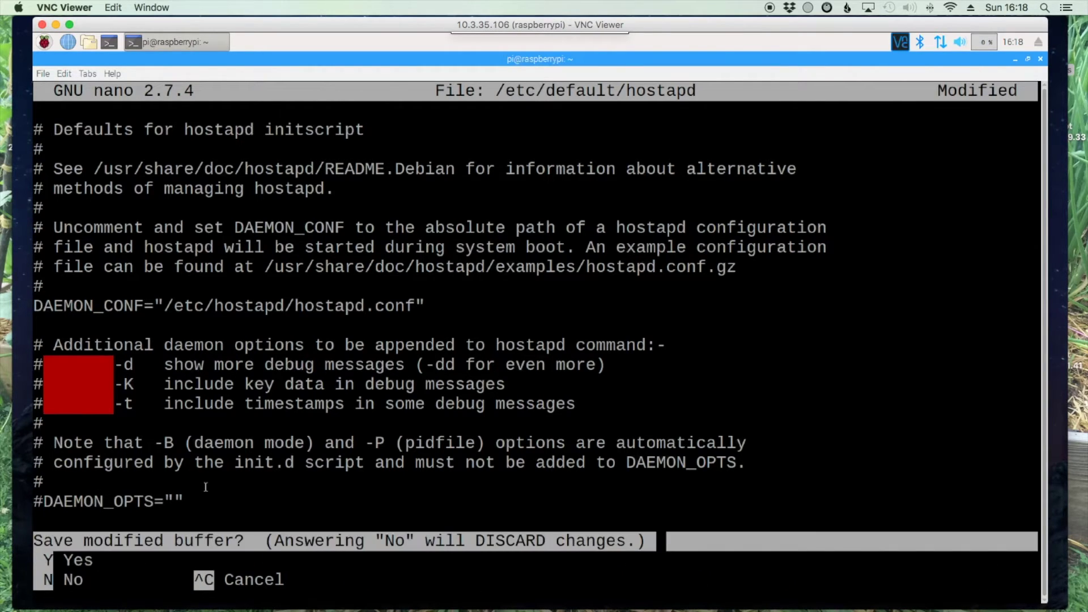
key("y")
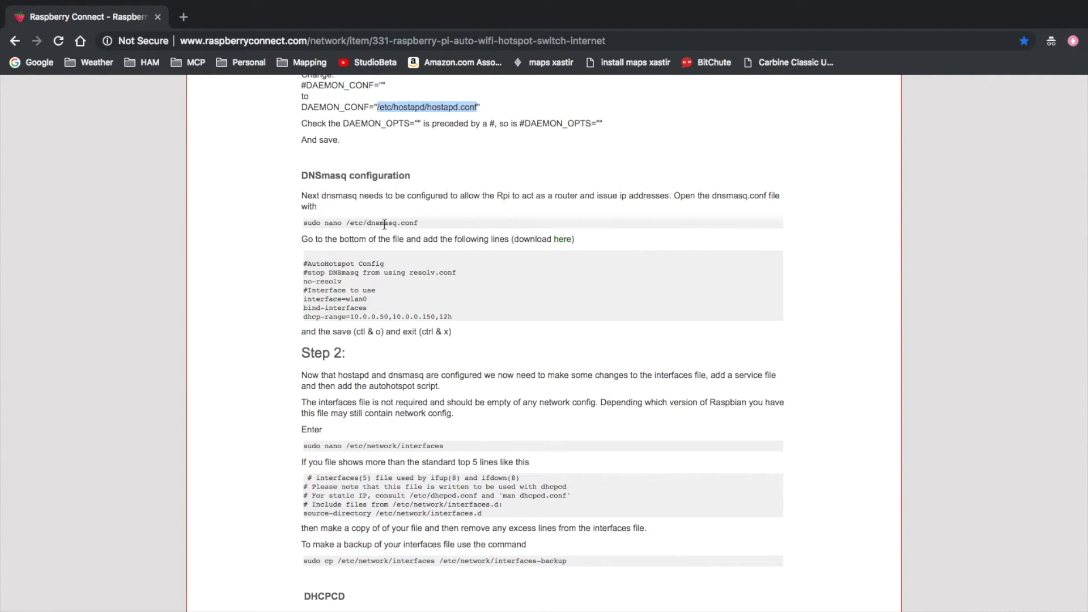
Step: Copy the guide's command and open /etc/dnsmasq.conf in nano on the Pi
left_click_drag(421, 222, 304, 228)
key("super+Tab")
right_click(325, 223)
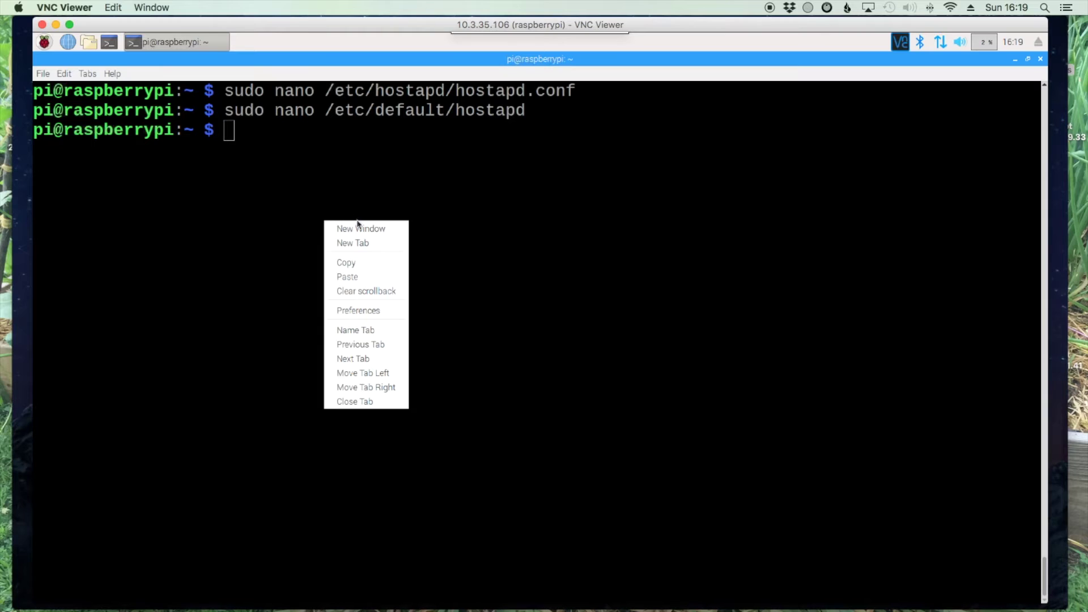
left_click(351, 276)
key("Return")
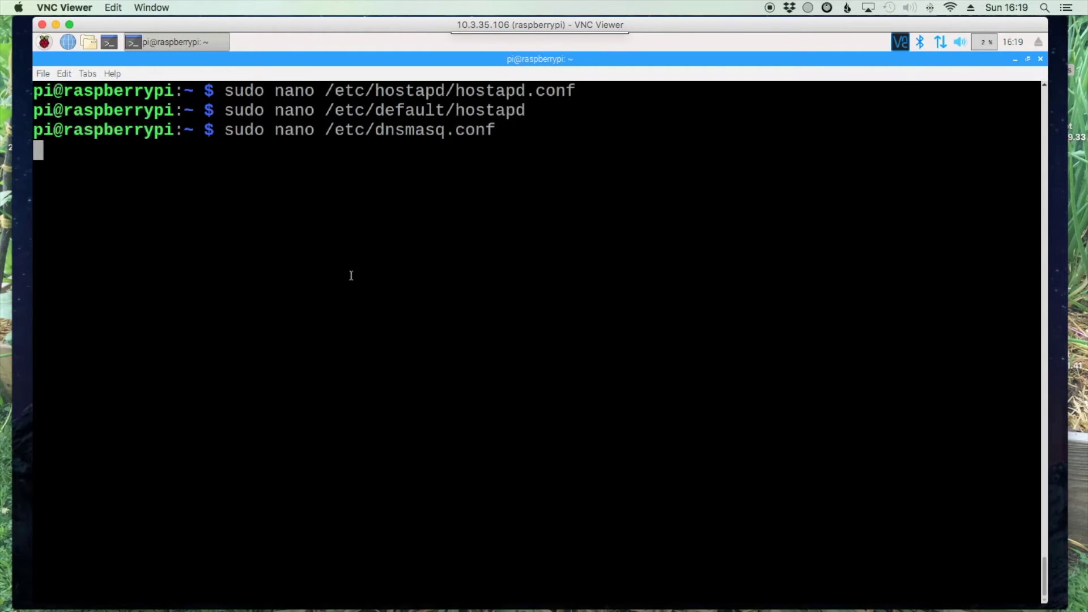
key("super+Tab")
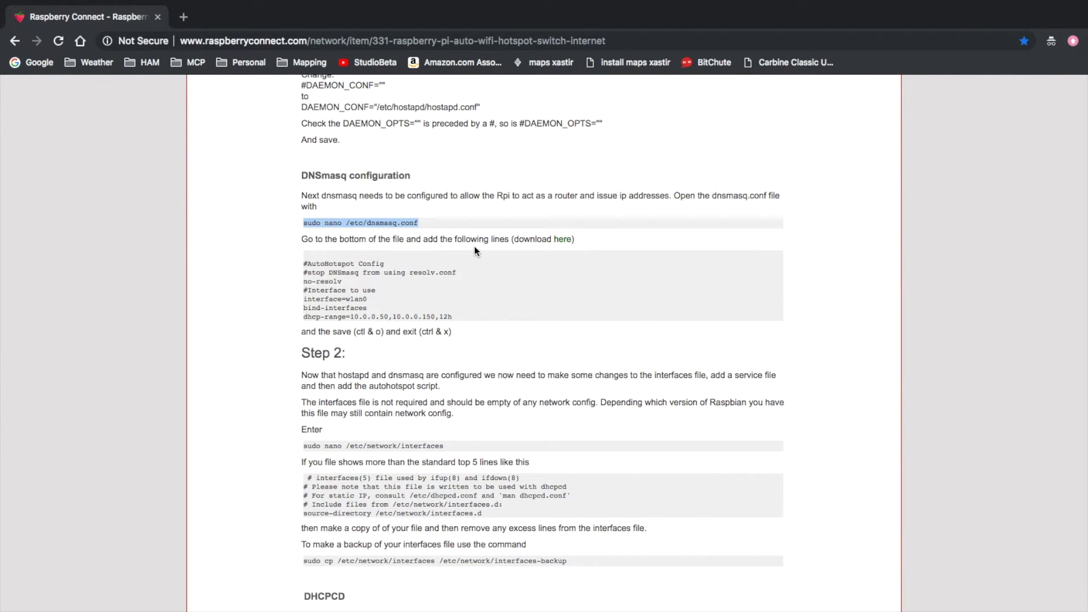
Step: Append the AutoHotspot block (wlan0, dhcp-range 10.0.0.50,10.0.0.150,12h) to dnsmasq.conf and save
left_click_drag(303, 263, 482, 320)
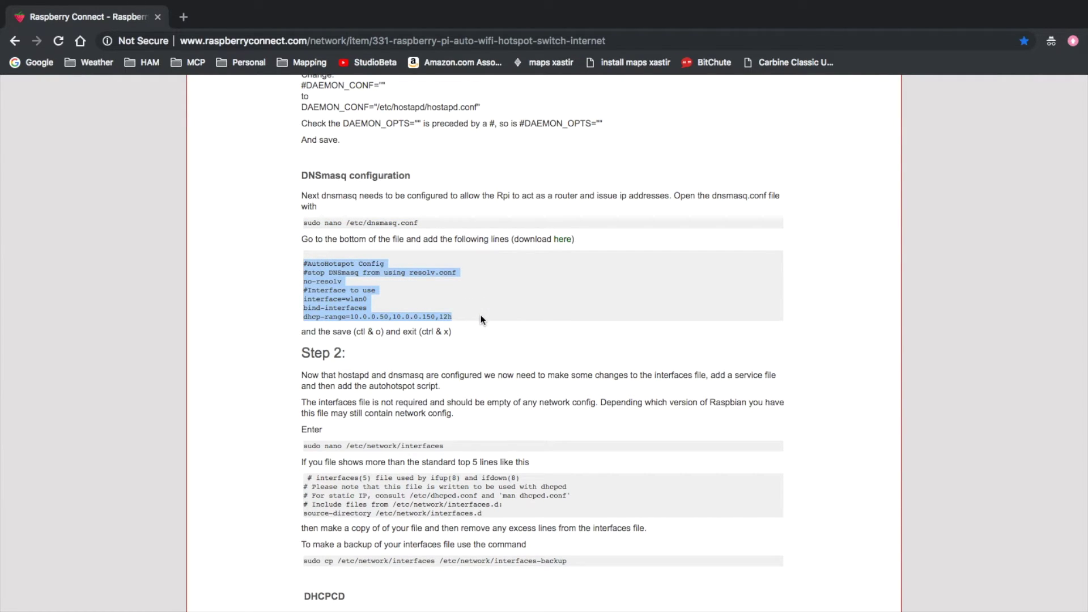
key("ctrl+Left")
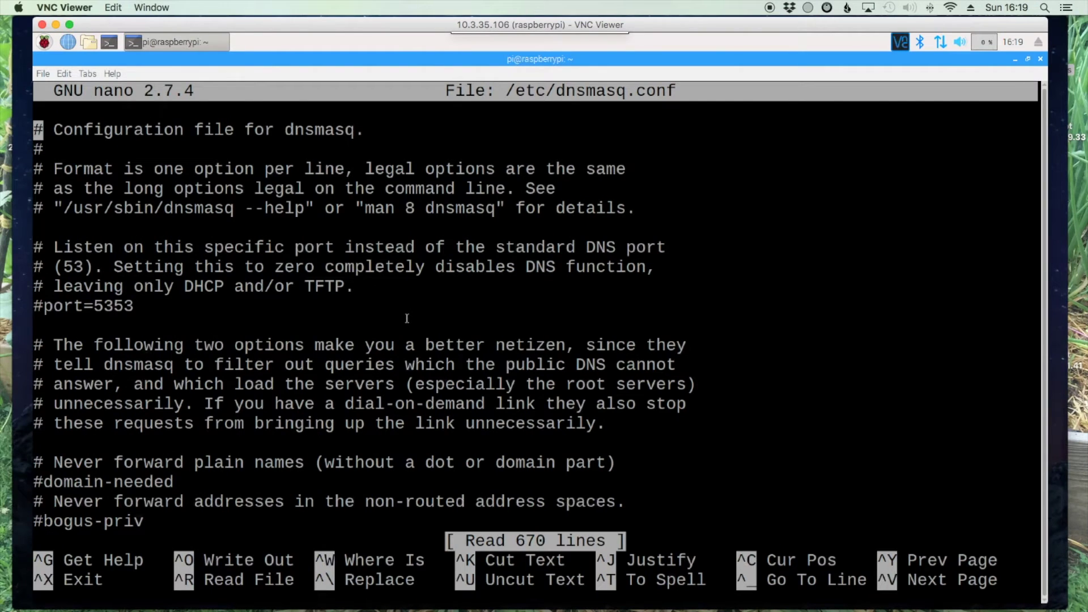
key("ctrl+v")
key("ctrl+v")
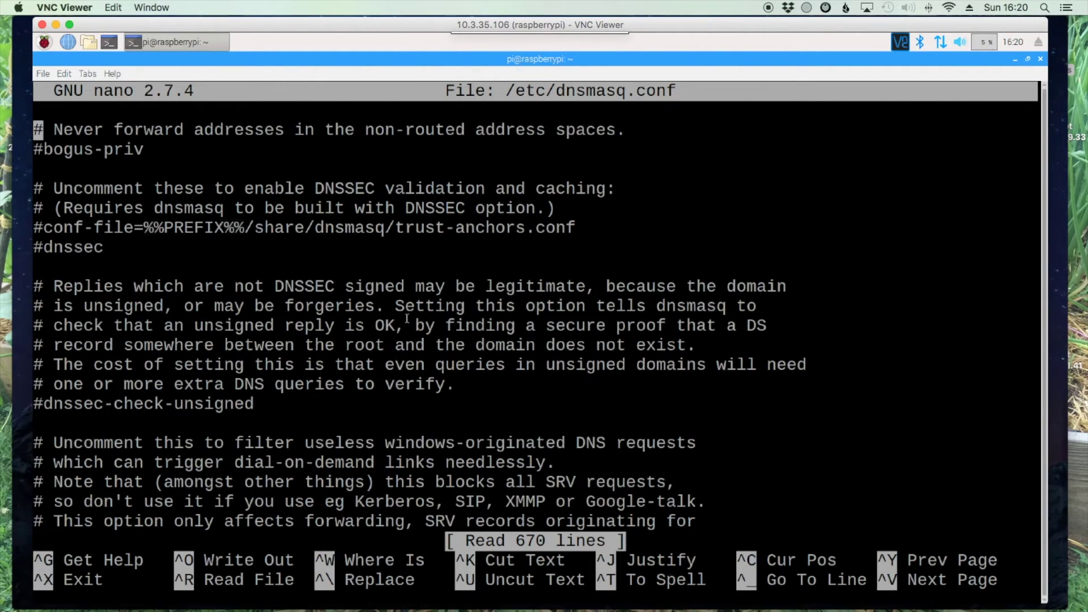
key("ctrl+v")
key("ctrl+v")
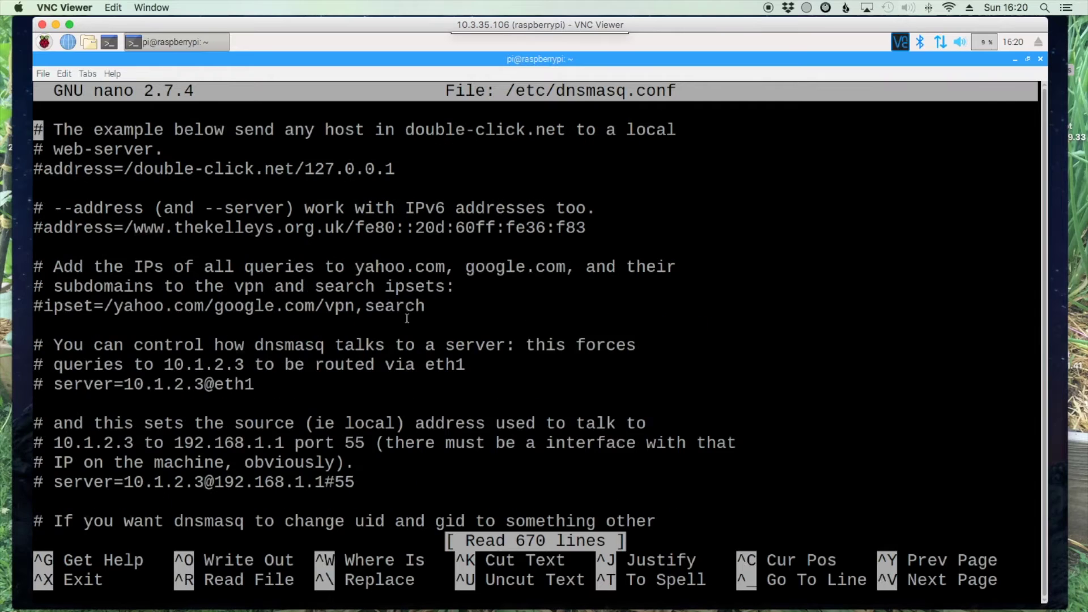
key("ctrl+v")
key("ctrl+v")
key("ctrl+v")
key("ctrl+v")
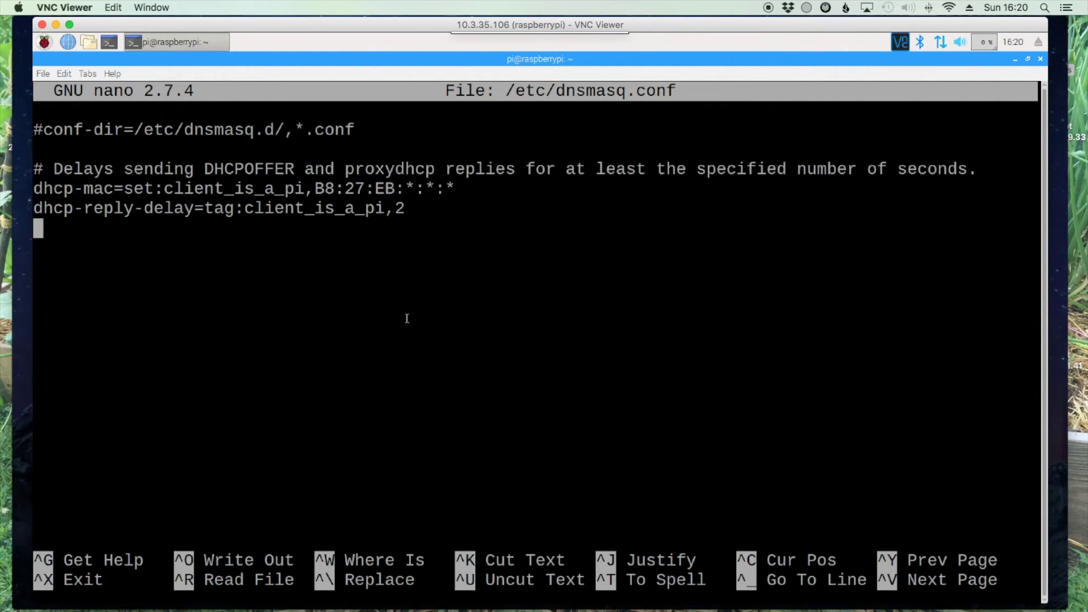
key("Return")
key("Return")
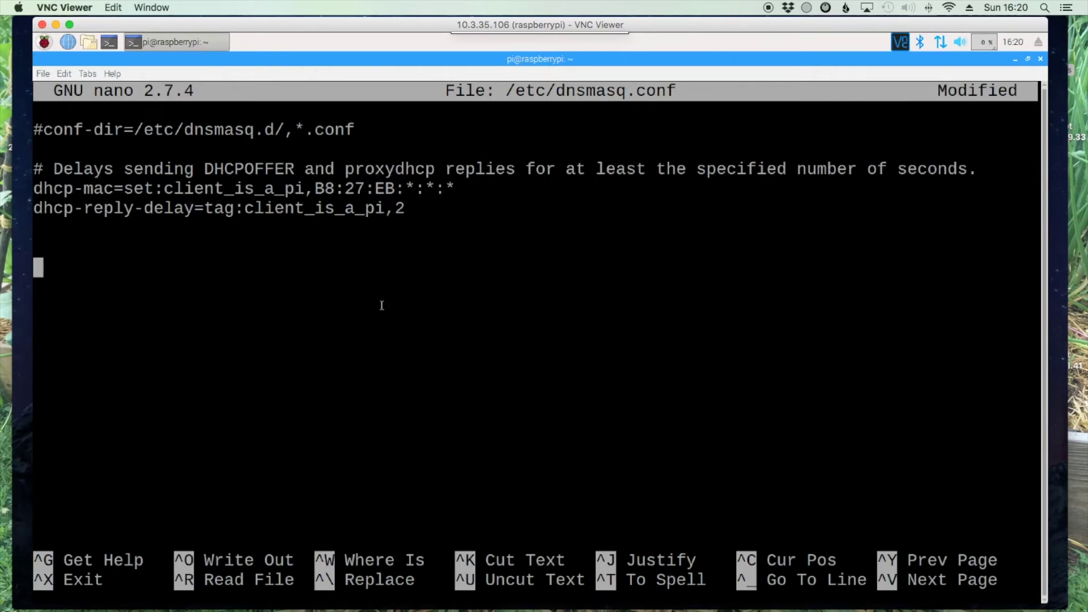
right_click(77, 276)
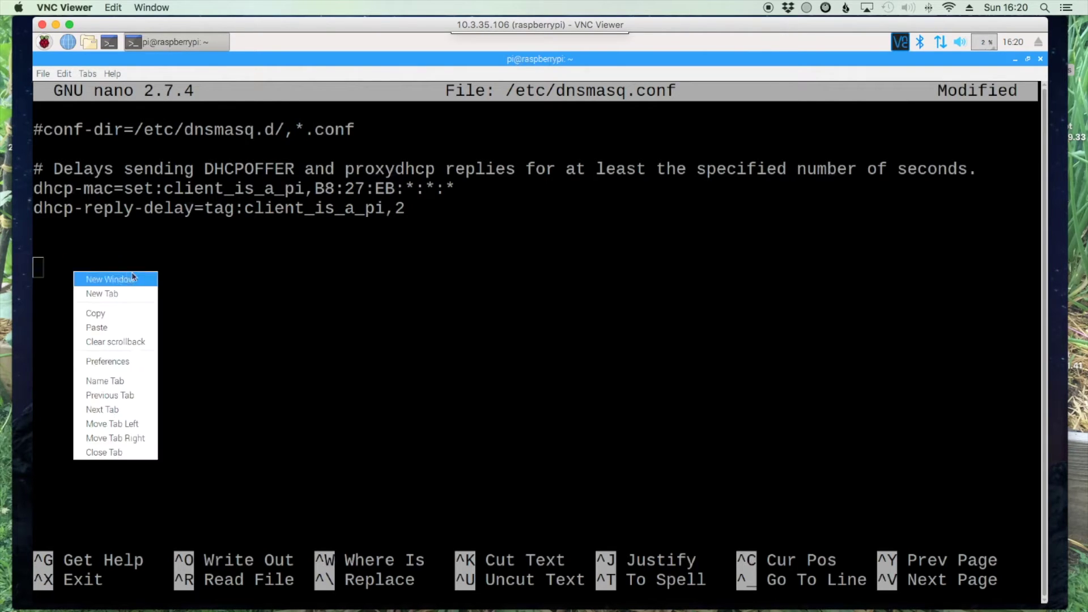
left_click(111, 325)
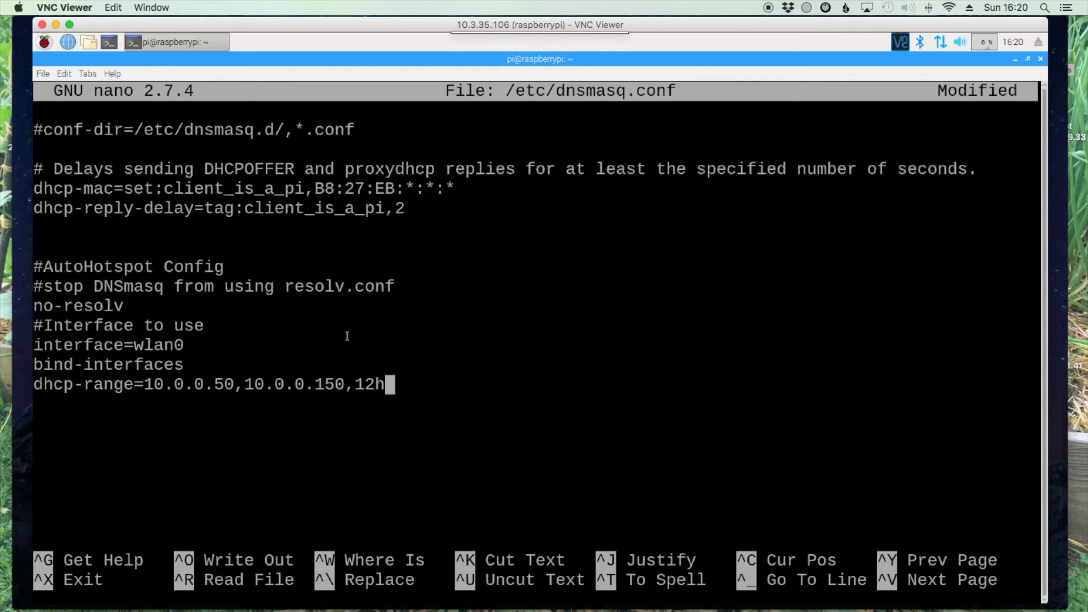
key("ctrl+x")
key("y")
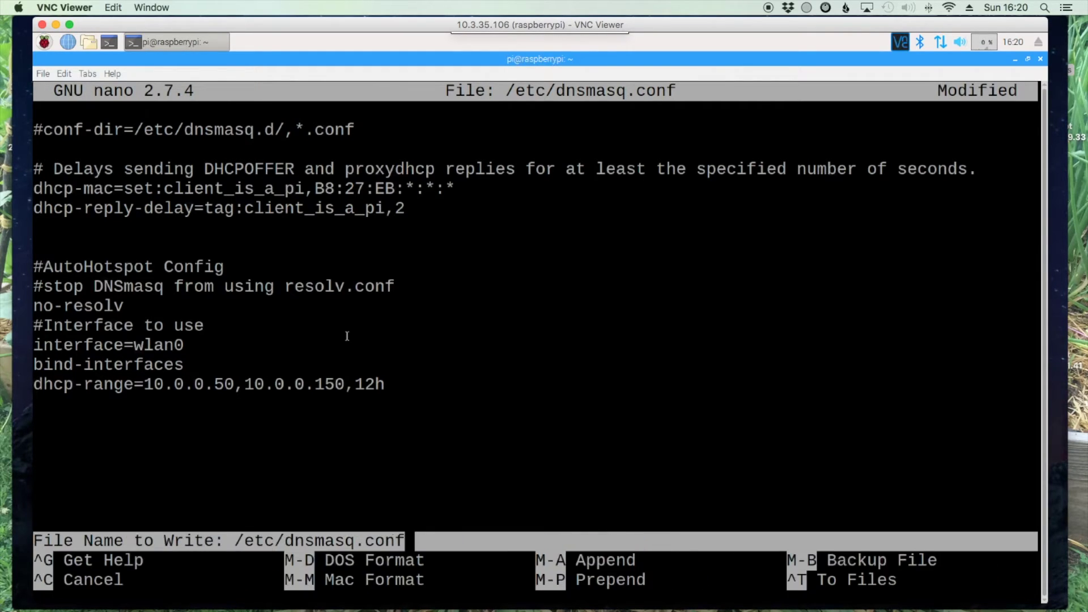
key("Return")
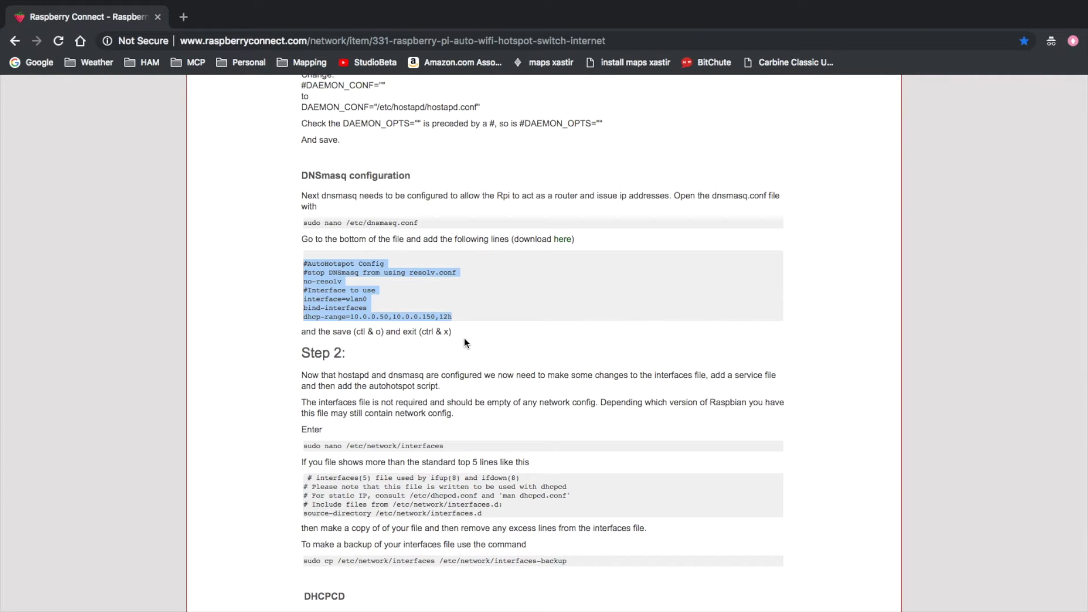
scroll(464, 338, "down", 3)
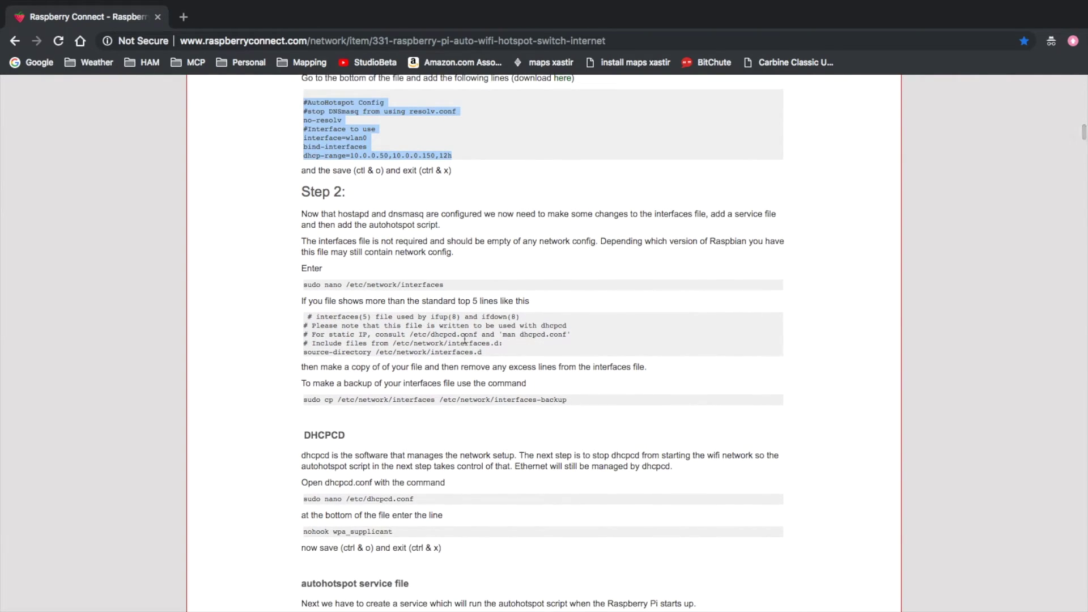
Step: Copy 'sudo nano /etc/network/interfaces' from Step 2 of the guide for the Pi terminal
scroll(464, 339, "down", 1)
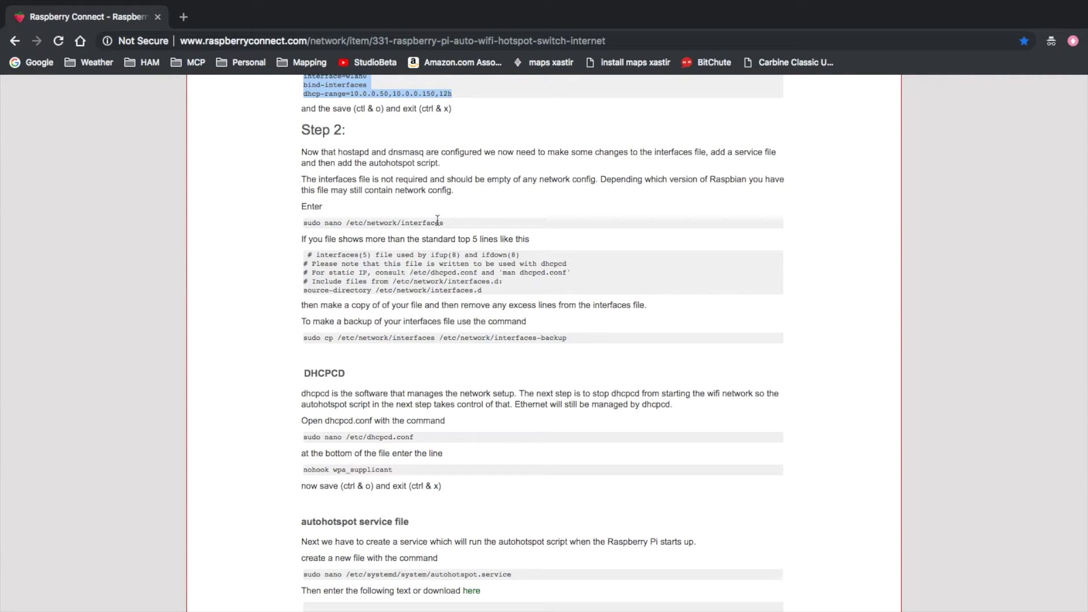
left_click_drag(421, 223, 303, 226)
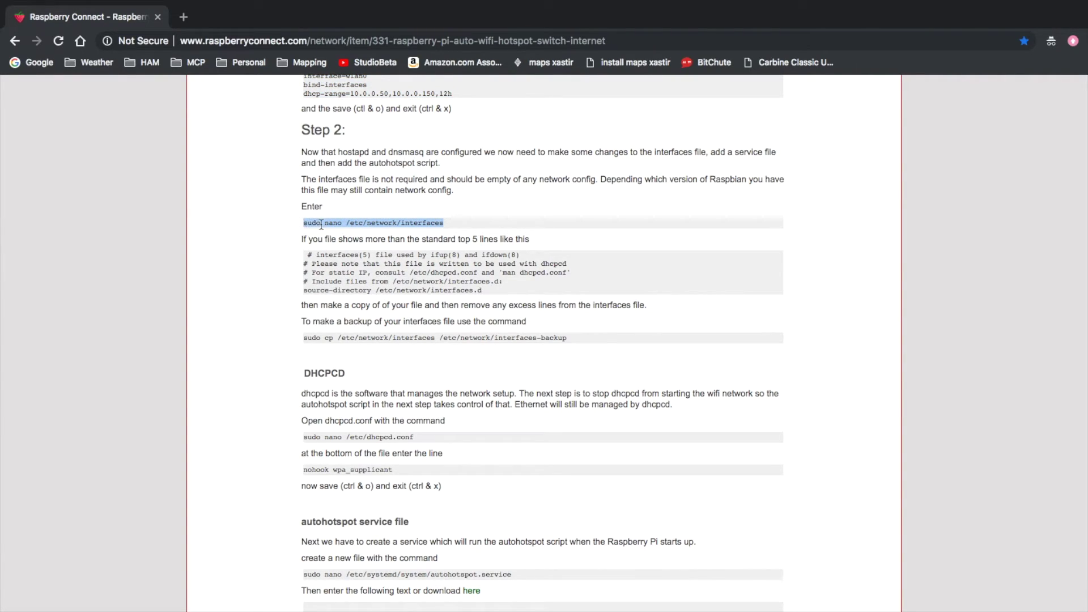
right_click(322, 223)
left_click(365, 248)
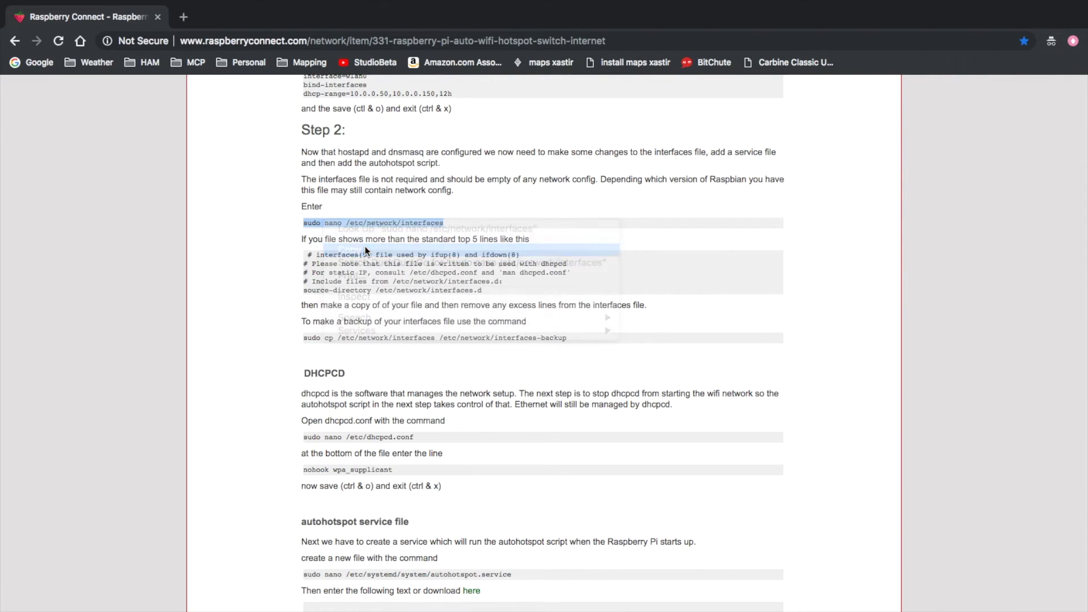
key("ctrl+Right")
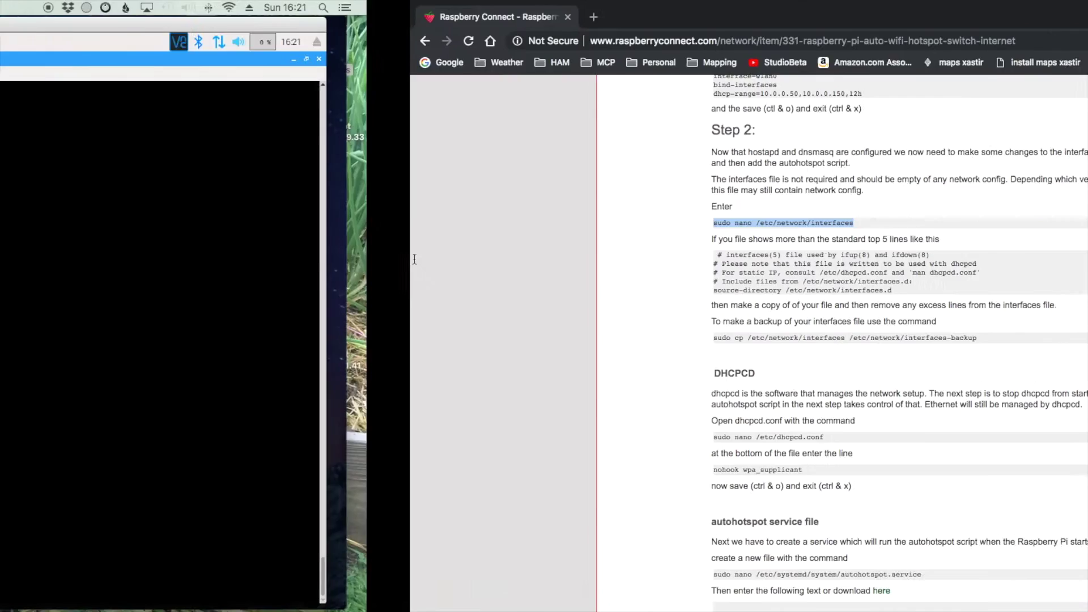
right_click(268, 161)
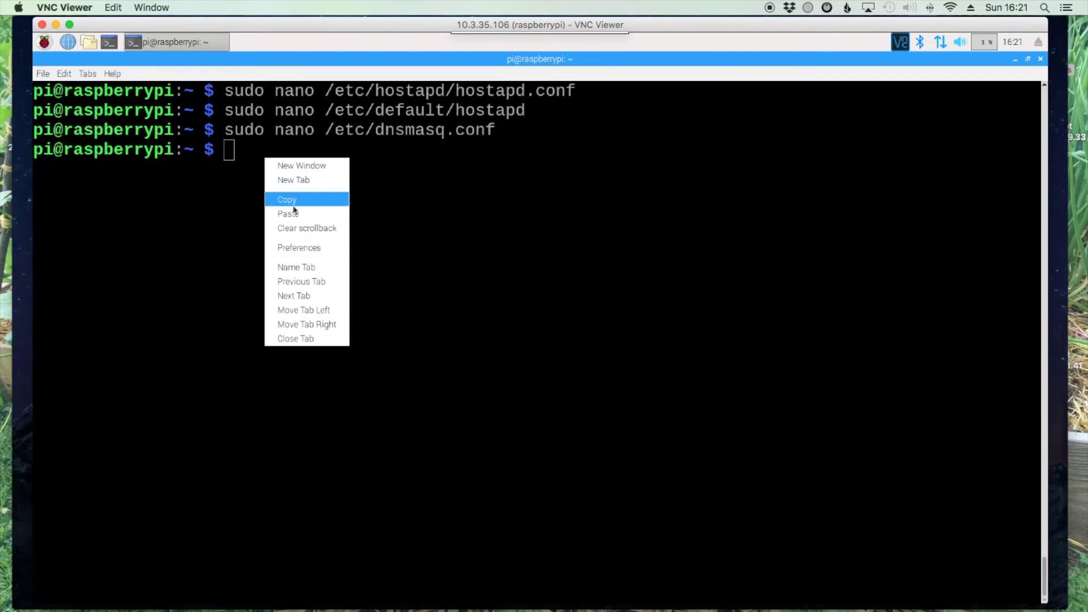
Step: Run the pasted command to view /etc/network/interfaces, then close it unchanged
left_click(291, 213)
key("Return")
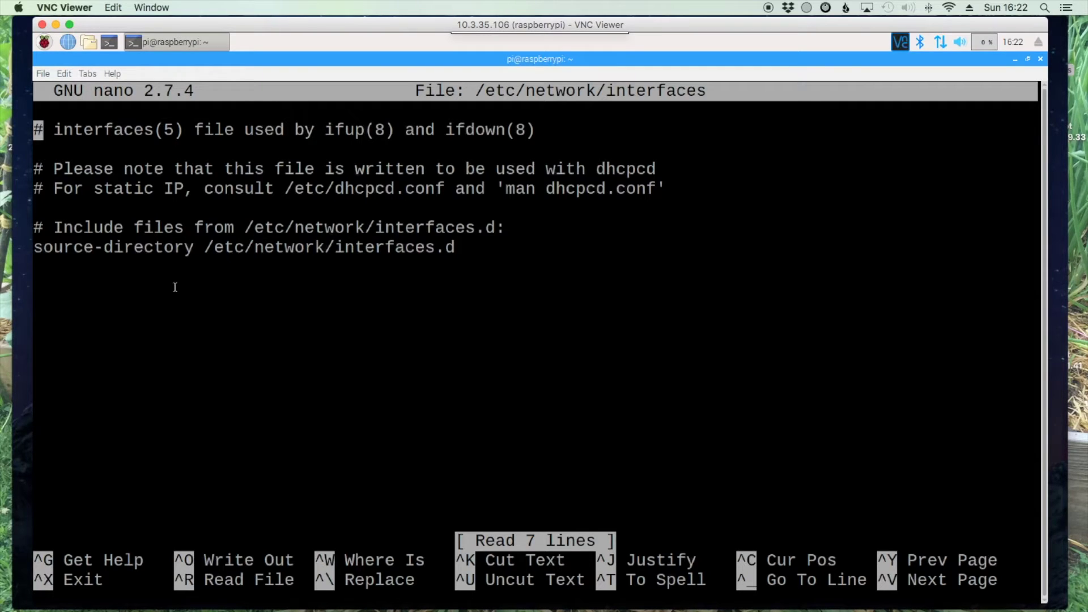
key("ctrl+x")
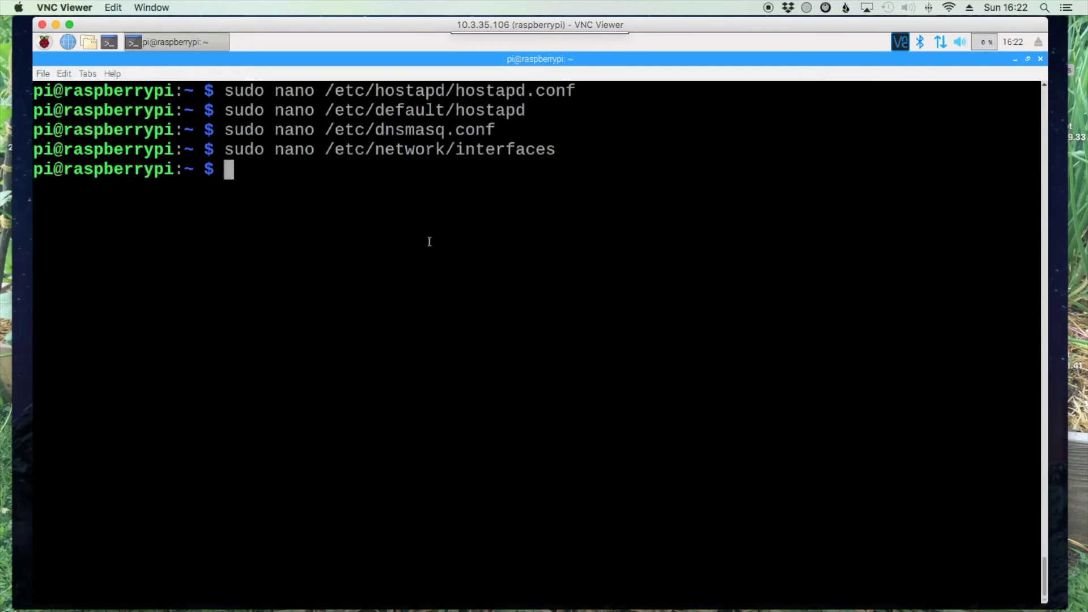
key("ctrl+Right")
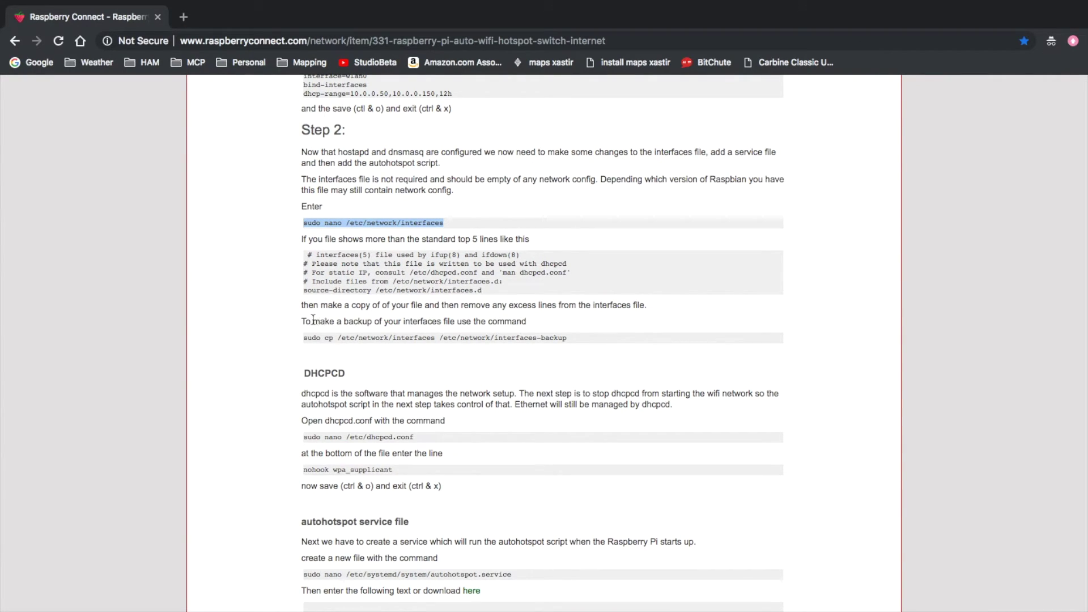
Step: Copy 'sudo nano /etc/dhcpcd.conf' from the guide's DHCPCD section
left_click_drag(301, 321, 533, 324)
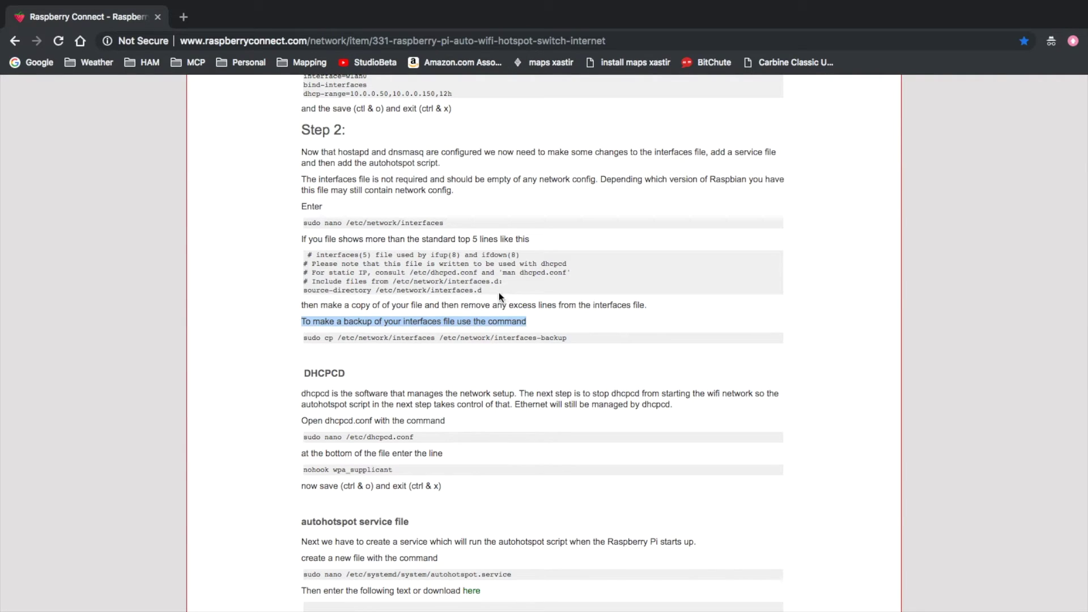
scroll(415, 185, "down", 5)
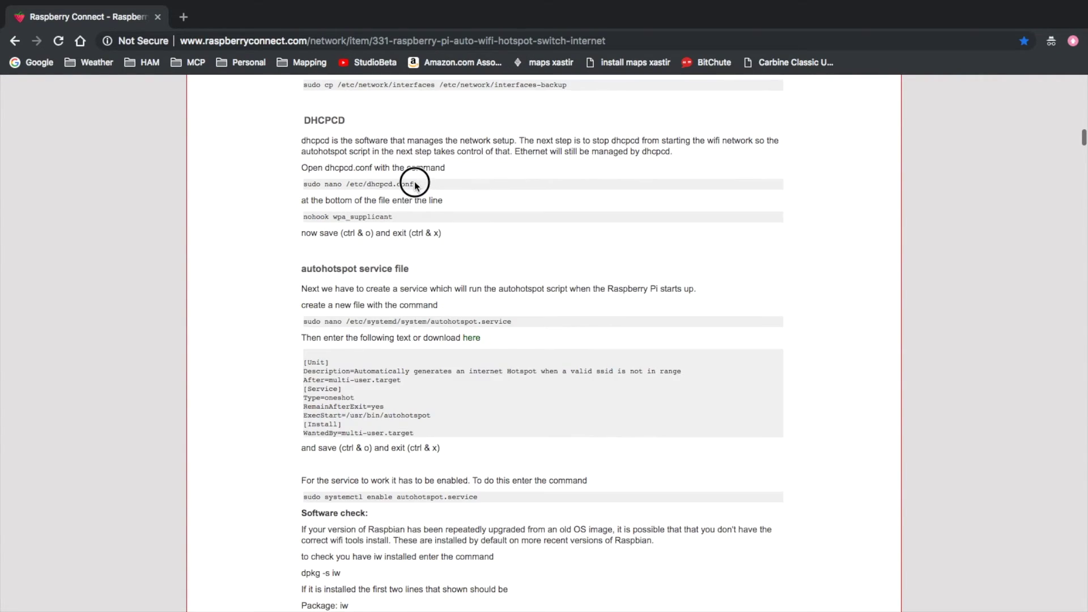
left_click_drag(415, 184, 304, 182)
scroll(304, 180, "down", 1)
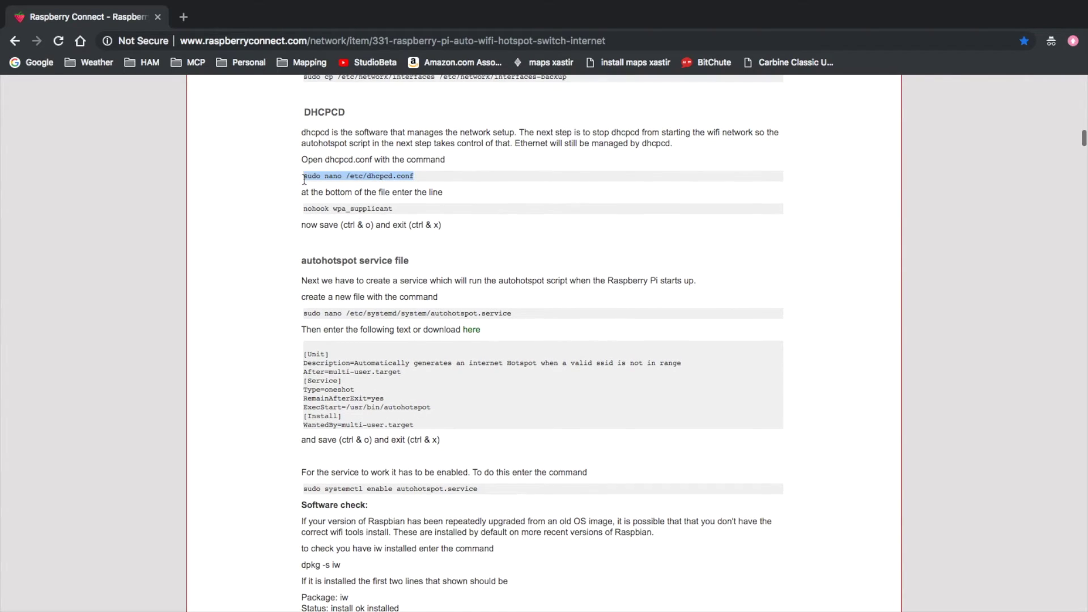
right_click(356, 178)
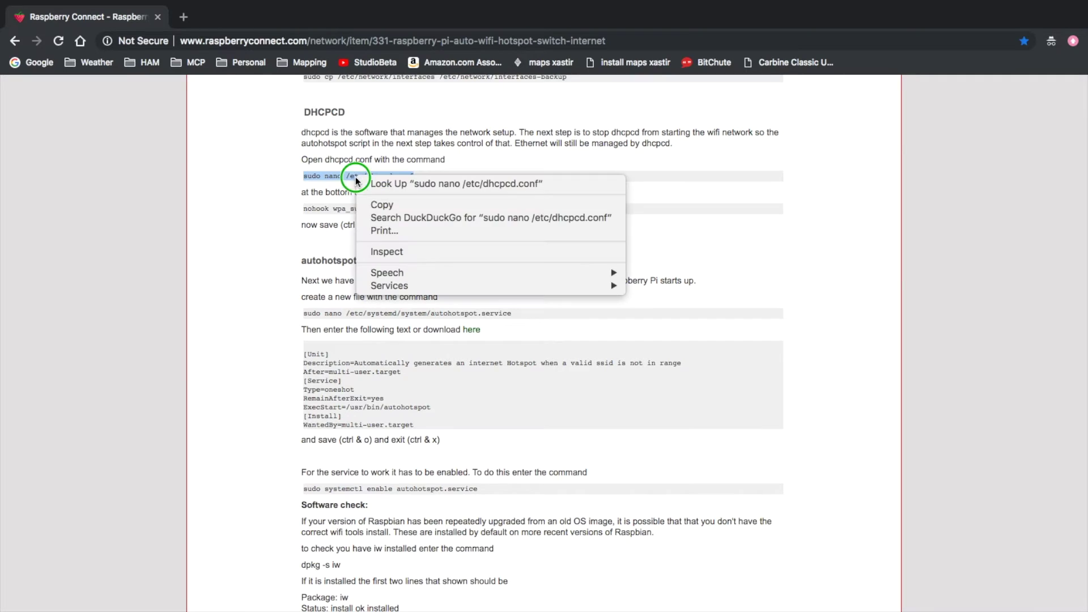
left_click(393, 203)
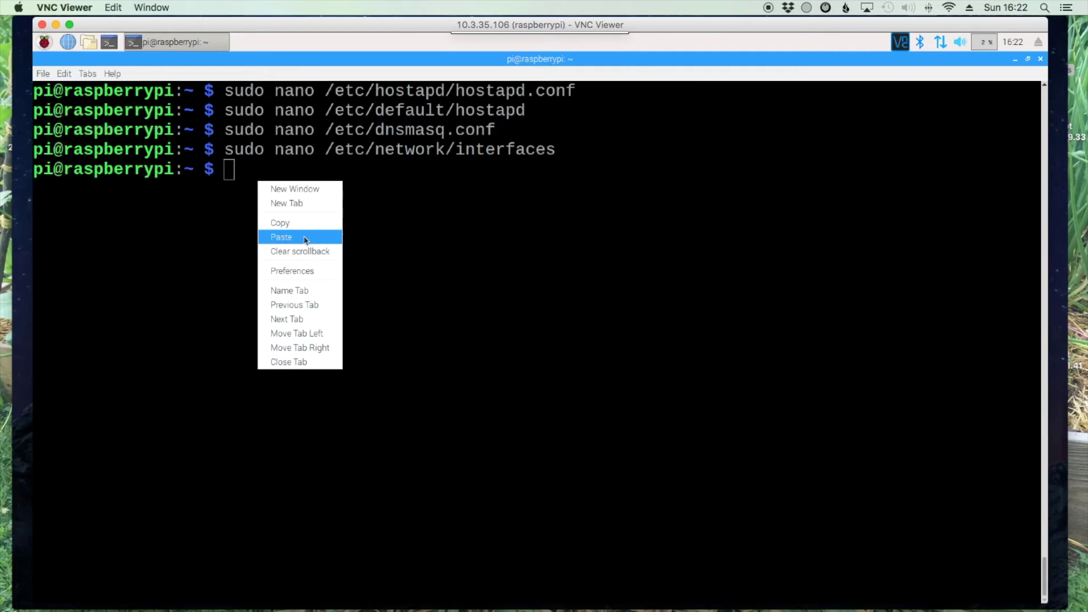
Step: Open /etc/dhcpcd.conf, append 'nohook wpa_supplicant' at its end, and save
left_click(308, 239)
key("Return")
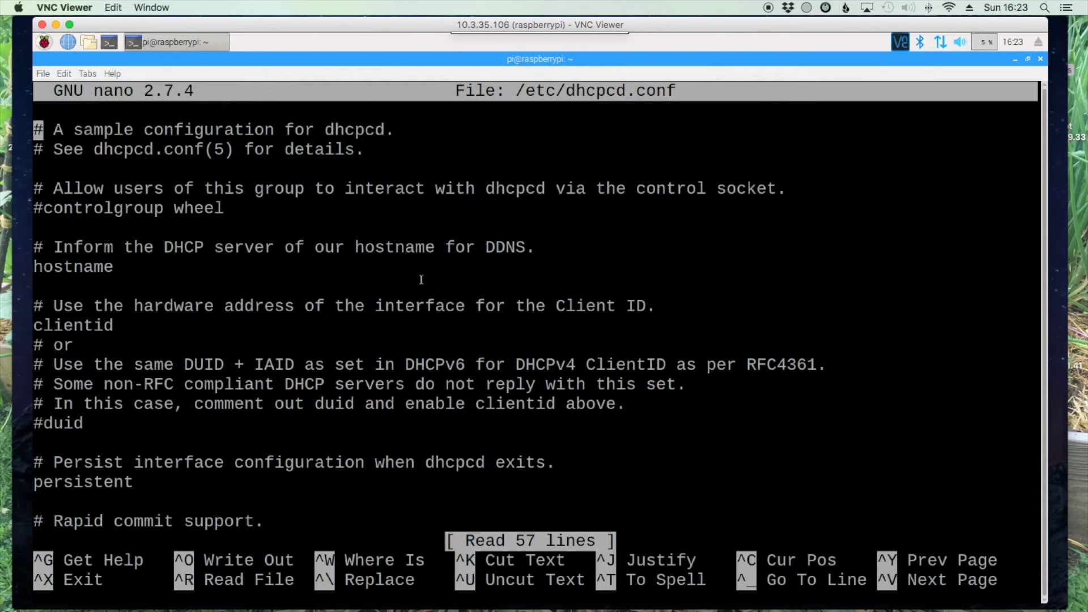
key("Page_Down")
key("Page_Down")
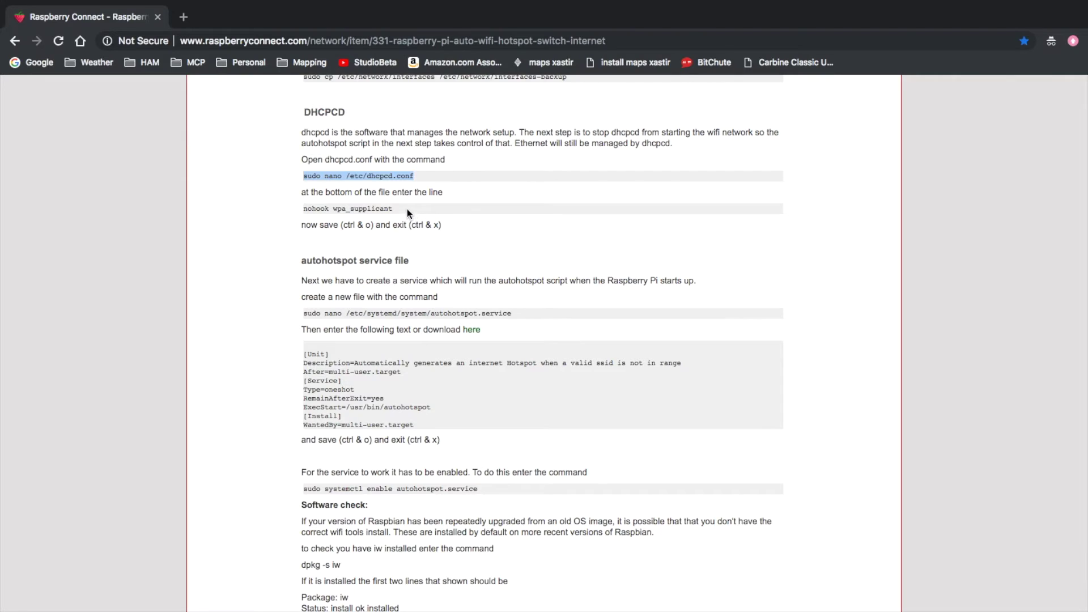
left_click_drag(407, 209, 301, 208)
right_click(326, 210)
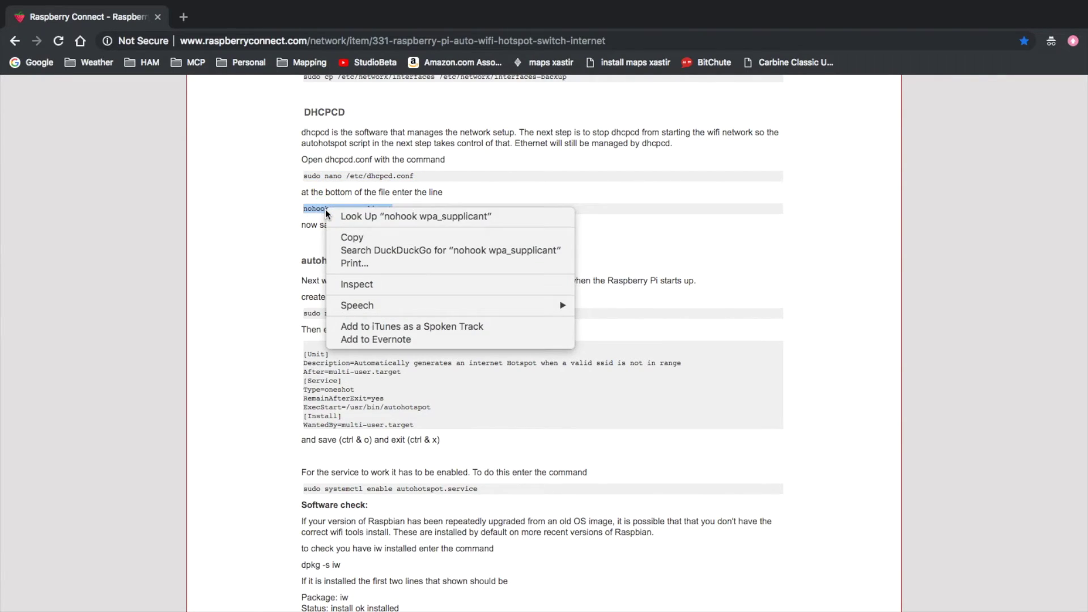
left_click(357, 236)
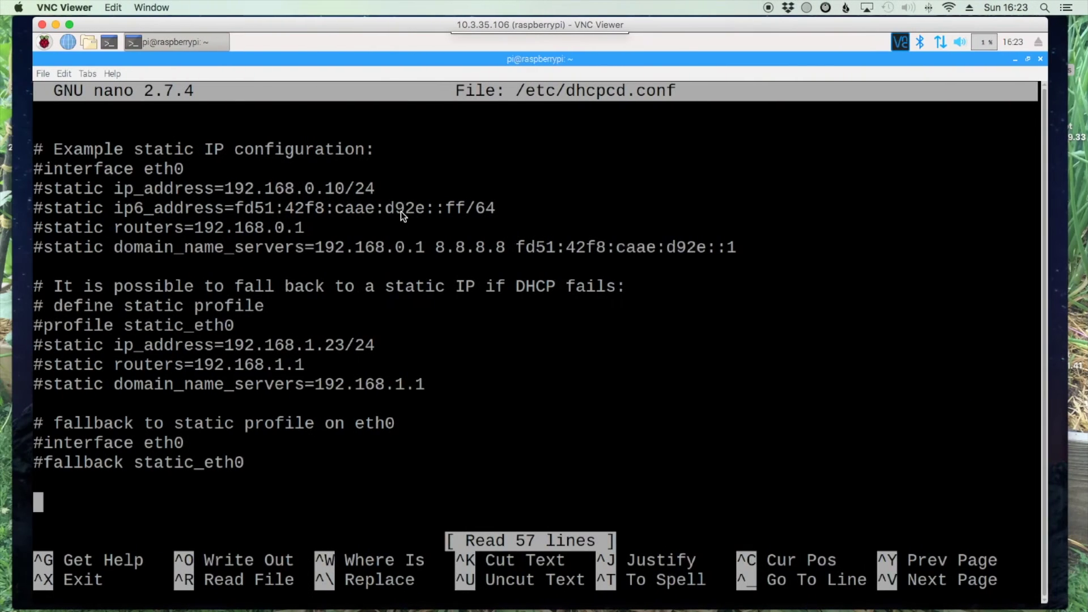
key("ctrl+shift+v")
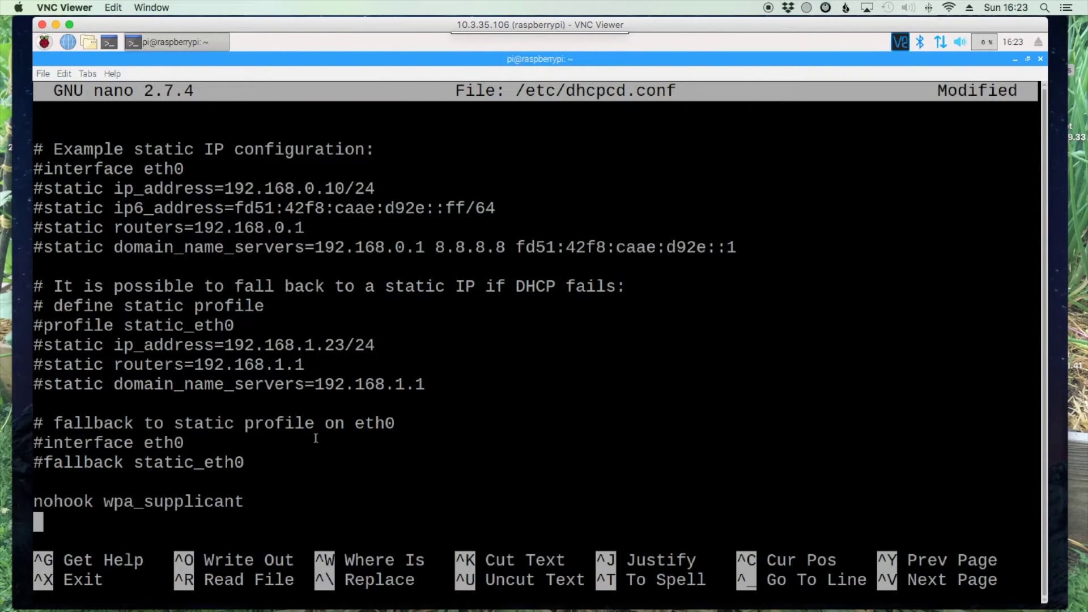
key("ctrl+x")
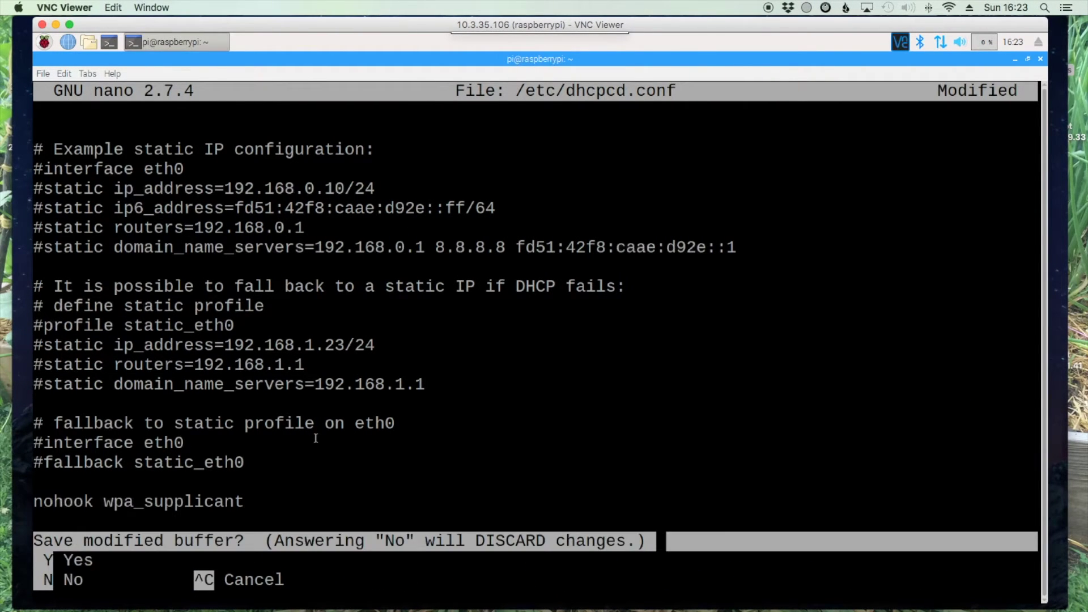
key("y")
key("Return")
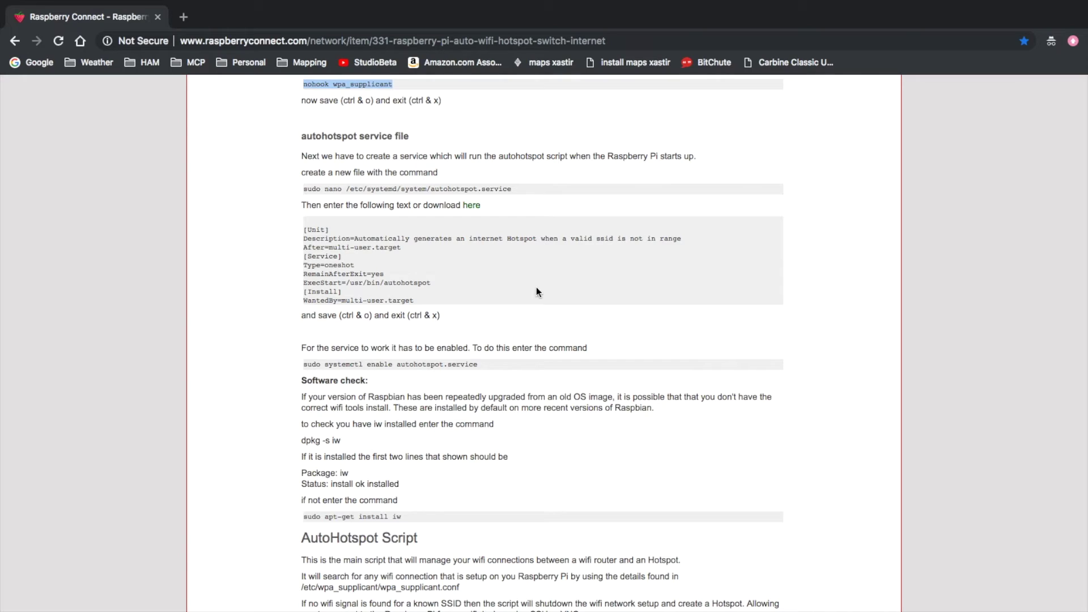
Step: Run 'sudo nano /etc/systemd/system/autohotspot.service' on the Pi to create the empty service file
left_click_drag(516, 190, 302, 189)
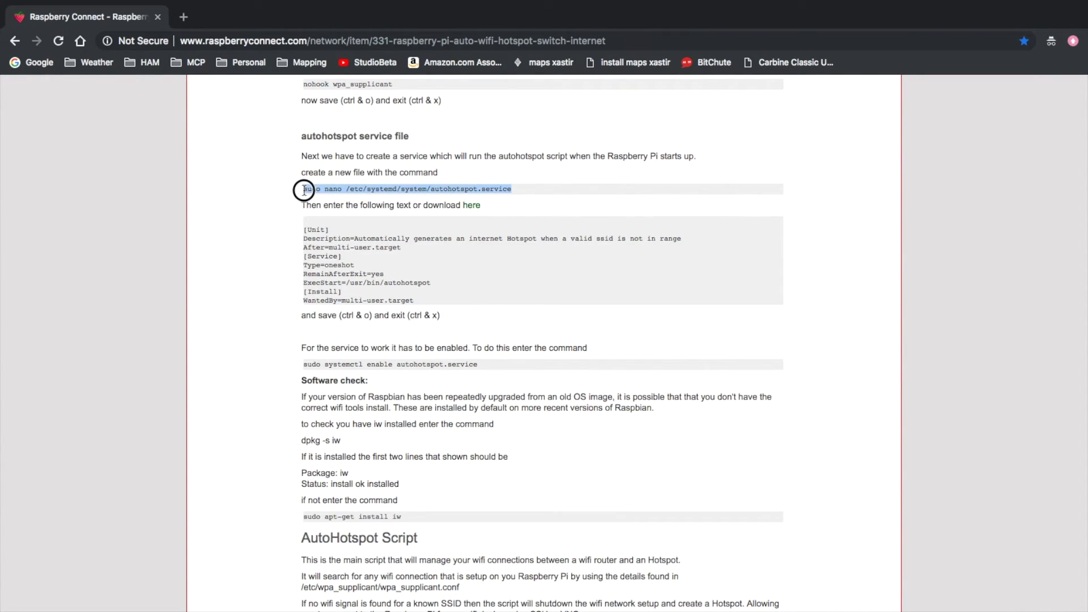
right_click(319, 189)
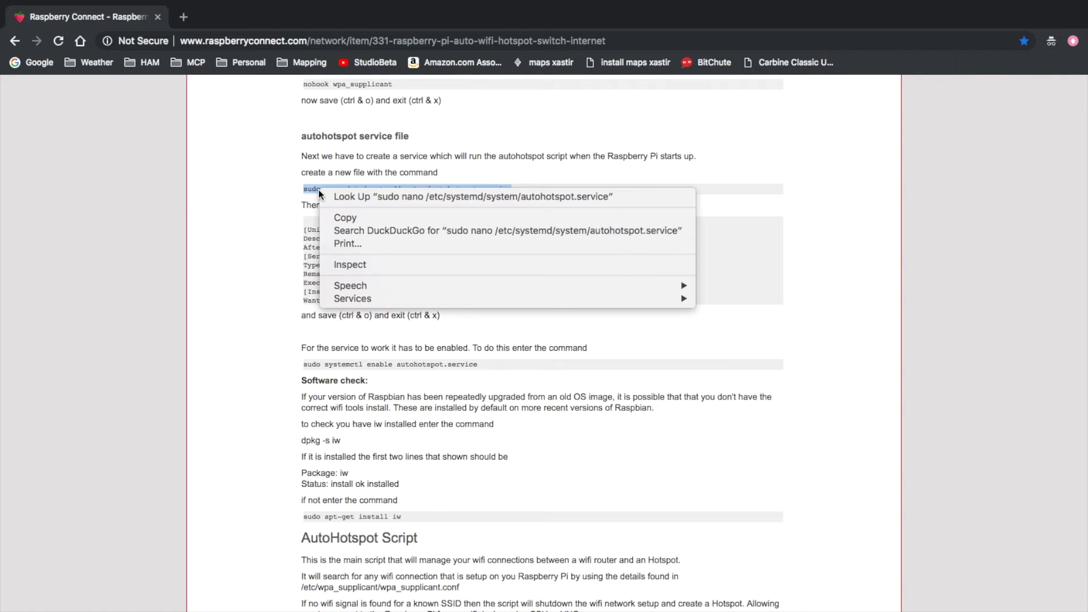
left_click(369, 218)
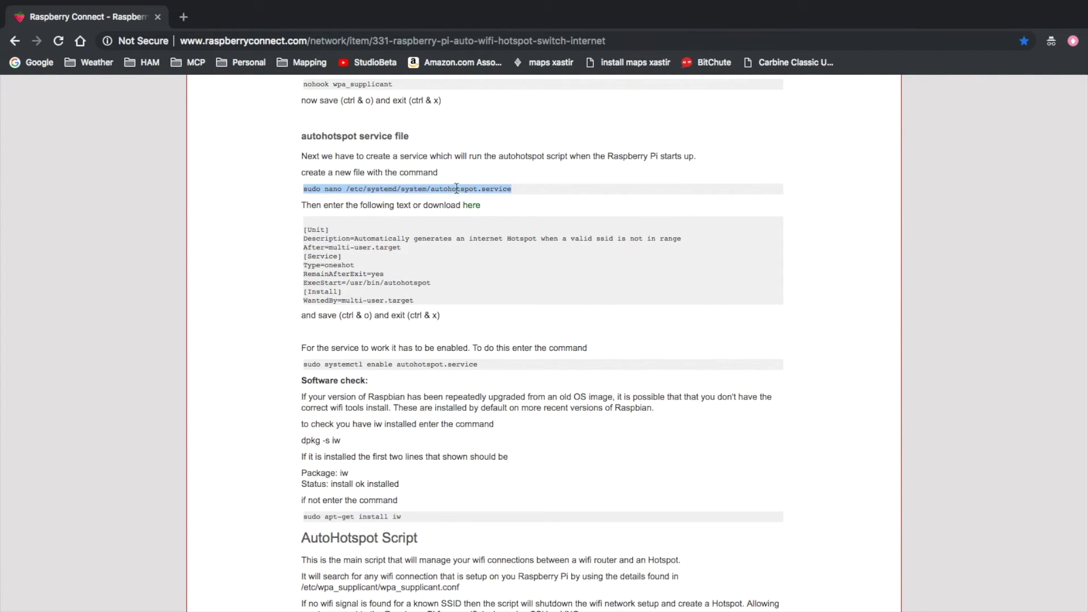
key("ctrl+Left")
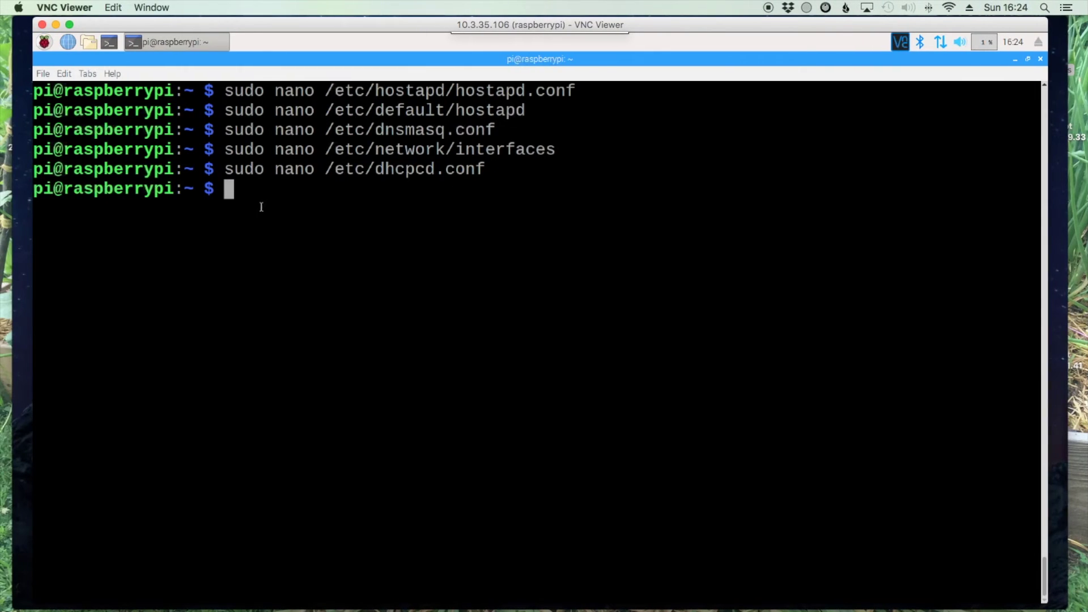
right_click(250, 199)
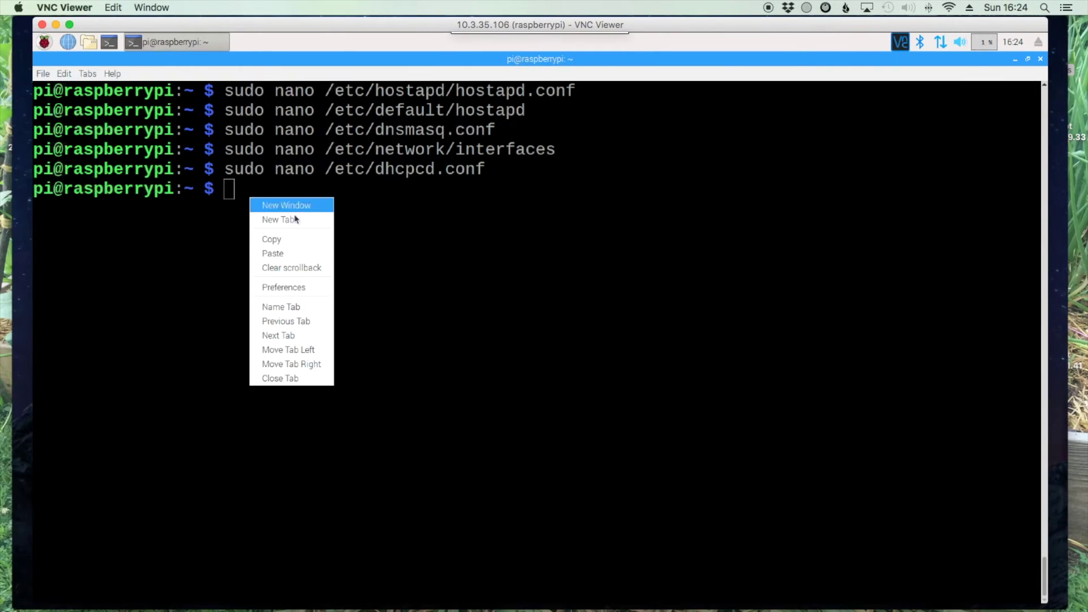
left_click(289, 253)
key("Return")
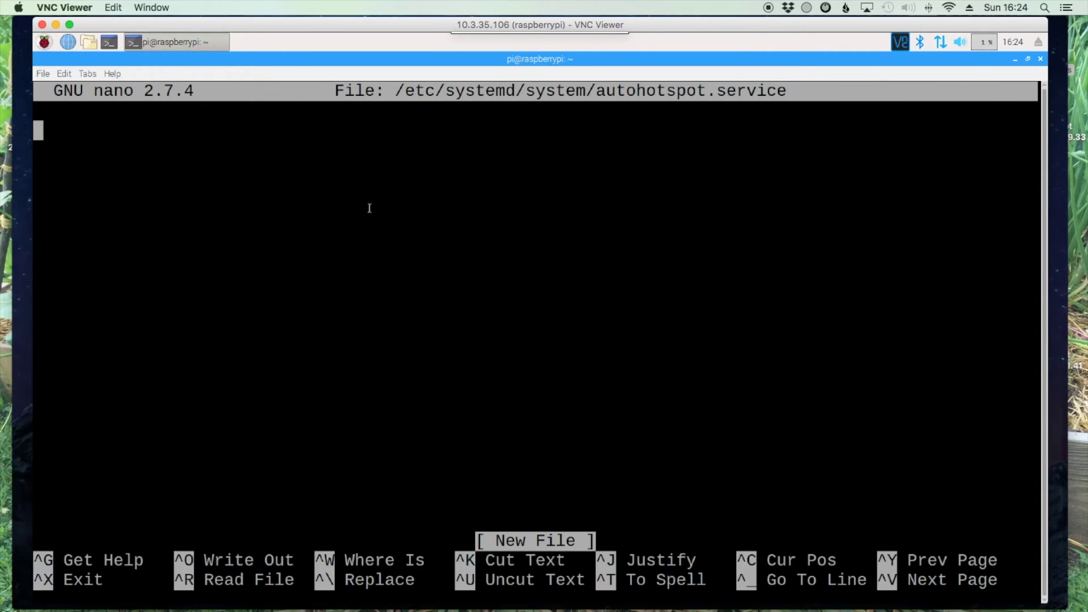
key("ctrl+Left")
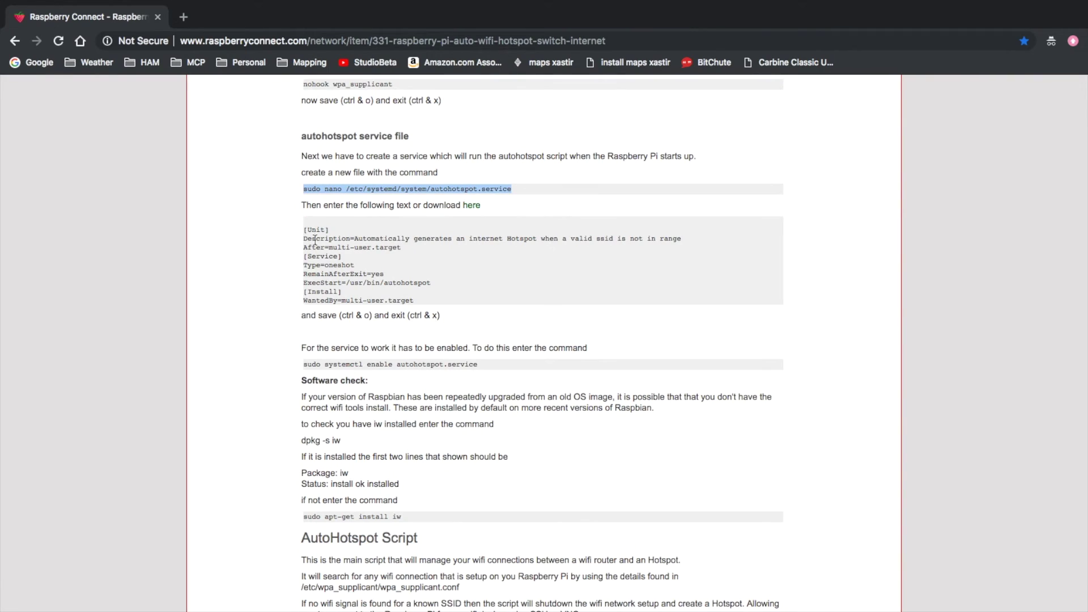
Step: Paste the guide's Unit, Service and Install text into autohotspot.service and save it
left_click_drag(305, 228, 420, 298)
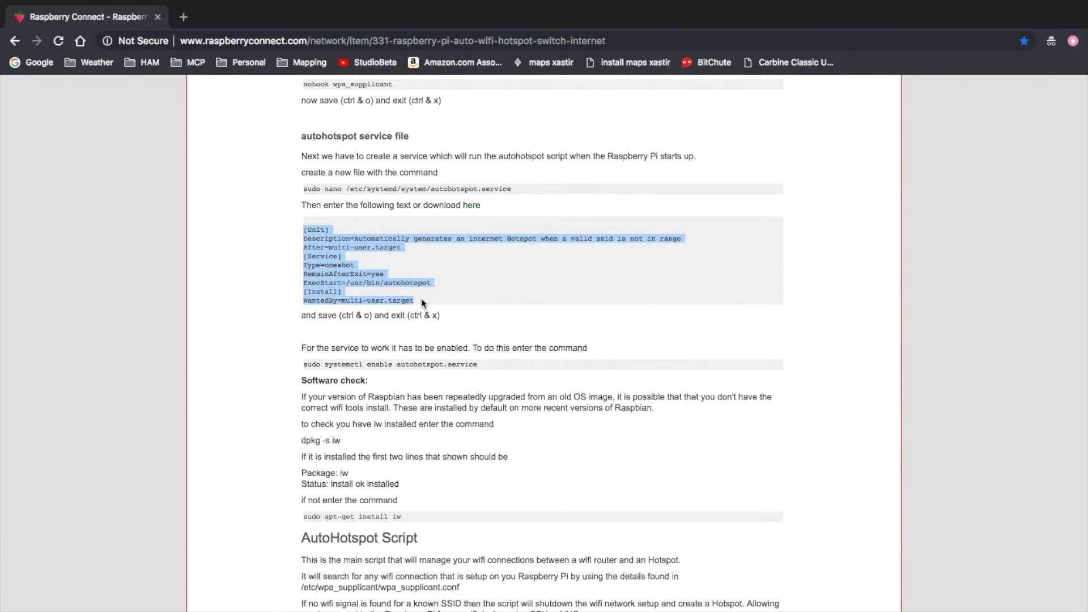
key("ctrl+Right")
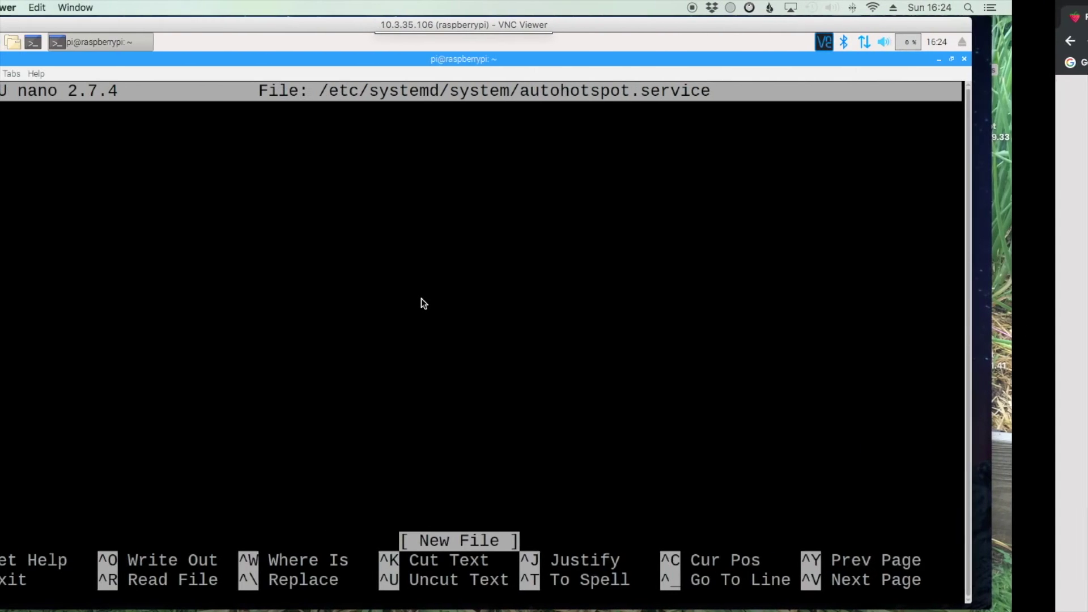
right_click(111, 152)
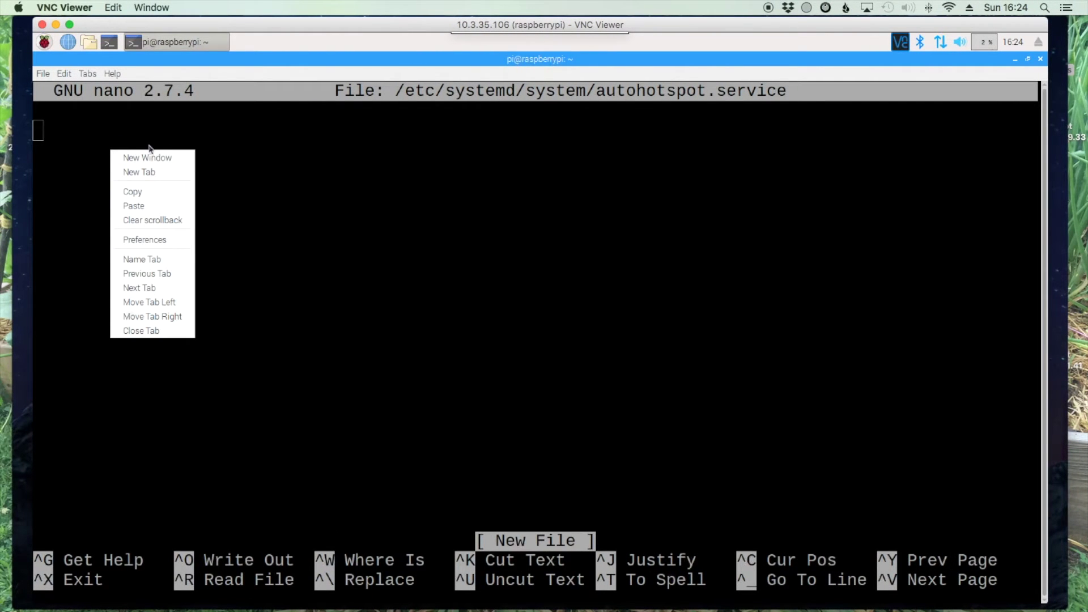
left_click(149, 206)
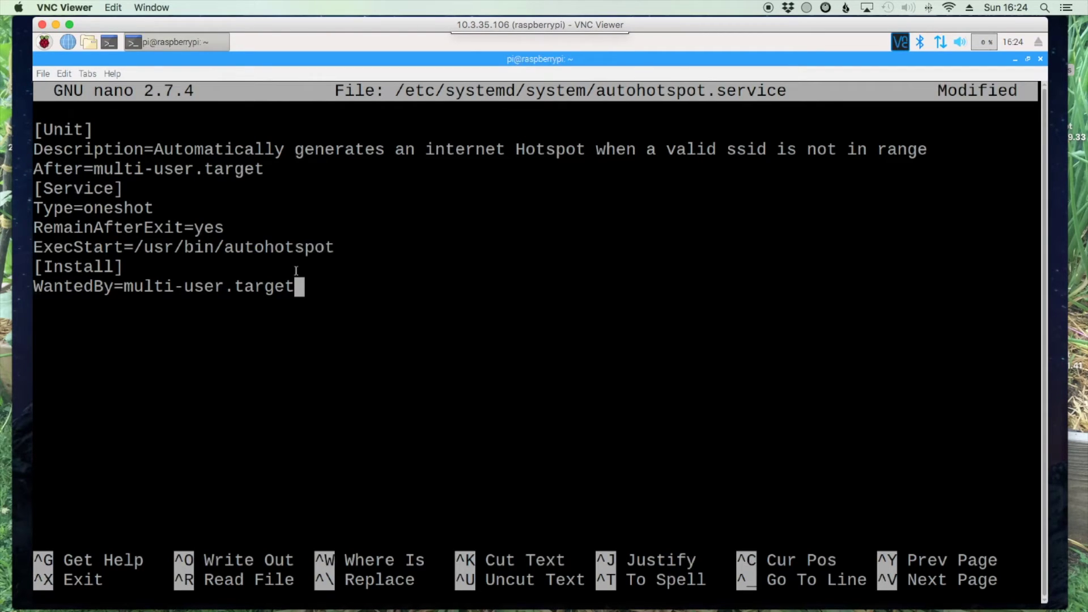
key("ctrl+x")
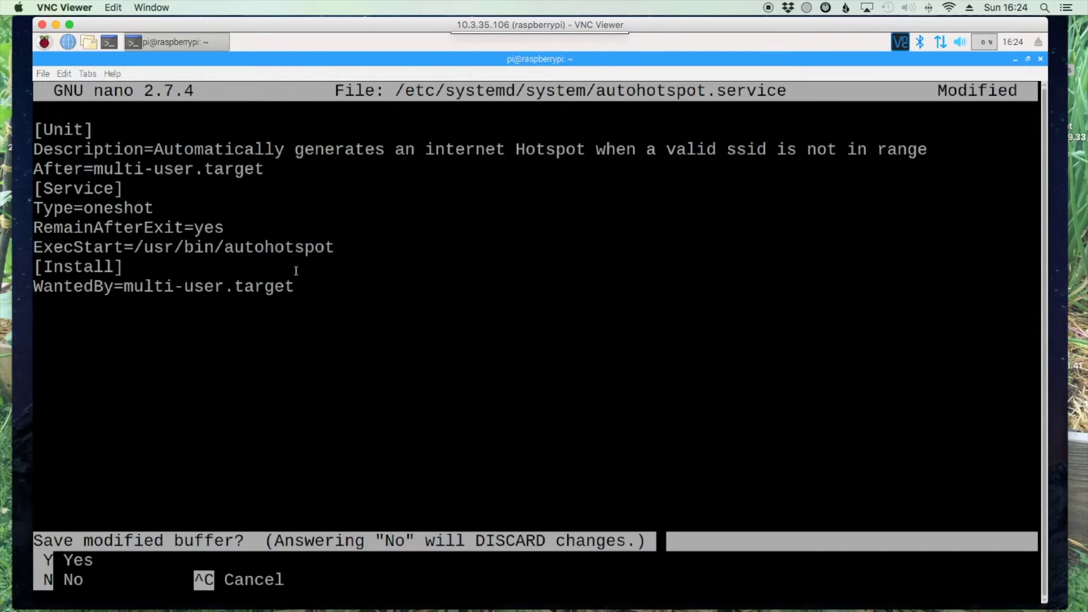
key("y")
key("Return")
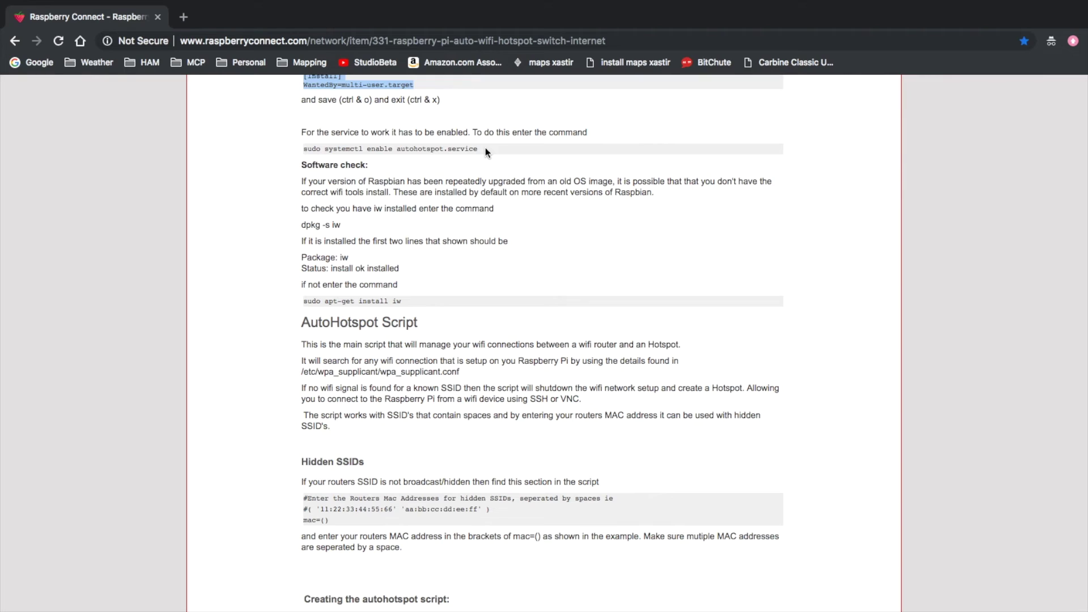
Step: Run 'sudo systemctl enable autohotspot.service' on the Pi to create its symlink
left_click_drag(489, 146, 301, 146)
scroll(301, 145, "up", 1)
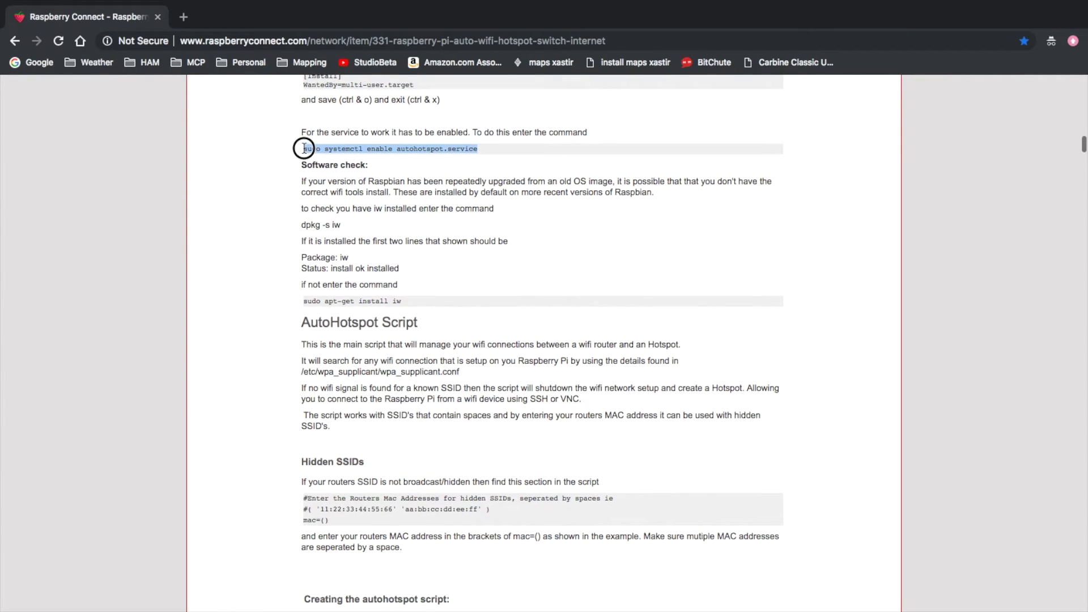
right_click(342, 150)
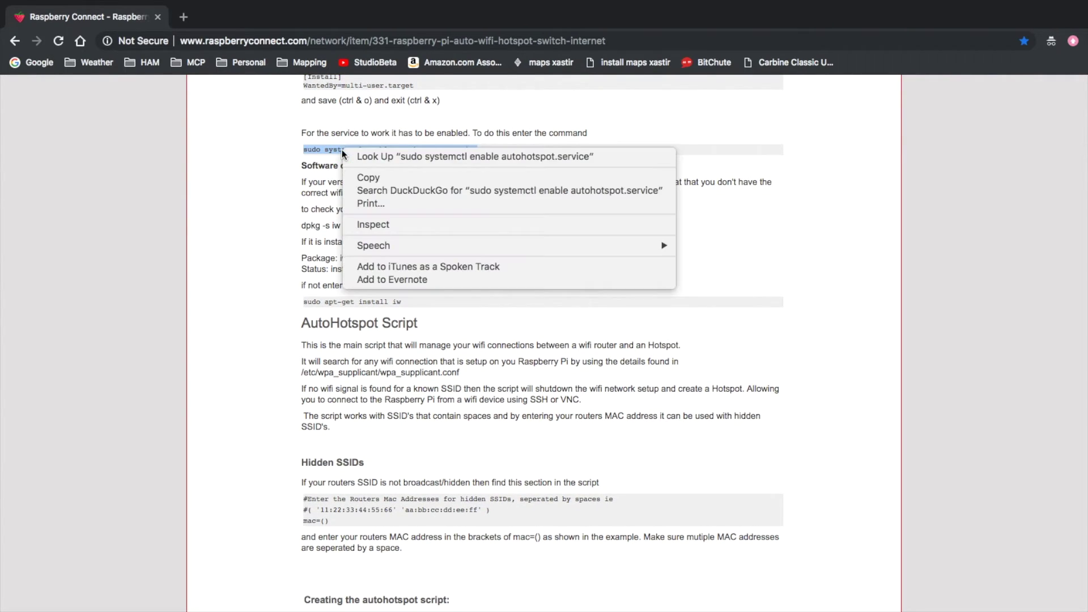
left_click(454, 178)
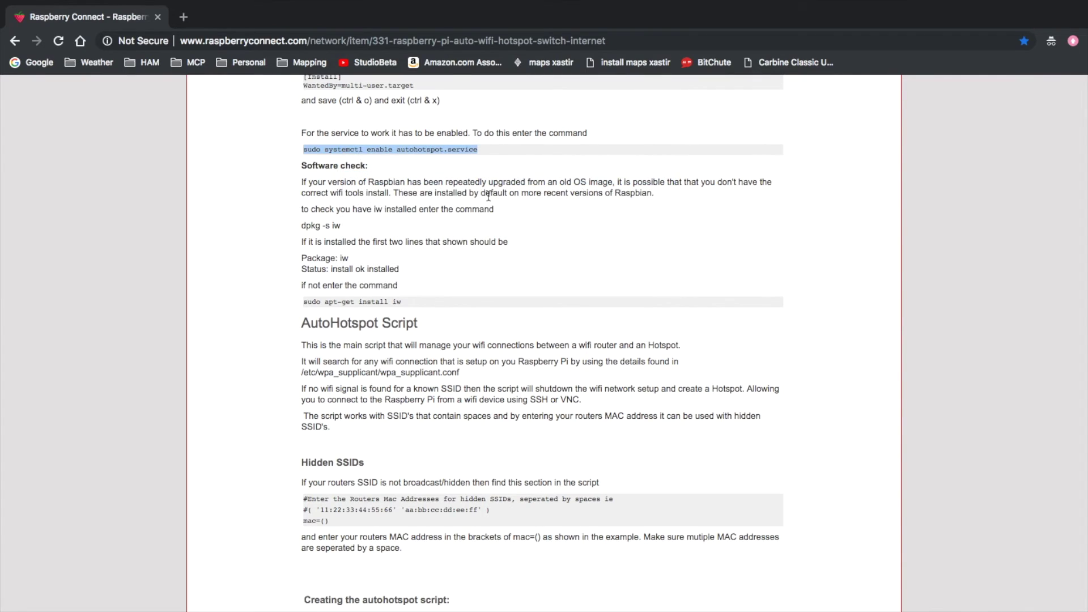
key("super+Tab")
right_click(274, 208)
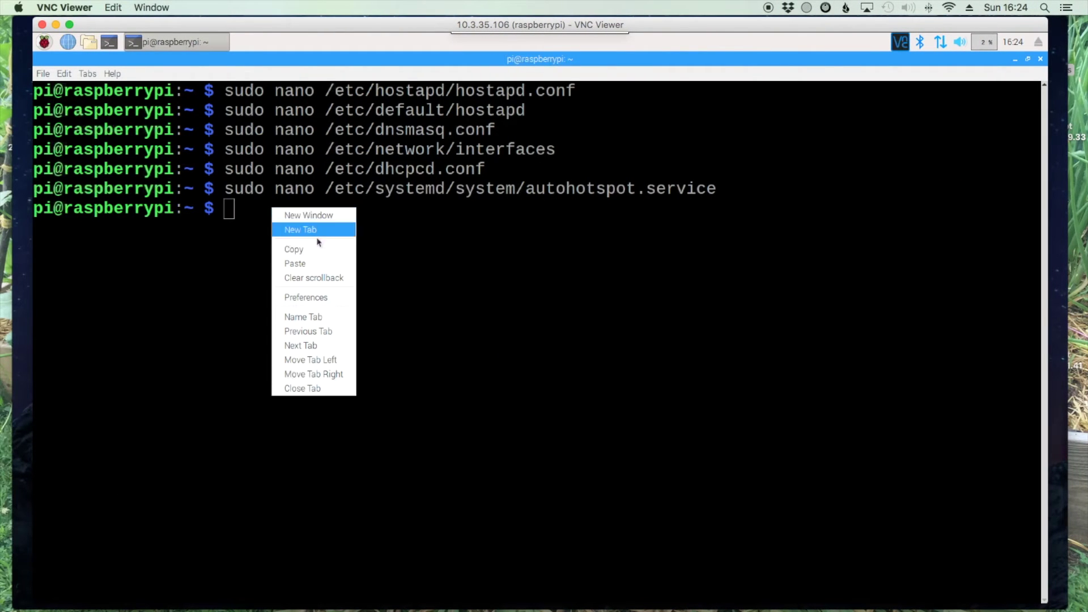
left_click(300, 263)
key("Return")
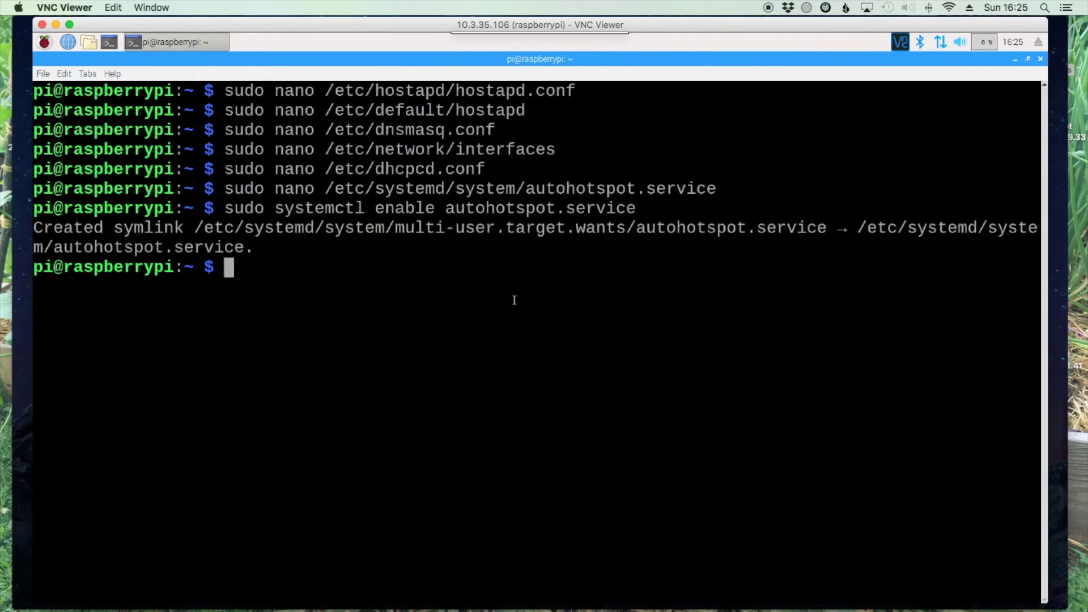
Step: Clear the Pi terminal with the clear command
type("clear")
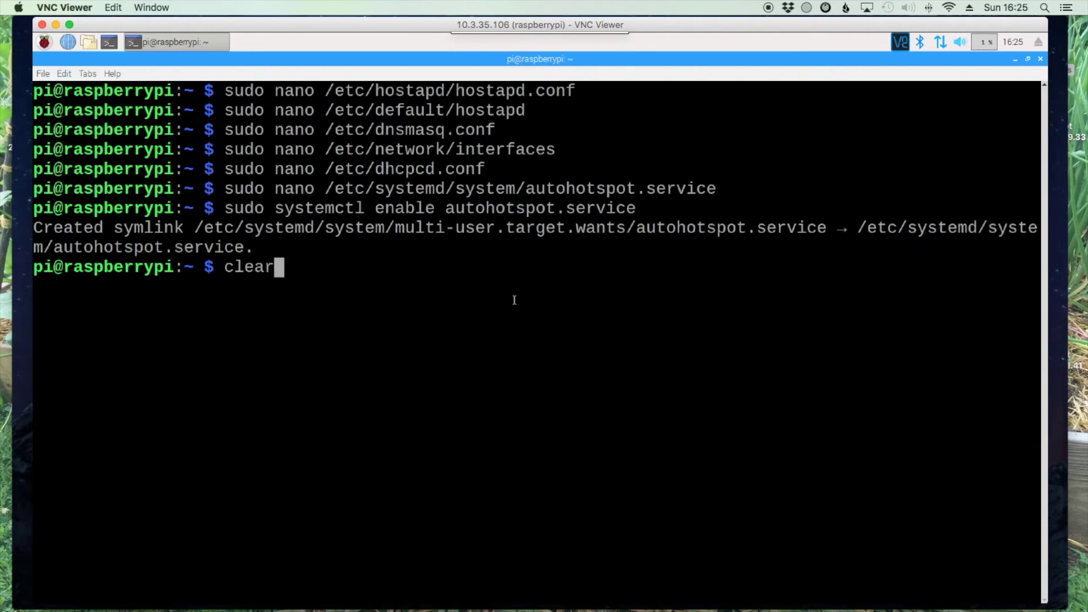
key("Return")
key("Return")
key("super+Tab")
scroll(512, 298, "down", 3)
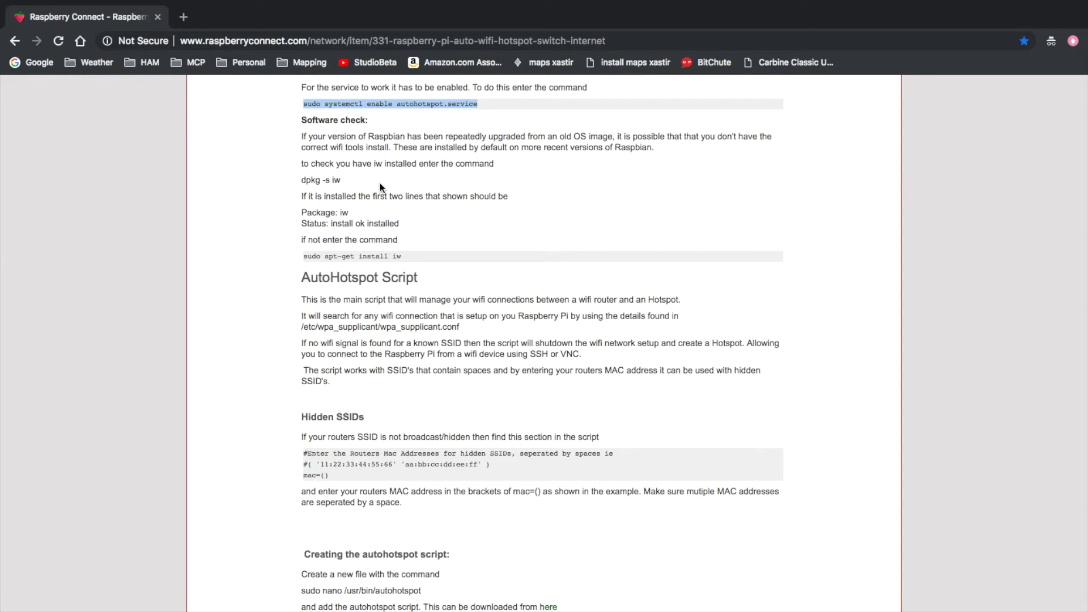
Step: Copy 'dpkg -s iw' from the guide and run it in the Pi terminal to check iw
left_click_drag(346, 179, 301, 179)
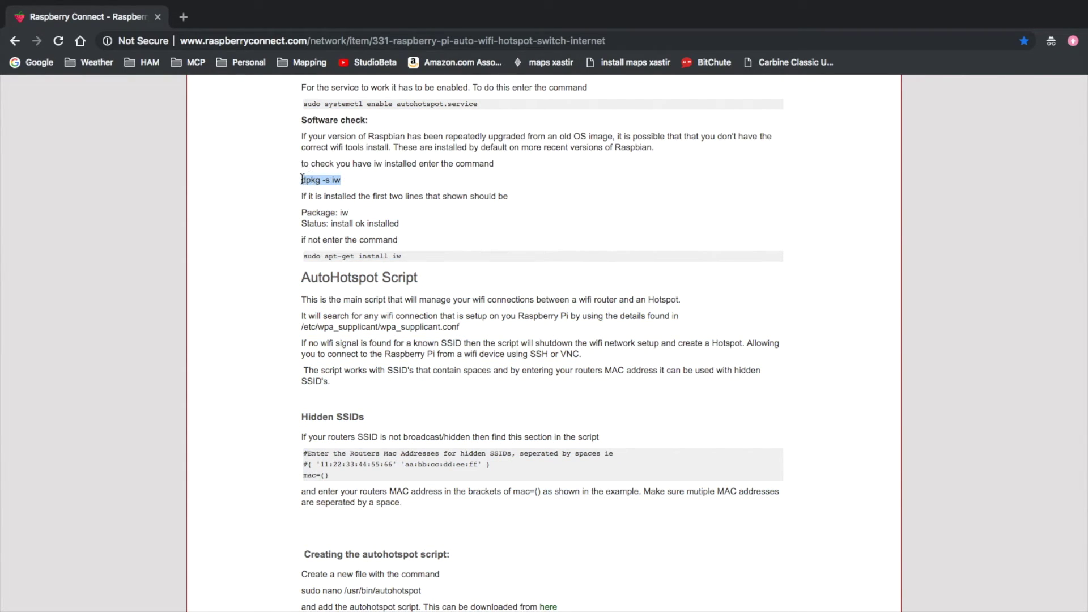
right_click(315, 184)
left_click(340, 209)
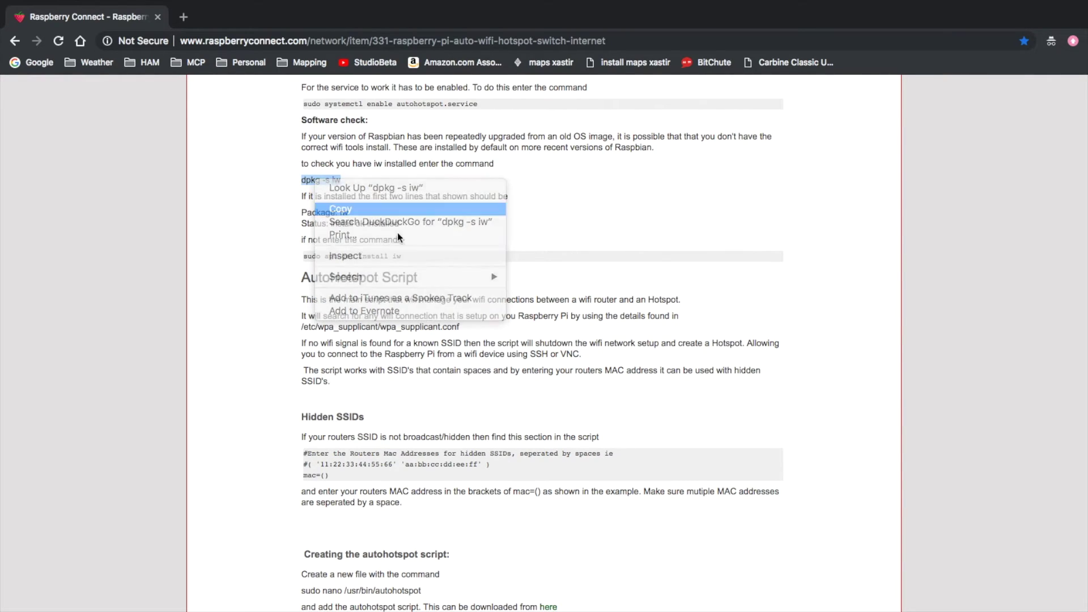
key("ctrl+Left")
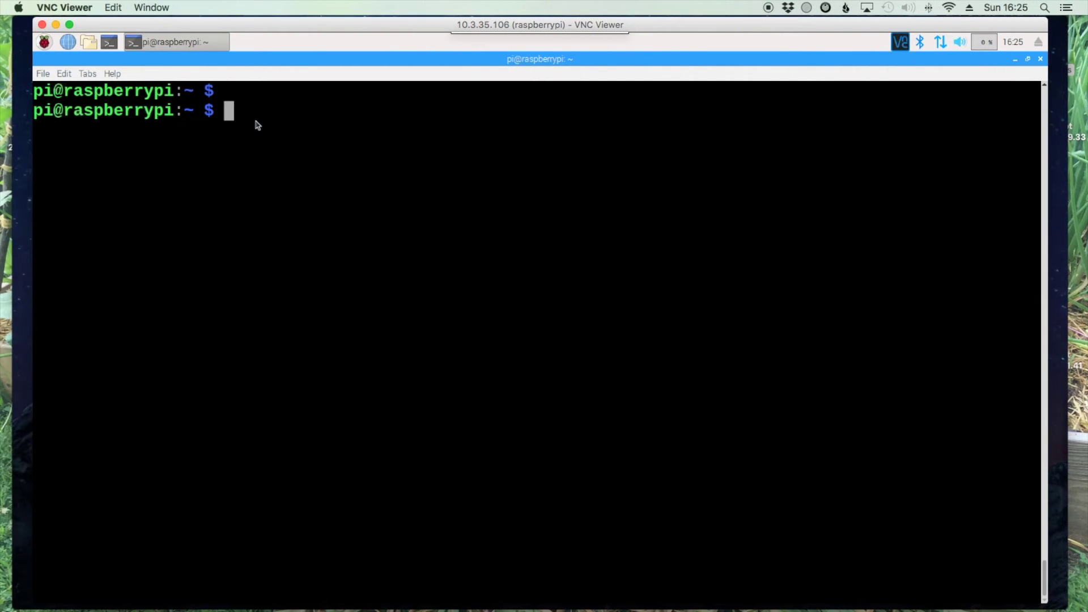
right_click(255, 118)
left_click(296, 176)
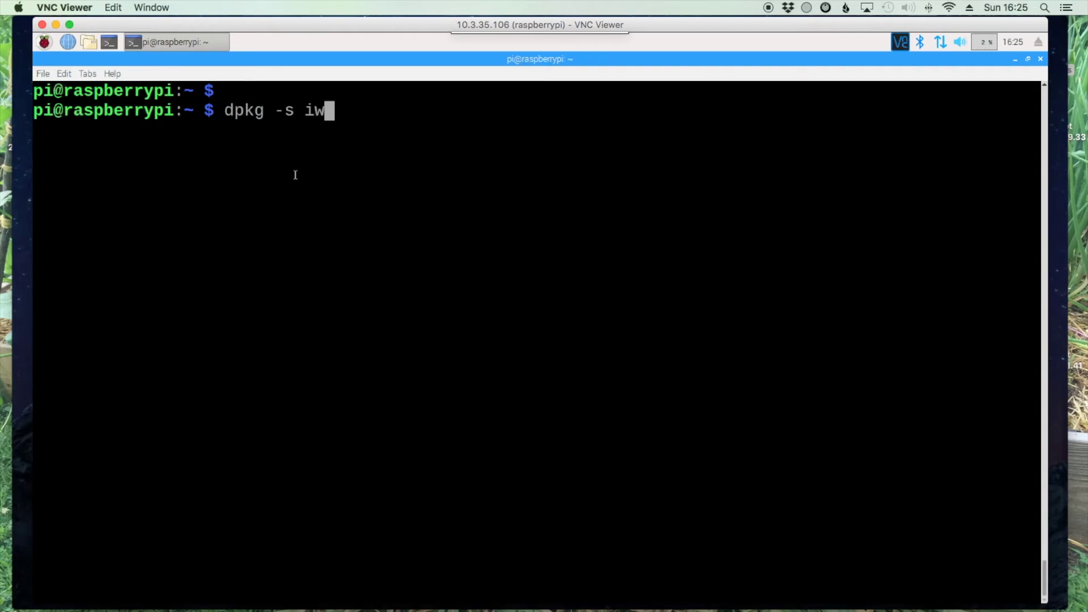
key("Return")
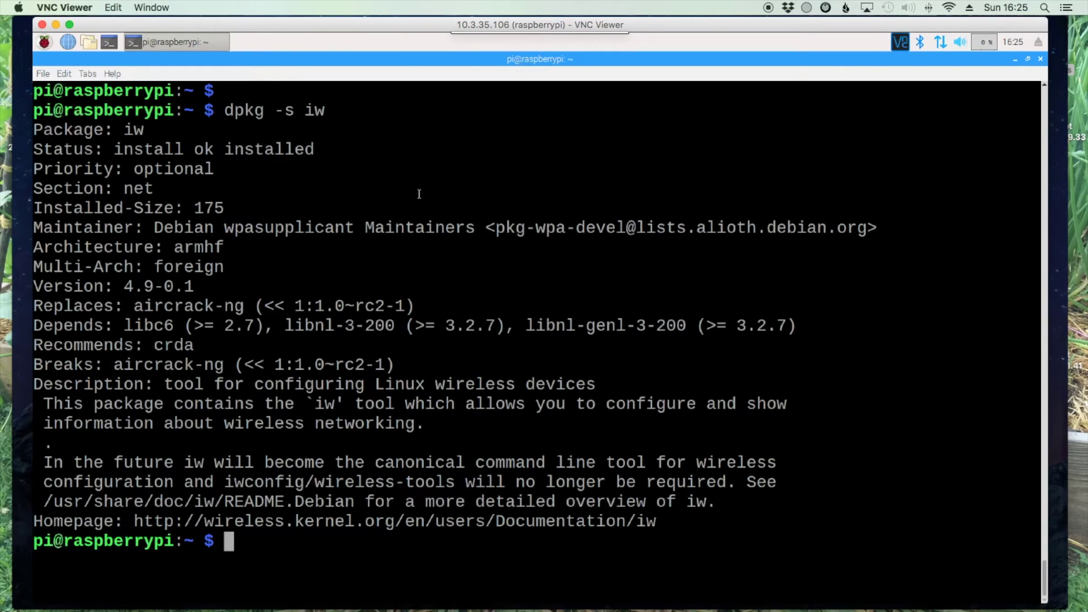
Step: Clear the Pi terminal and return to the tutorial page
type("clear")
key("Return")
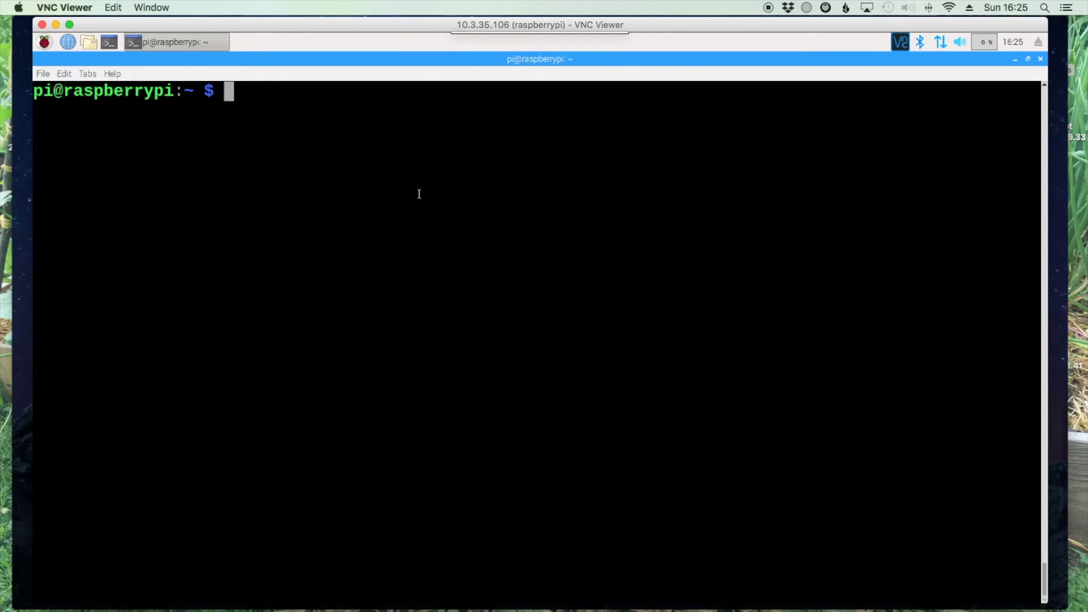
key("super+Tab")
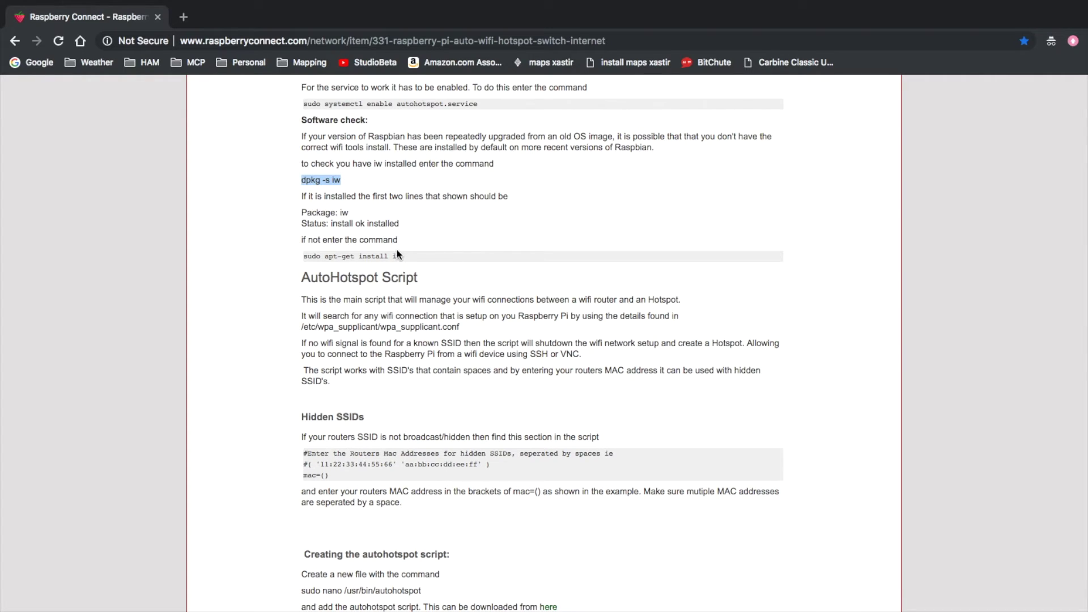
Step: Copy the link address of the guide's autohotspot.txt download 'here' link
scroll(521, 268, "down", 3)
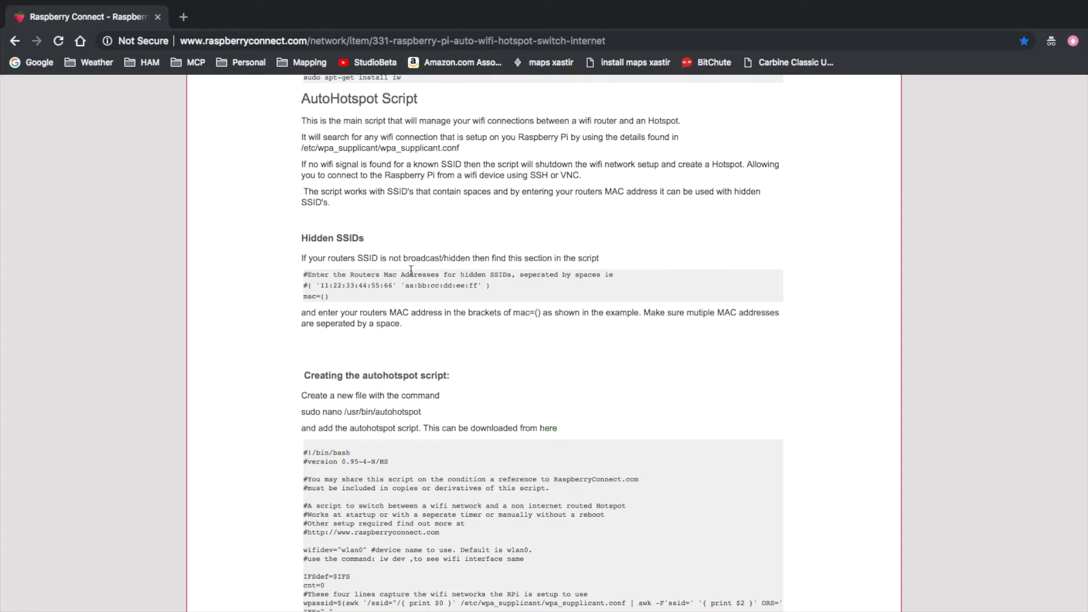
scroll(489, 188, "down", 5)
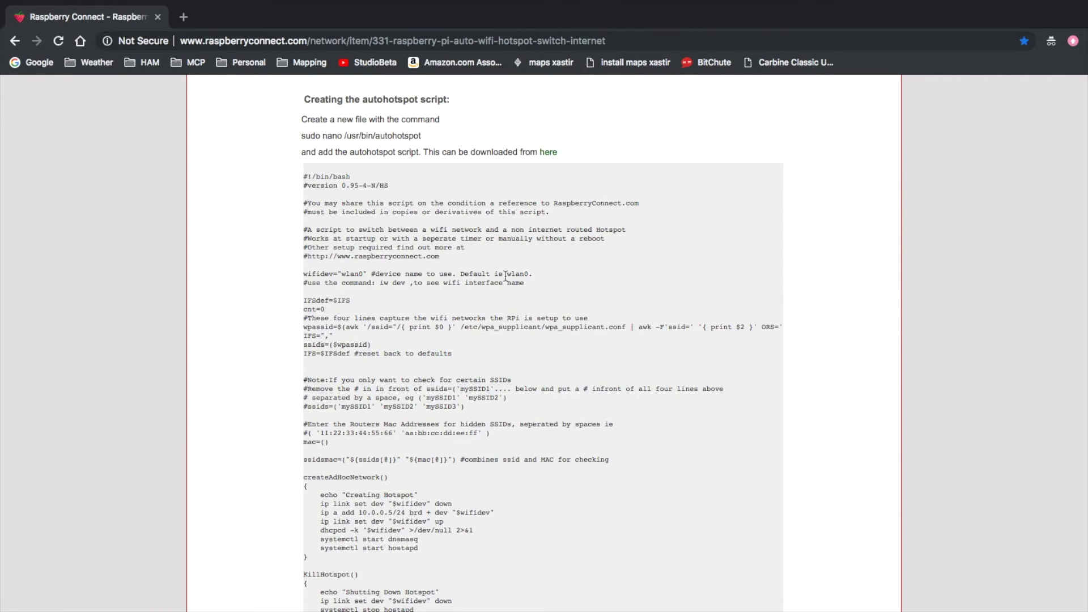
scroll(505, 276, "down", 20)
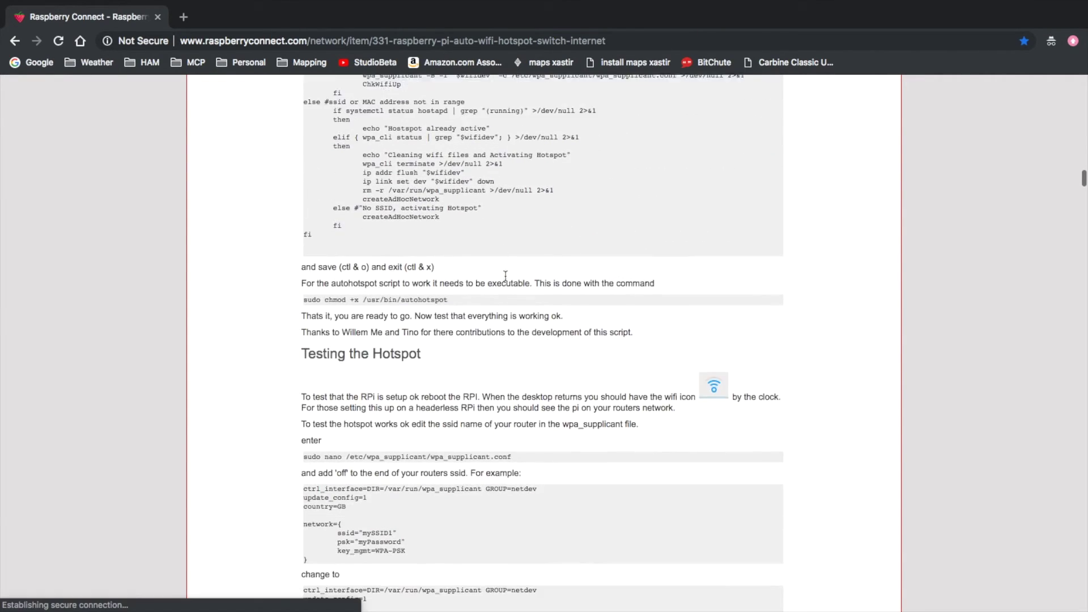
scroll(506, 276, "up", 15)
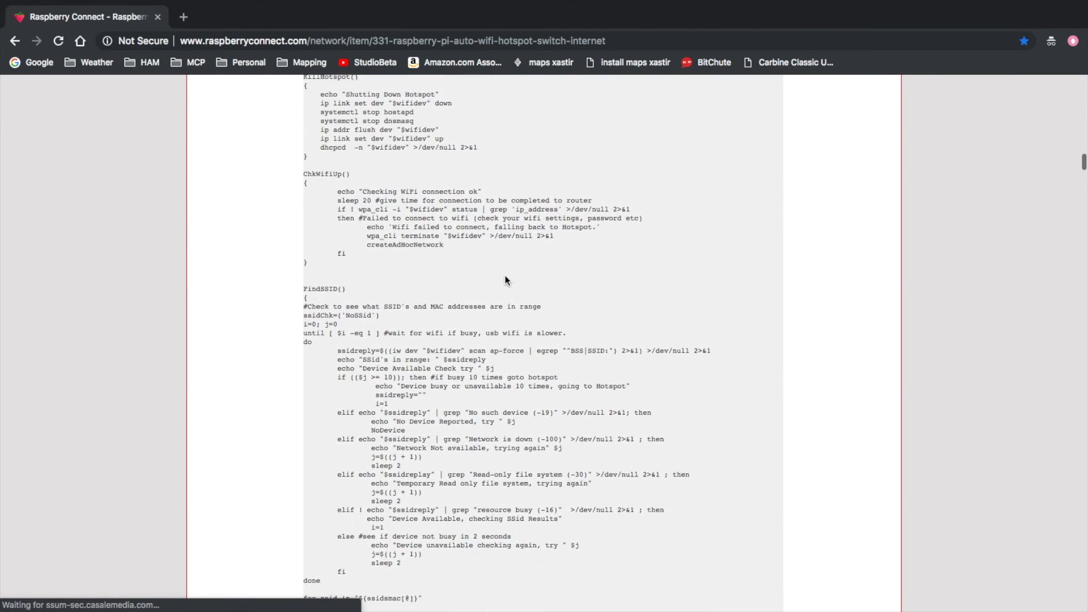
scroll(504, 275, "up", 10)
scroll(505, 276, "down", 1)
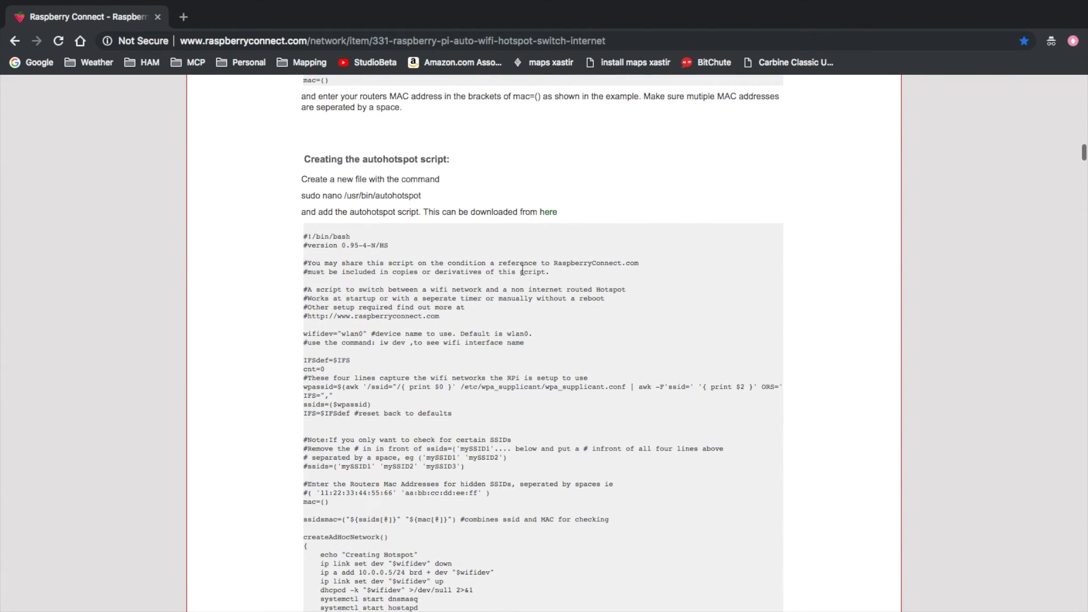
right_click(547, 216)
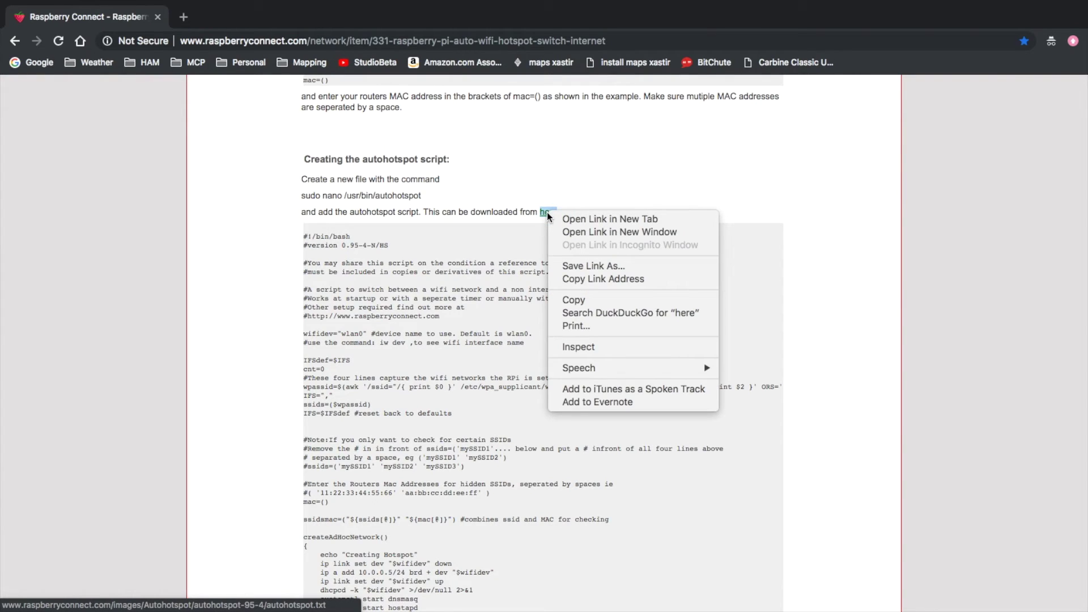
left_click(579, 278)
key("super+Tab")
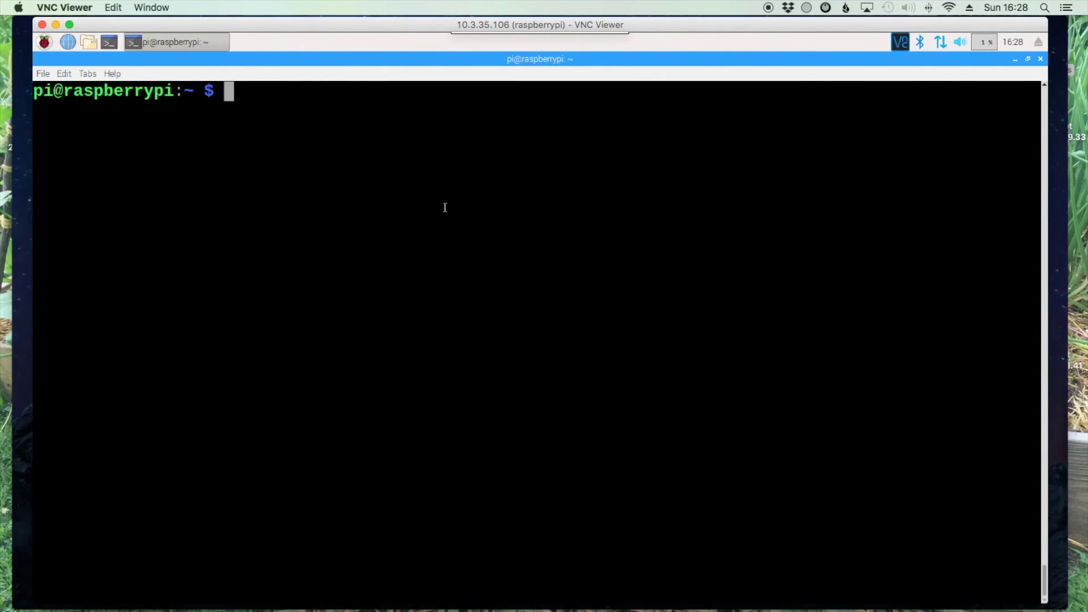
Step: Run wget with the pasted script URL, then ls to see autohotspot.txt in the home folder
type("wget")
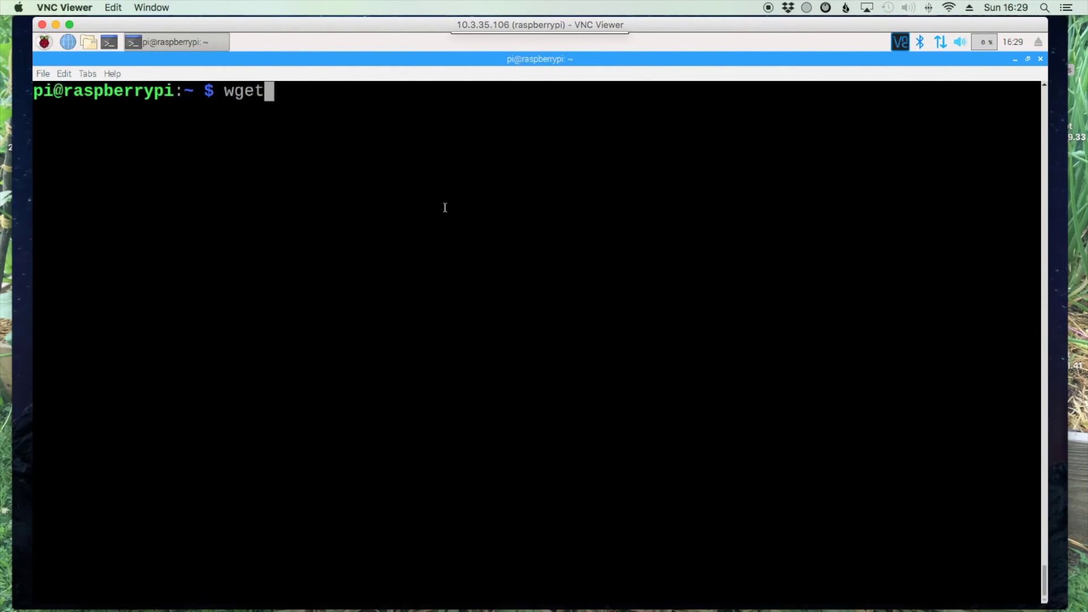
right_click(445, 208)
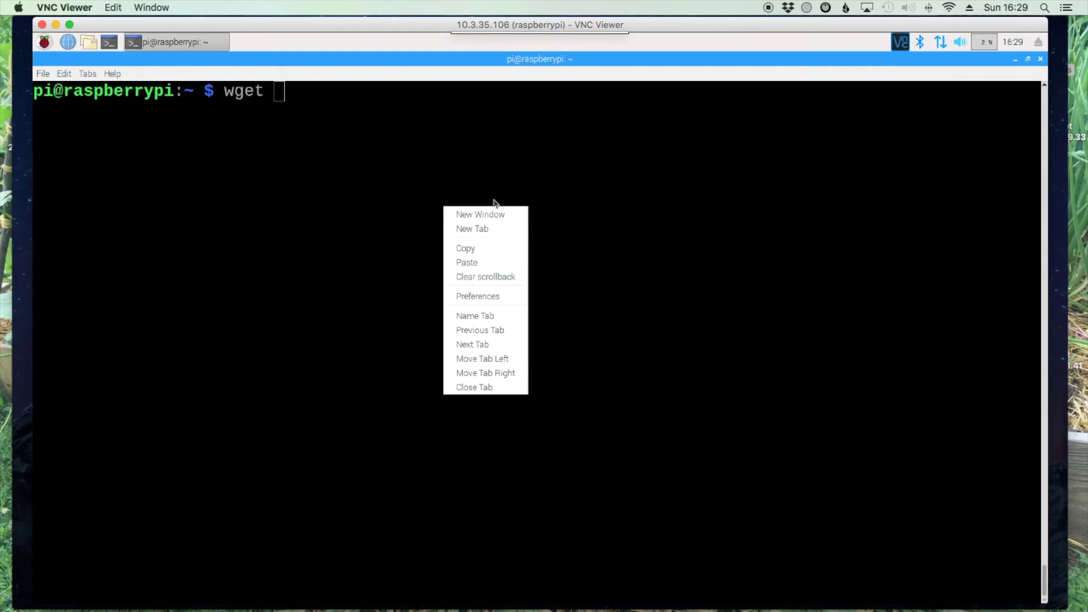
left_click(489, 261)
key("Return")
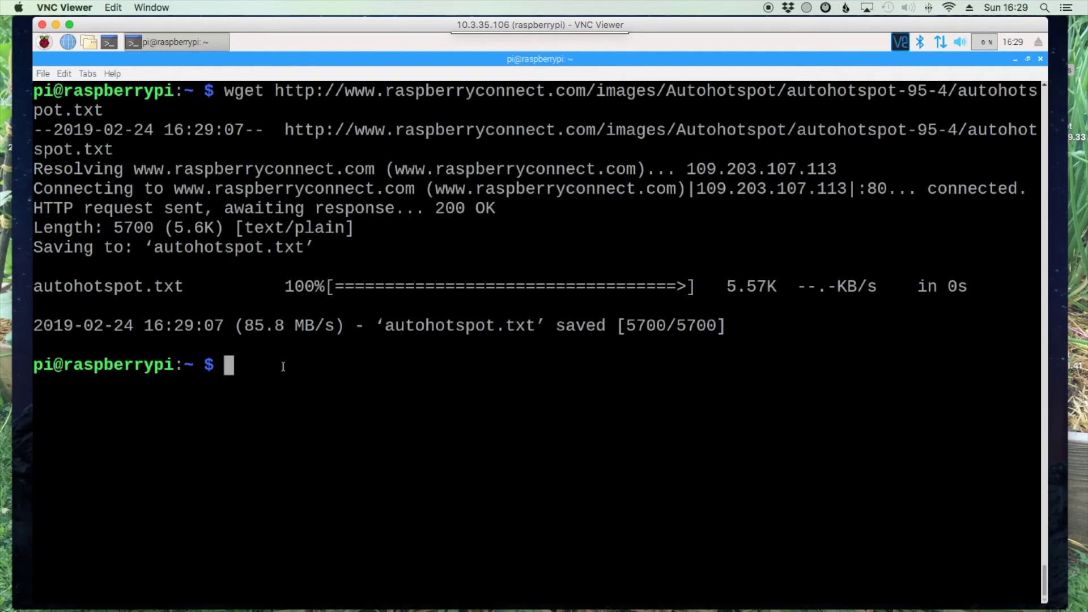
type("ls")
key("Return")
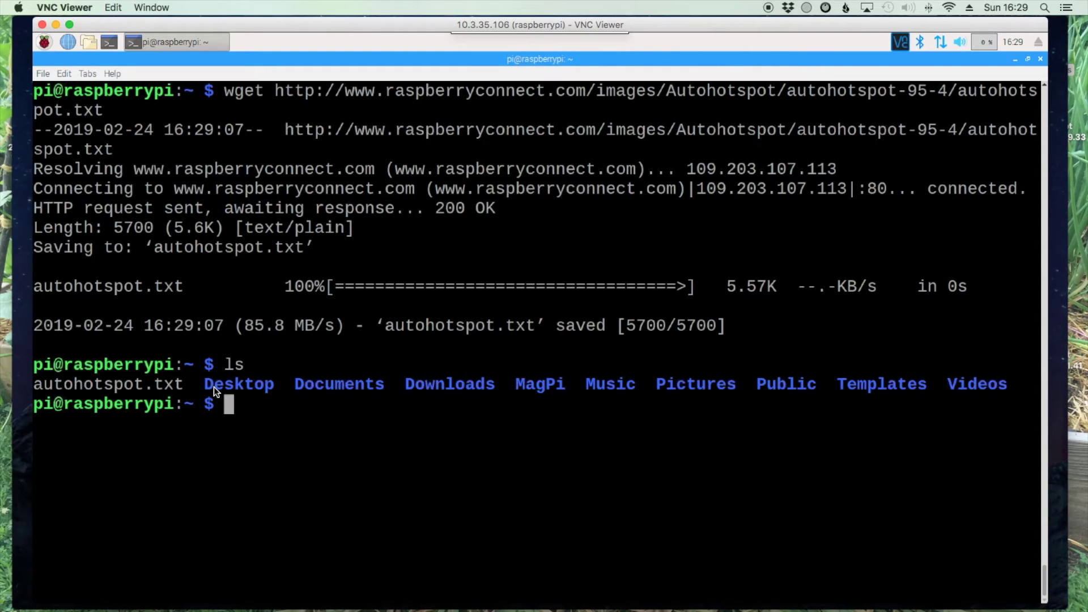
Step: Rename autohotspot.txt to autohotspot with mv and confirm it with ls
type("mv auto")
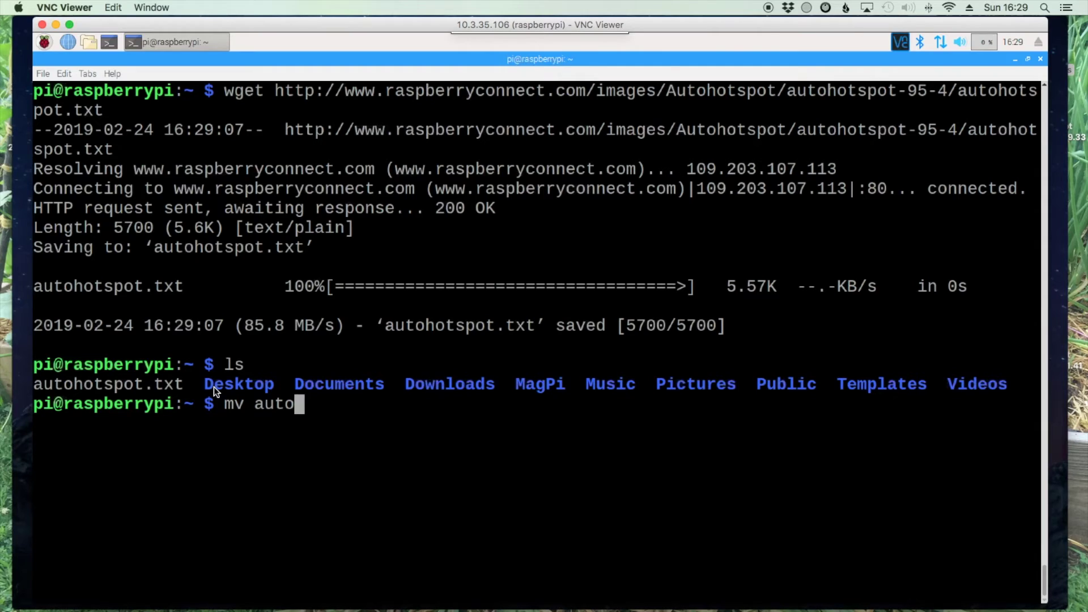
key("Tab")
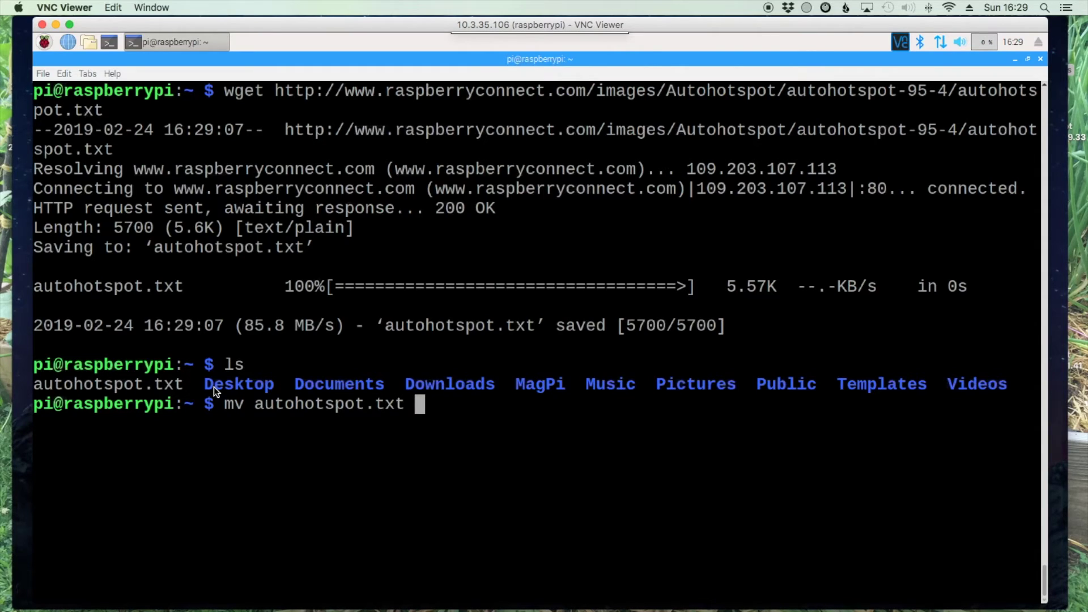
type("autohot")
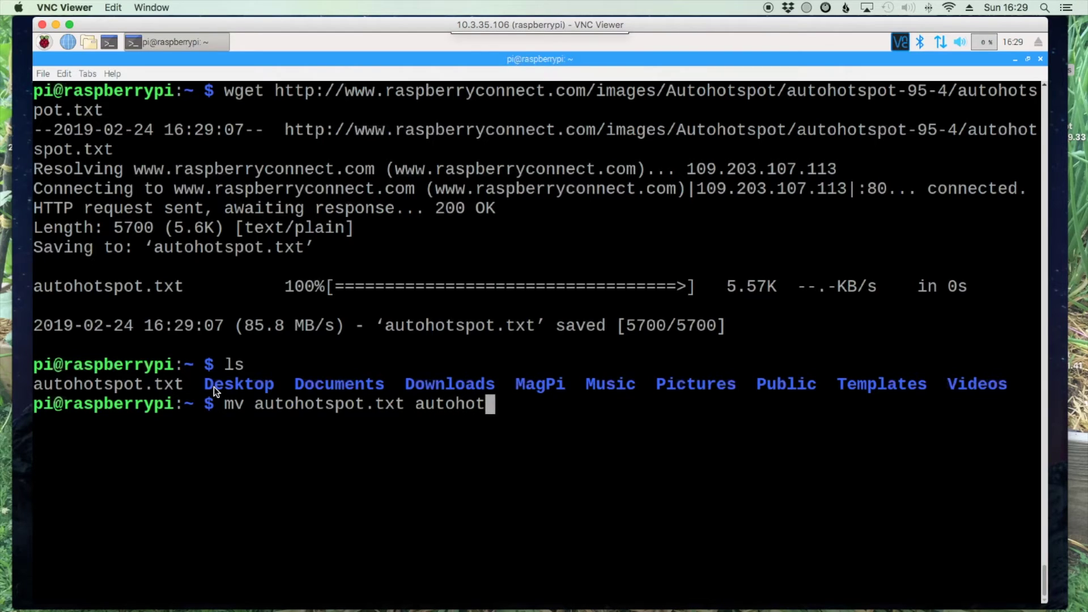
type("spot")
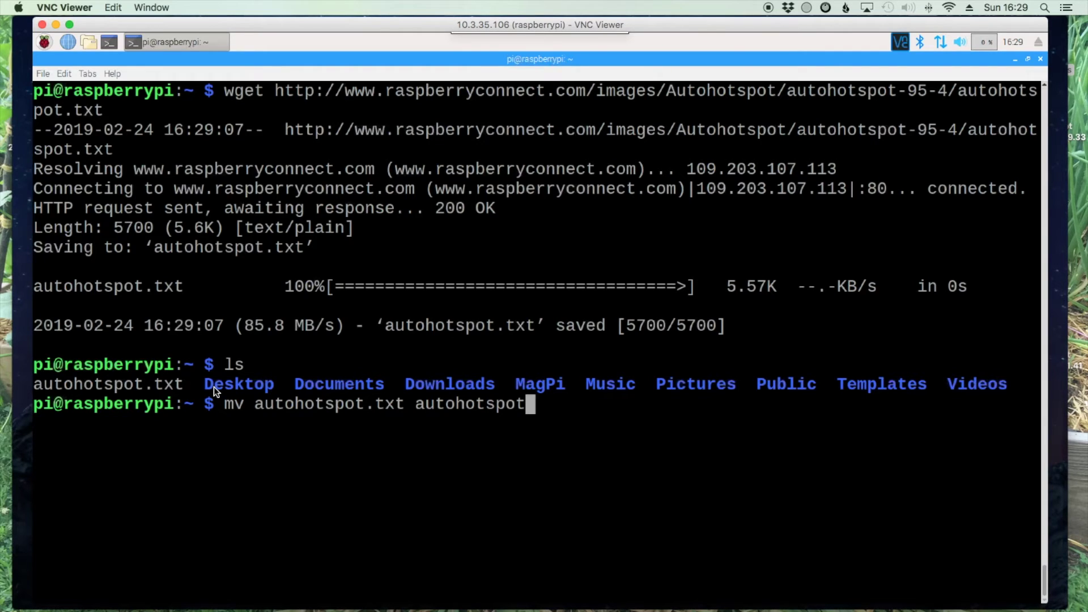
key("Return")
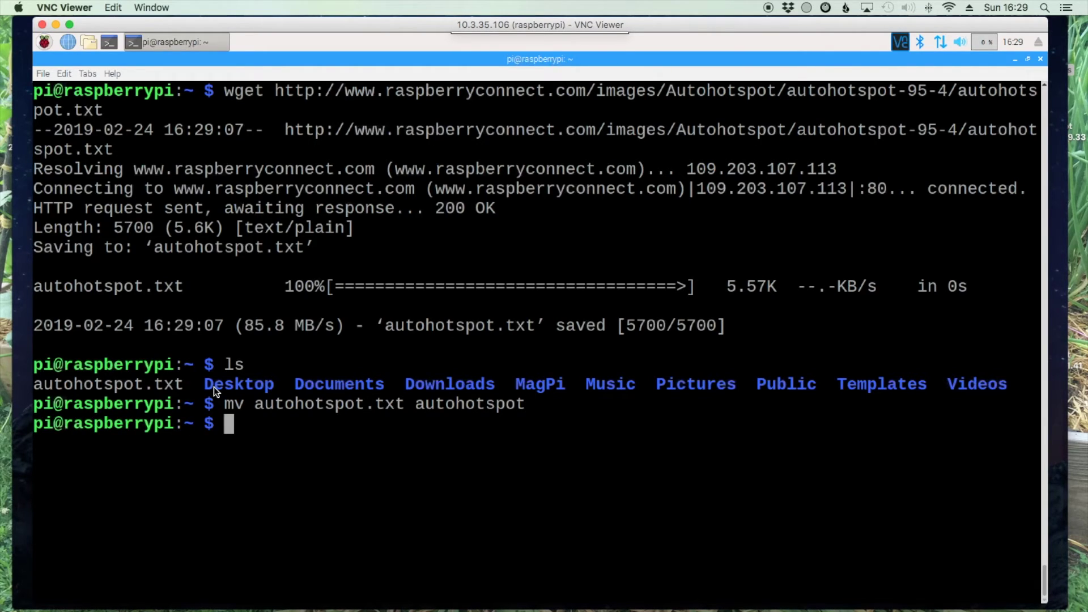
type("ls")
key("Return")
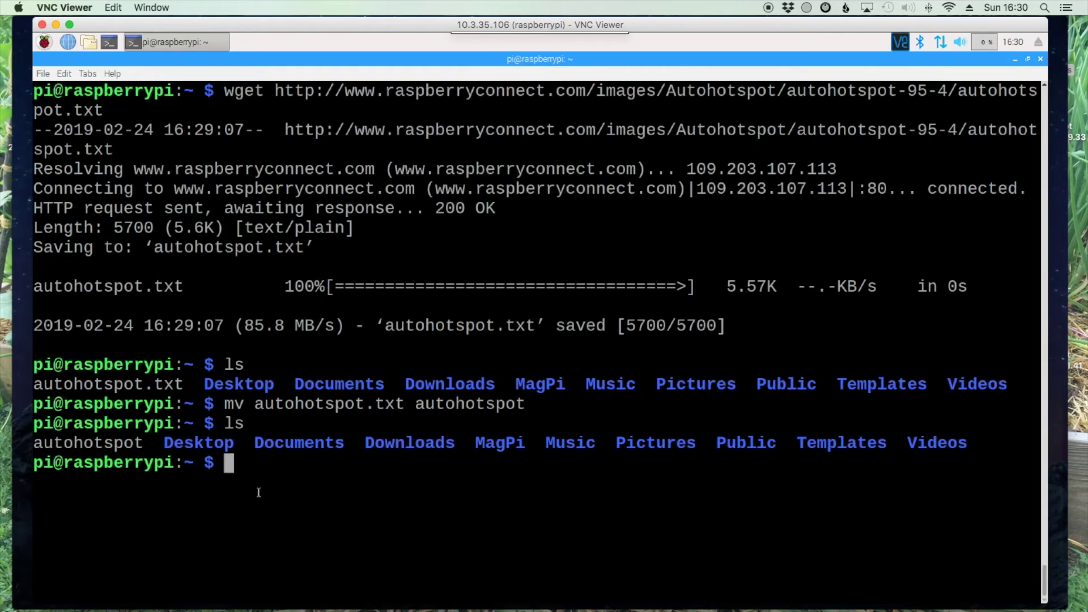
Step: Move autohotspot into /usr/bin with 'sudo mv' and confirm it left the home folder
type("sudo ")
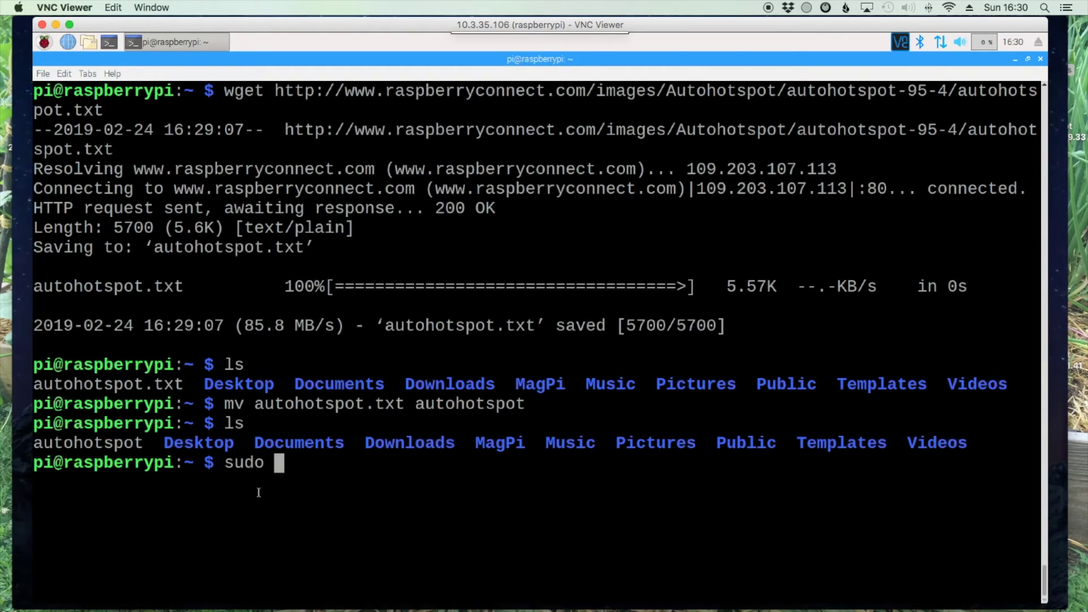
type("mv aut")
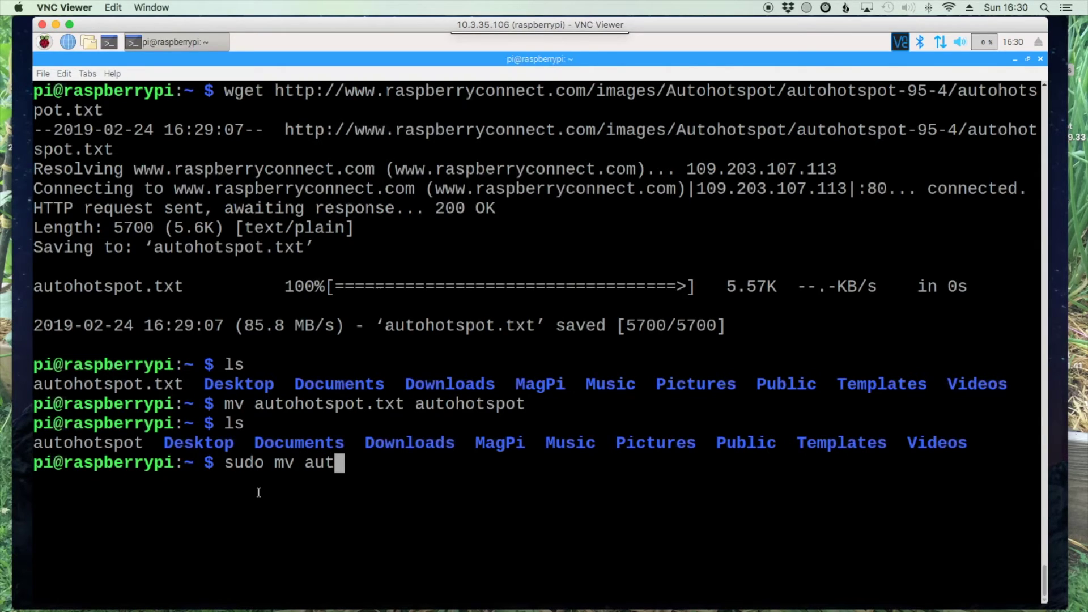
key("Tab")
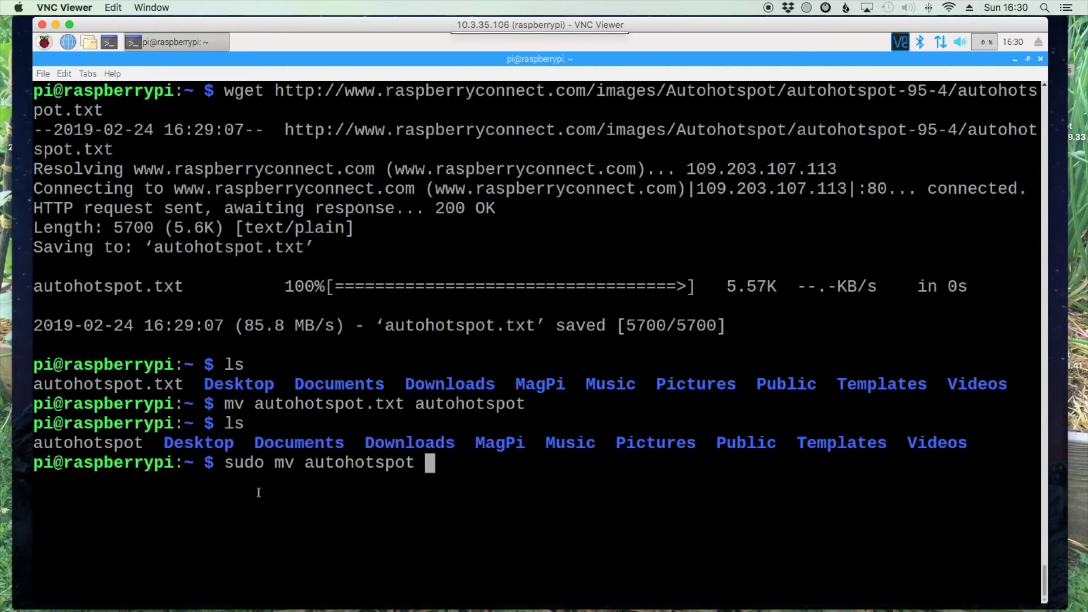
type("/ur")
key("BackSpace")
type("s")
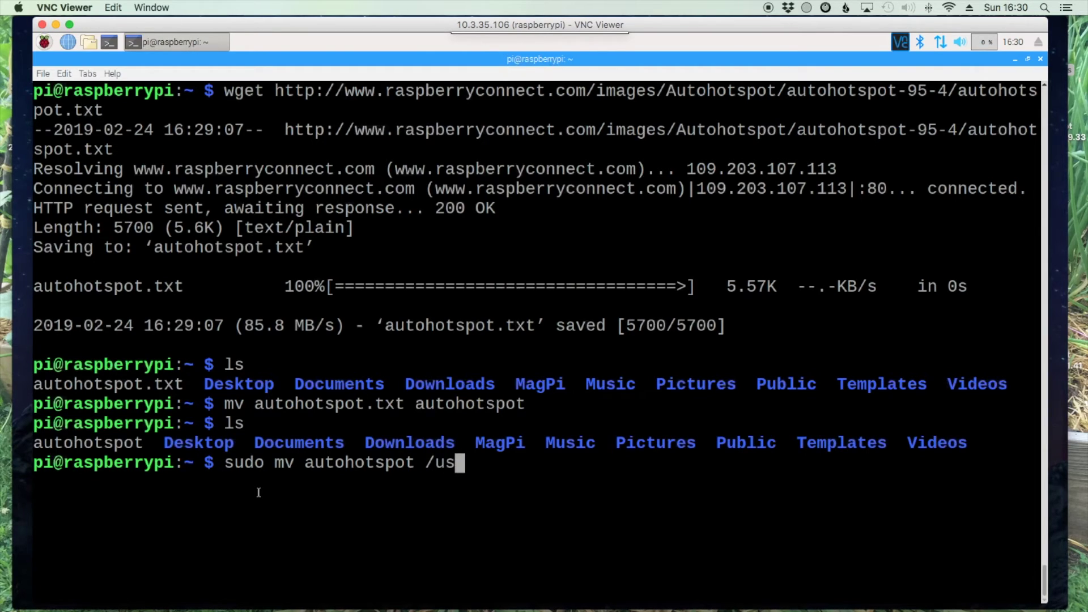
type("r/bin")
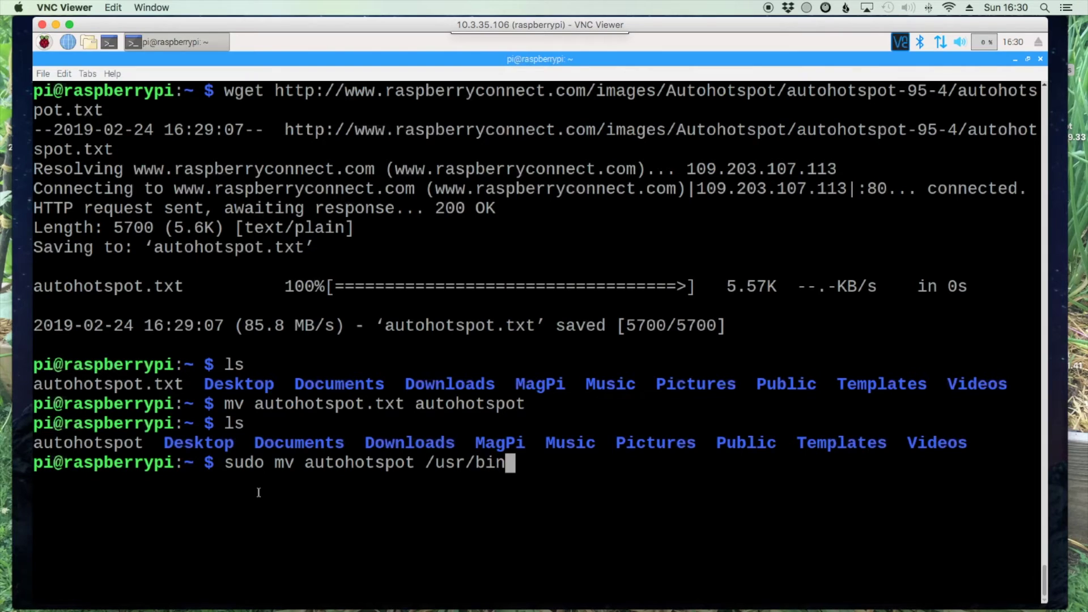
type("/")
key("Return")
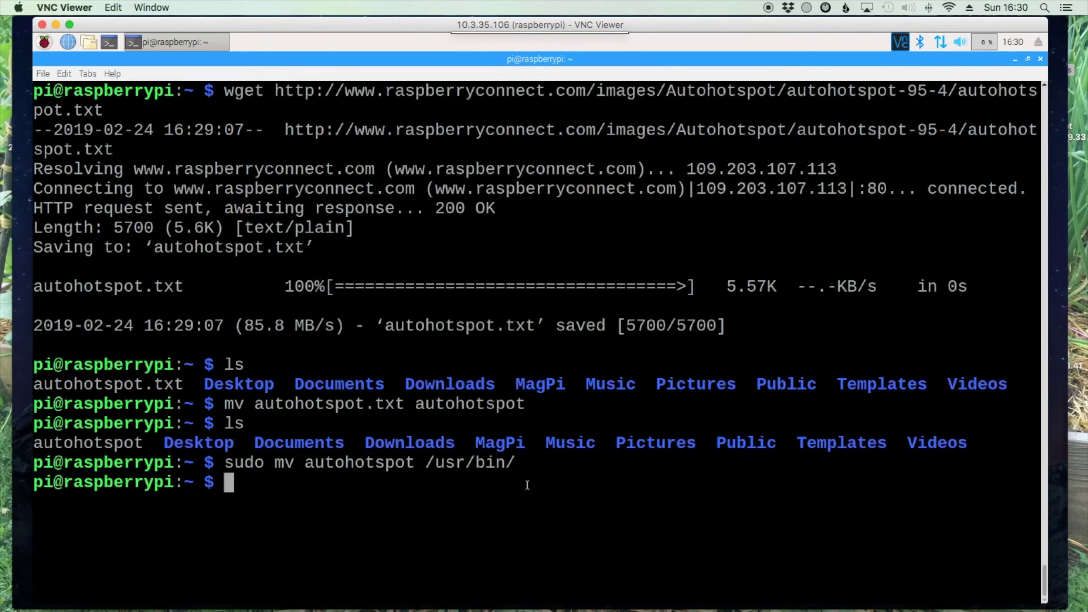
type("ls")
key("Return")
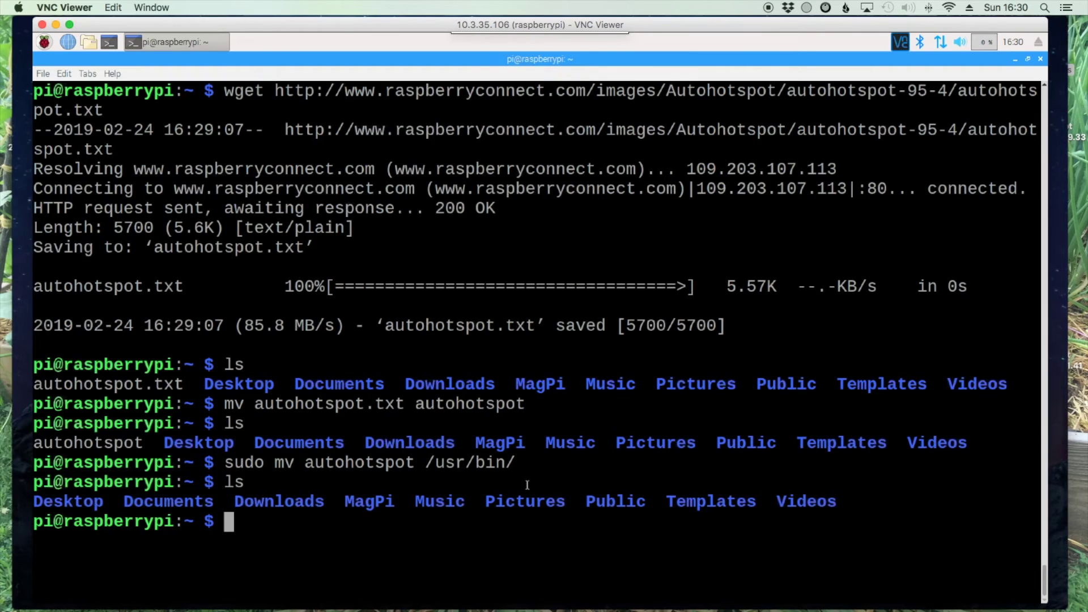
type("cd /usr/bin")
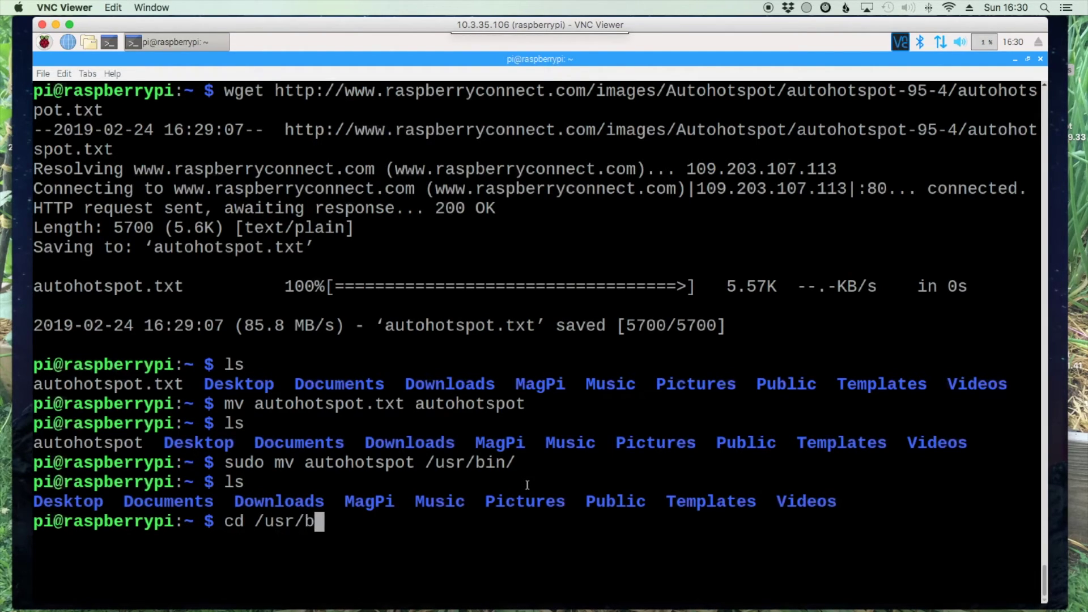
Step: Change to /usr/bin, list it, and find the script with 'ls | grep autohotspot'
key("Return")
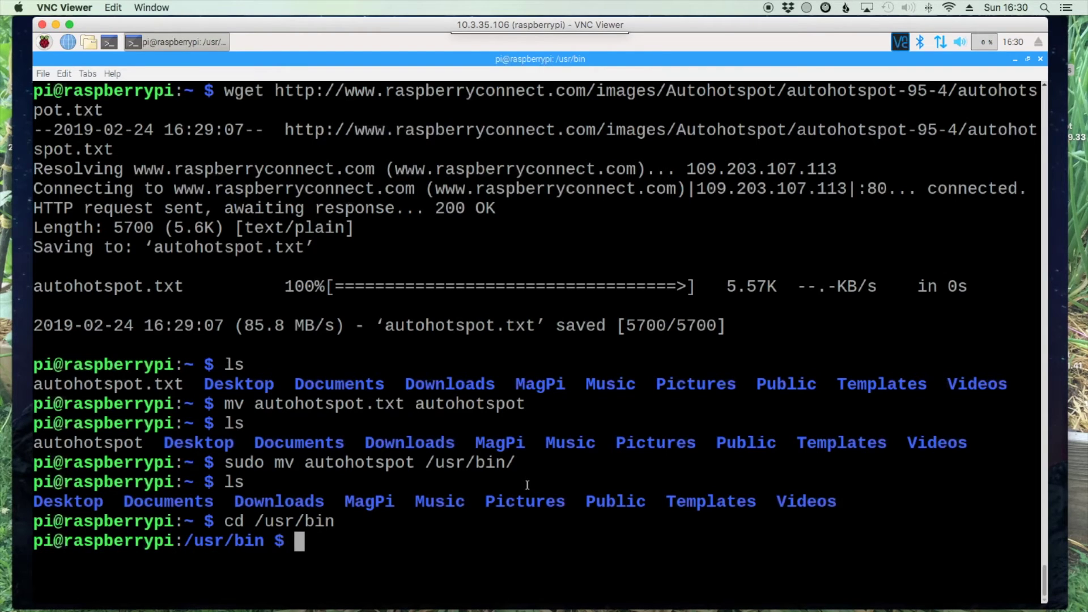
type("ls")
key("Return")
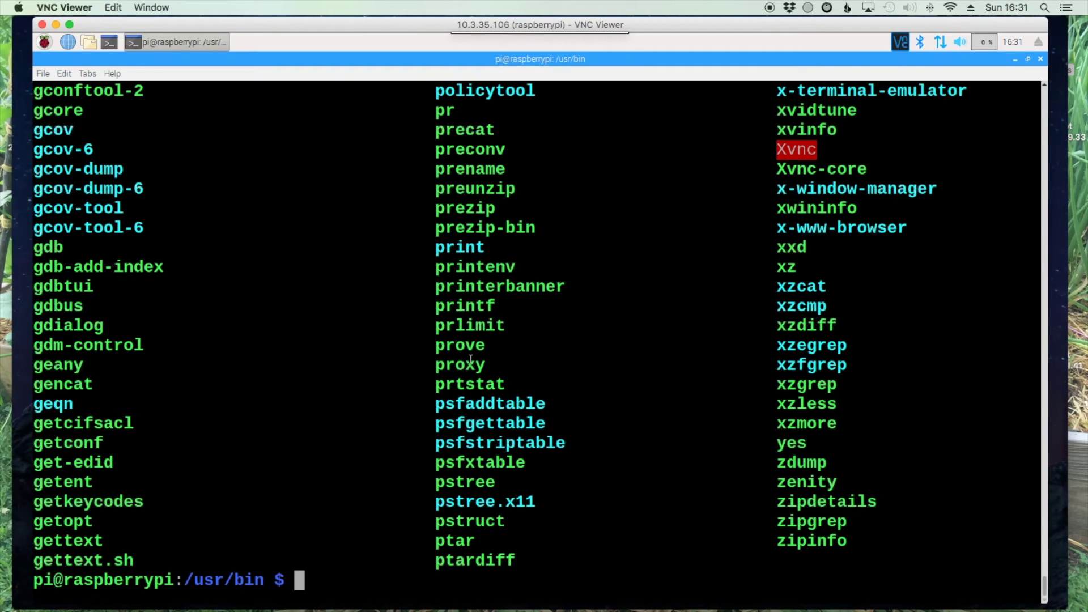
type("ls | grep autoh")
key("BackSpace")
type("spot")
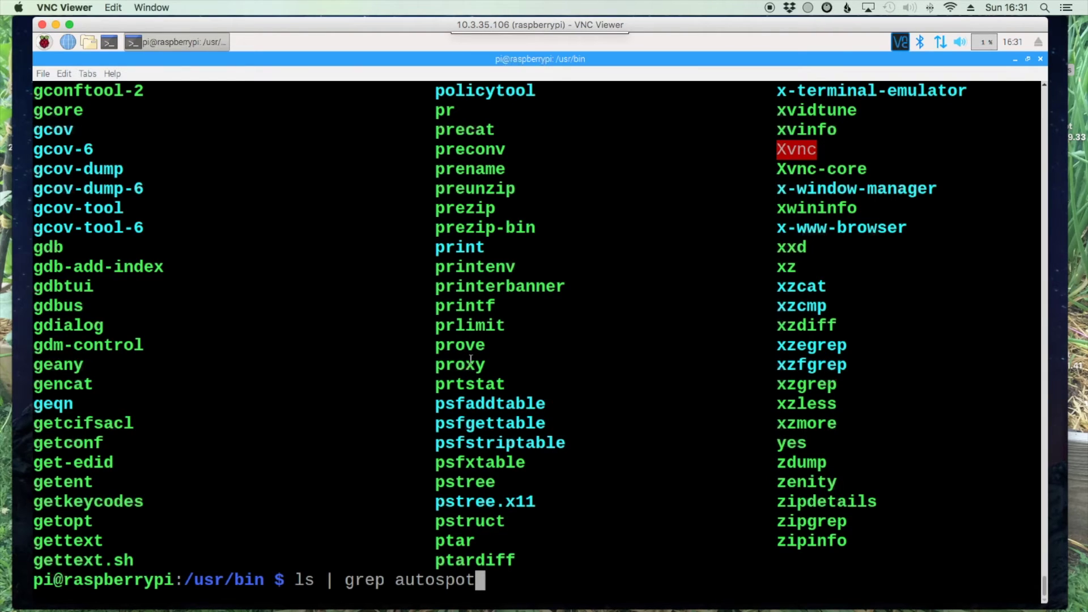
key("BackSpace")
key("BackSpace")
key("BackSpace")
key("BackSpace")
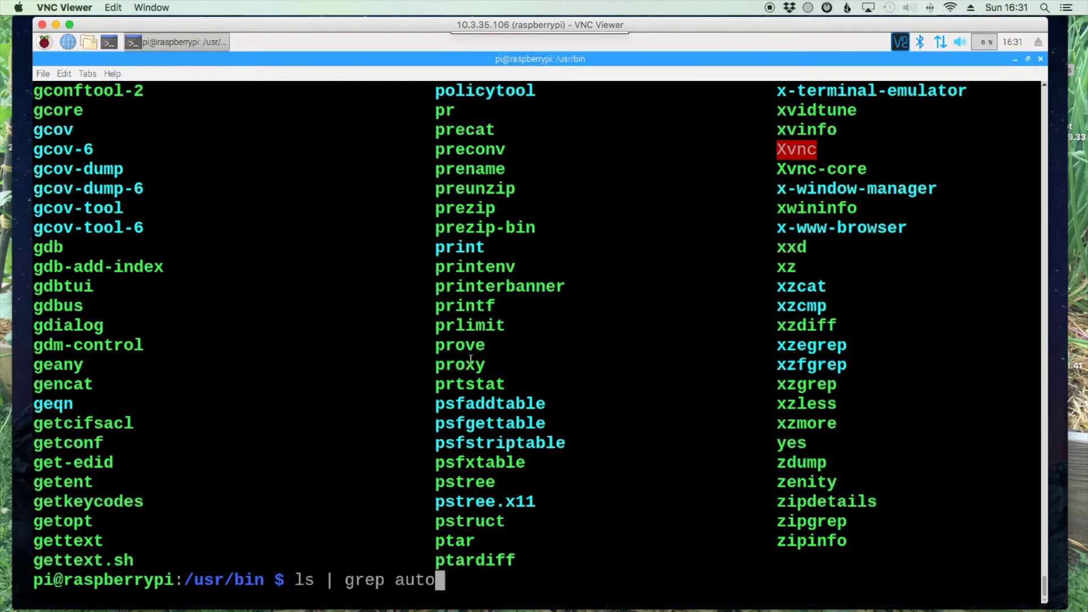
type("hotspot")
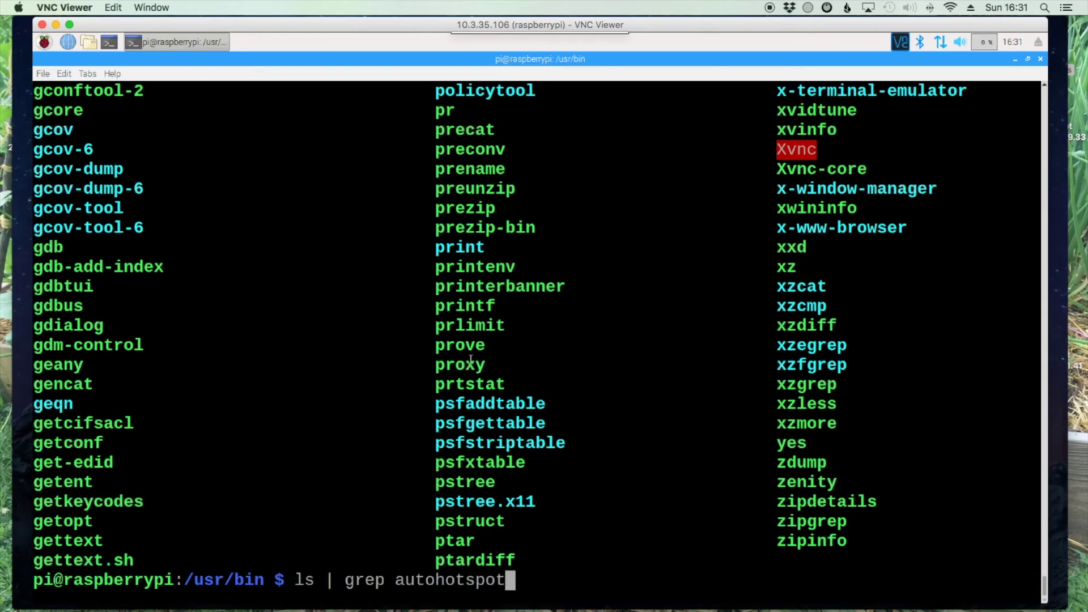
key("Return")
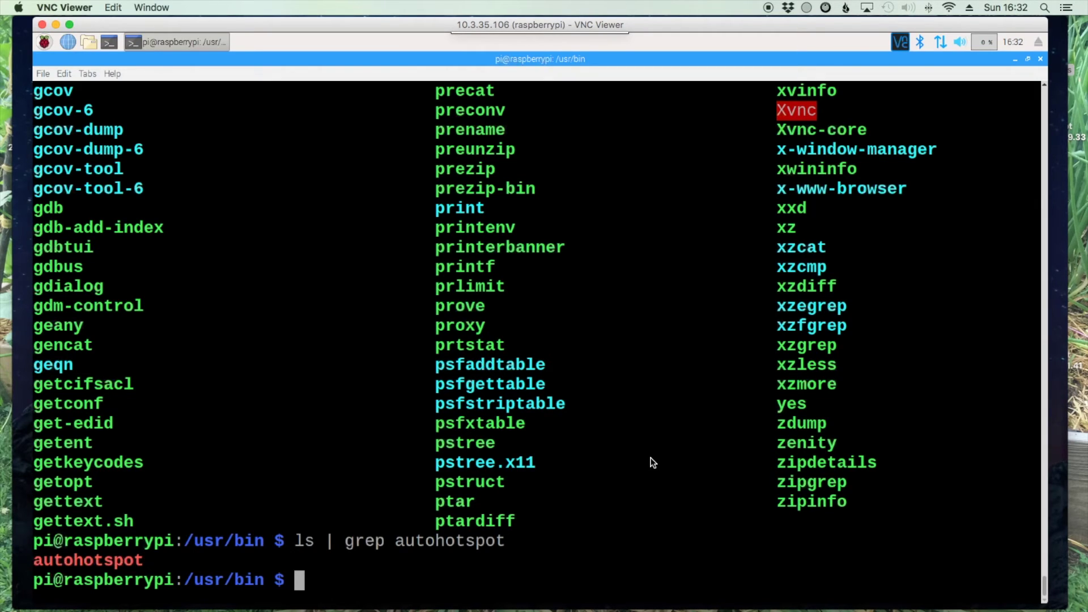
Step: Make autohotspot executable with 'sudo chmod +x autohotspot' and check its permissions
type("sudo chmod +x aut")
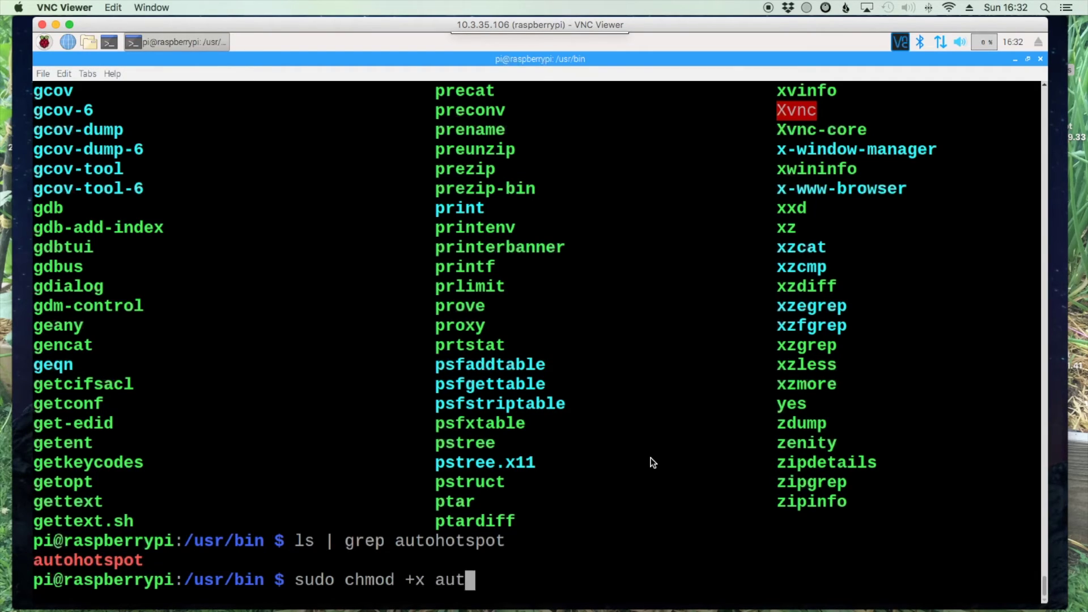
type("ohotspot")
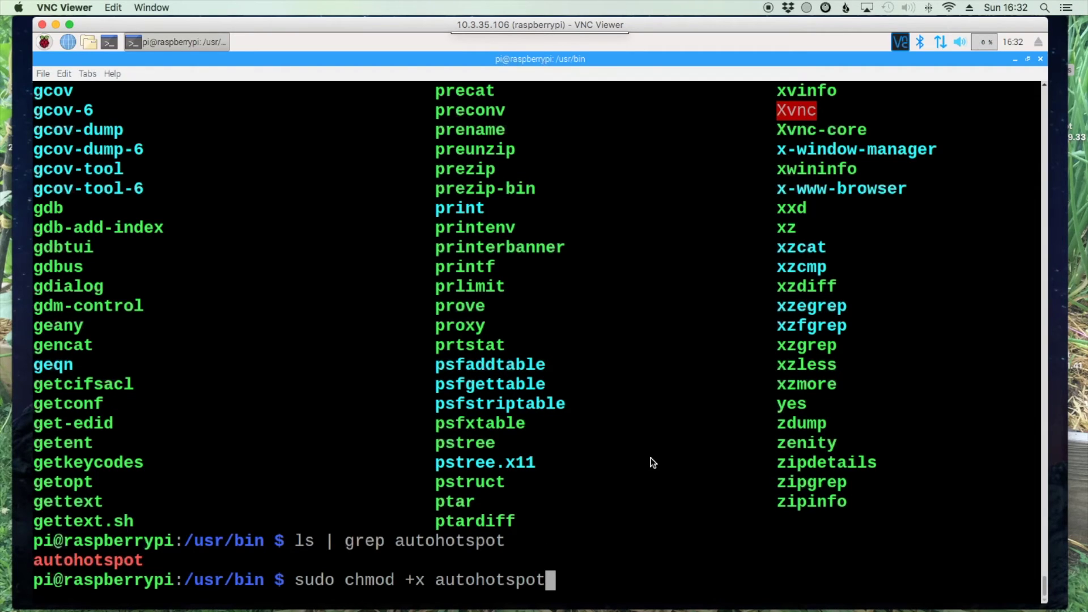
key("Return")
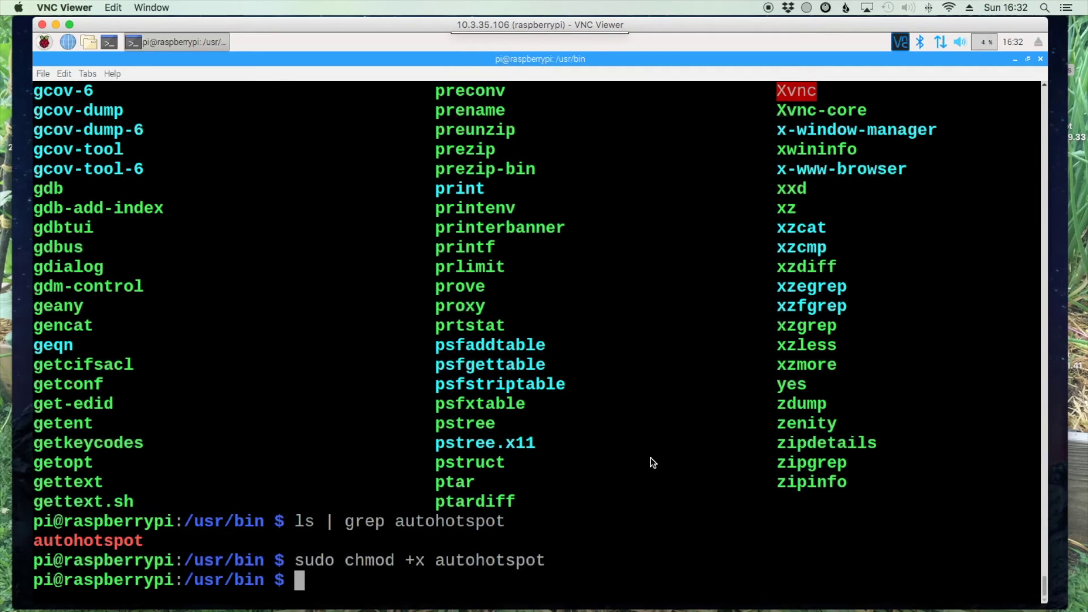
key("Up")
key("Up")
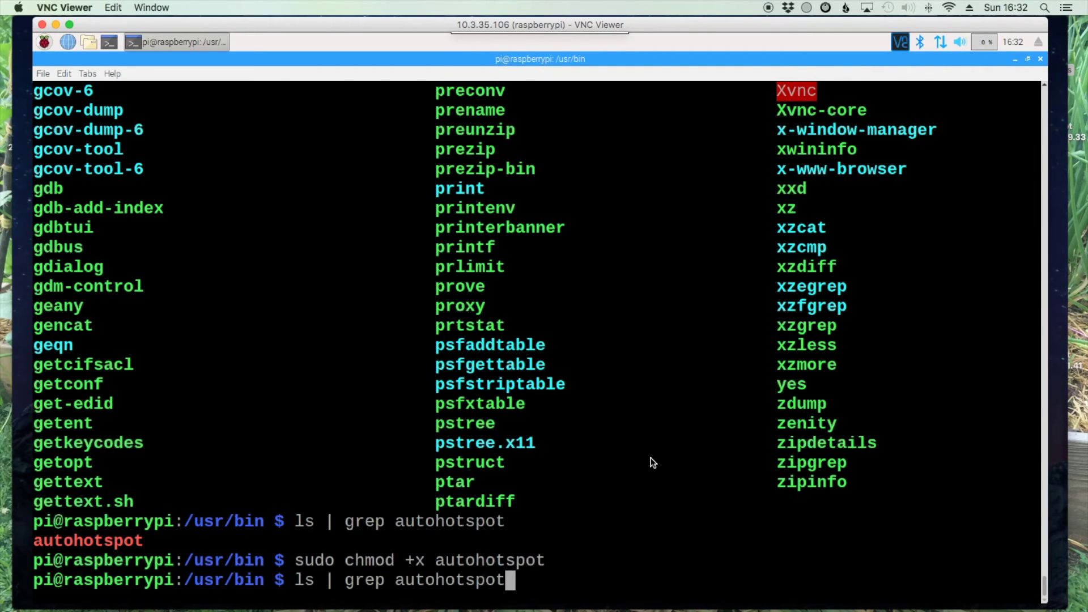
key("Return")
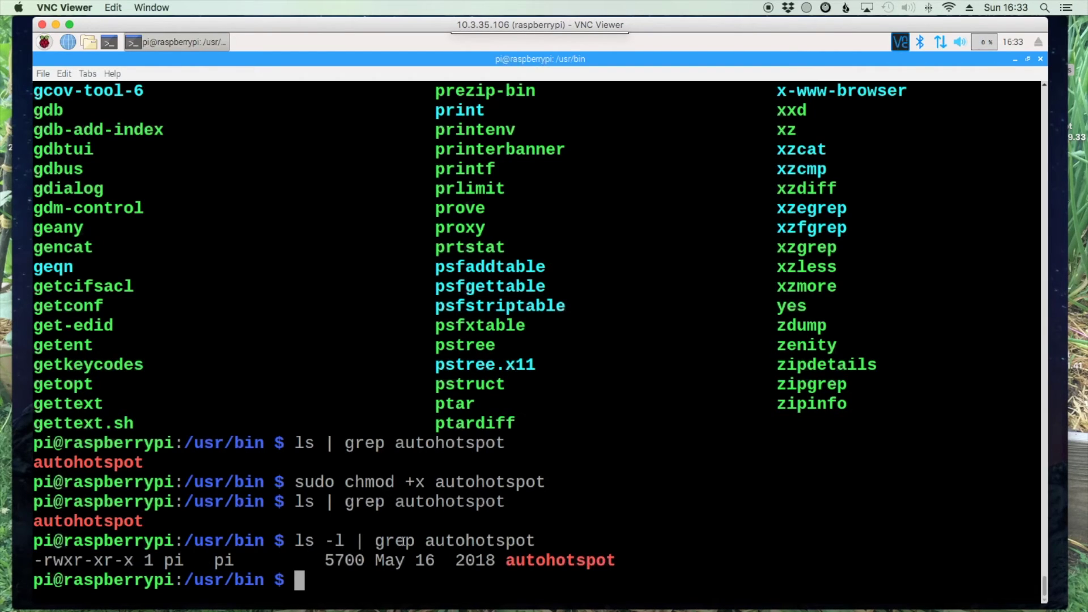
Step: Set autohotspot's owner to root:root with 'sudo chown' and verify it in a detailed listing
type("sudo chown")
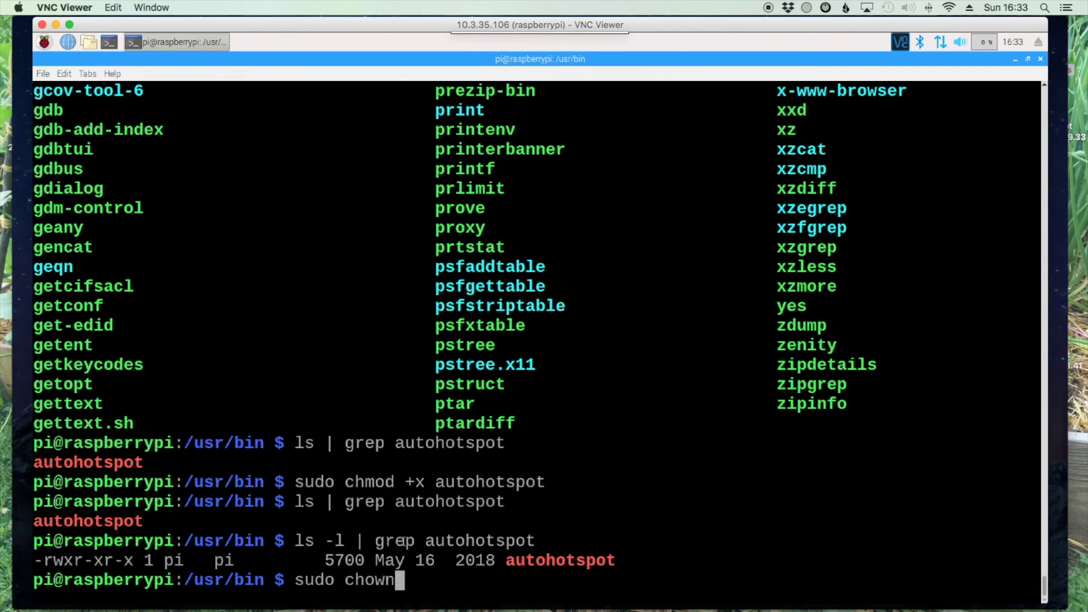
type("root:")
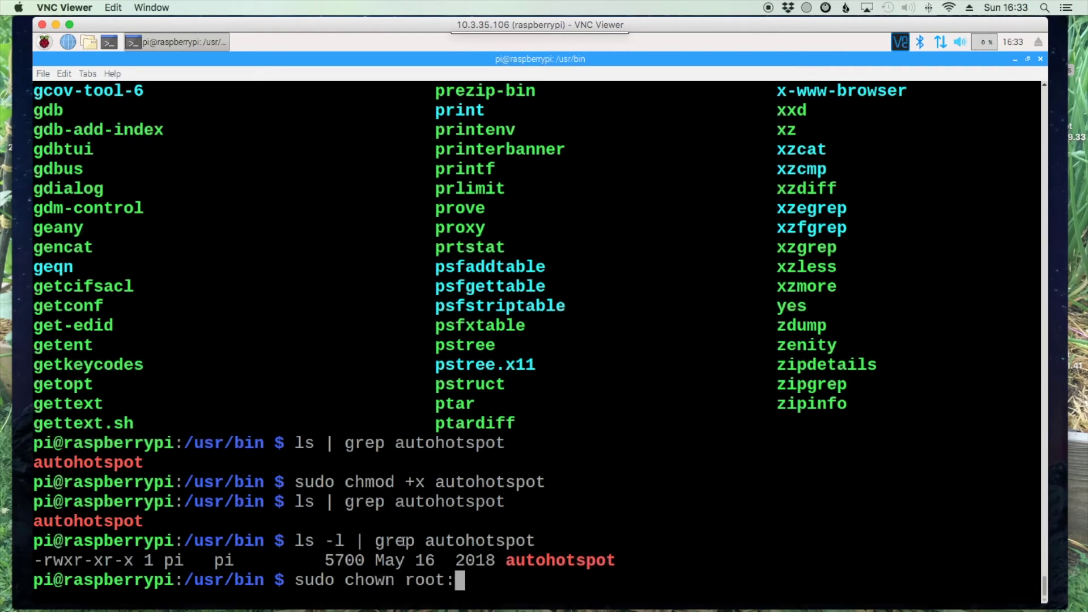
type("toor")
key("BackSpace")
key("BackSpace")
key("BackSpace")
key("BackSpace")
type("too")
key("BackSpace")
key("BackSpace")
key("BackSpace")
type("root")
type(" audo")
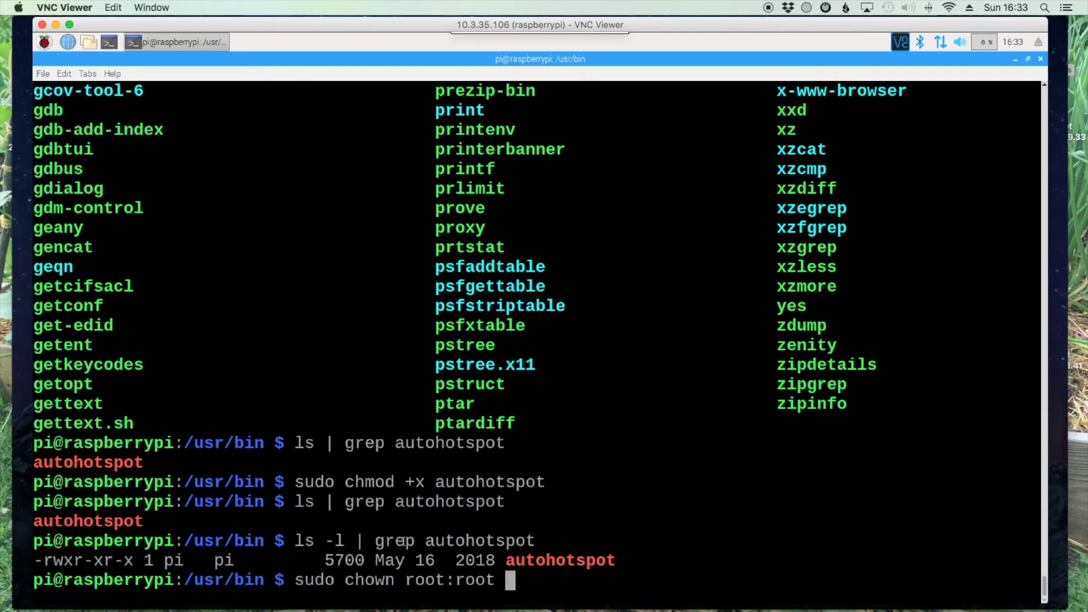
key("BackSpace")
key("BackSpace")
type("tohto")
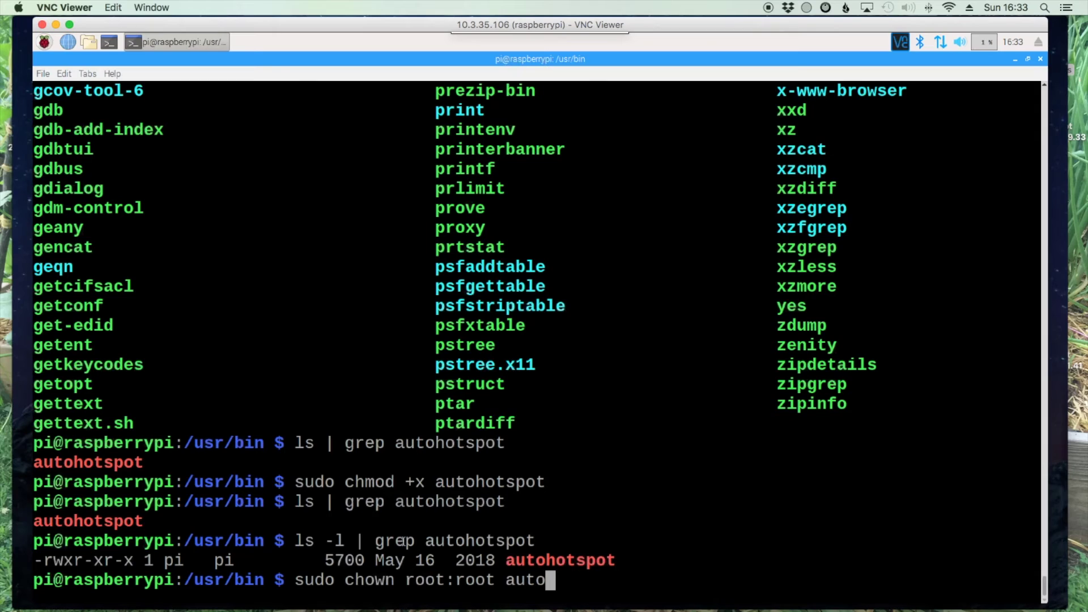
key("BackSpace")
key("BackSpace")
type("otspot")
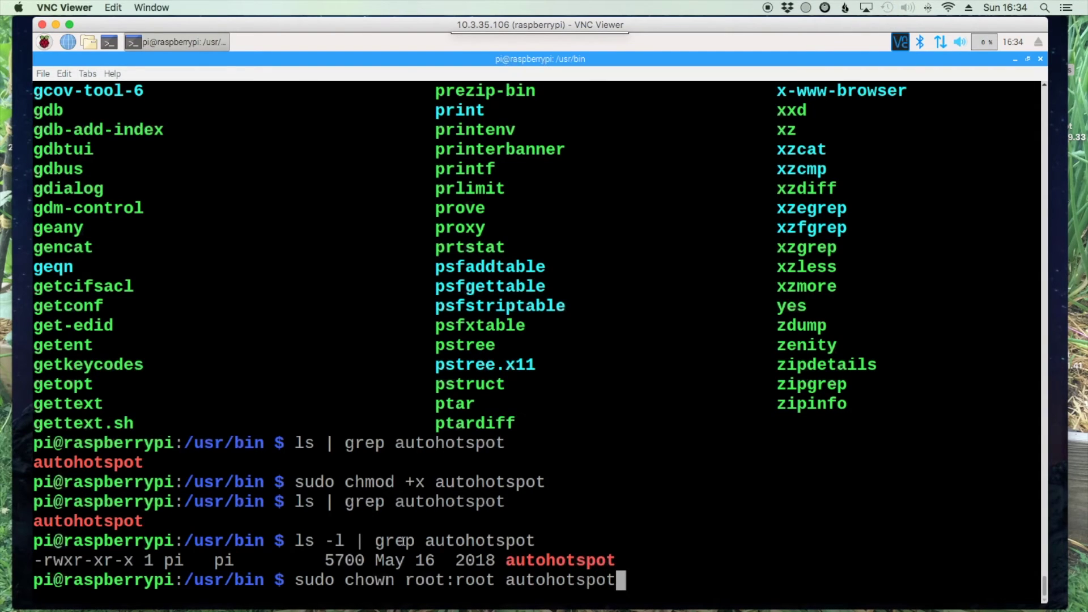
key("Return")
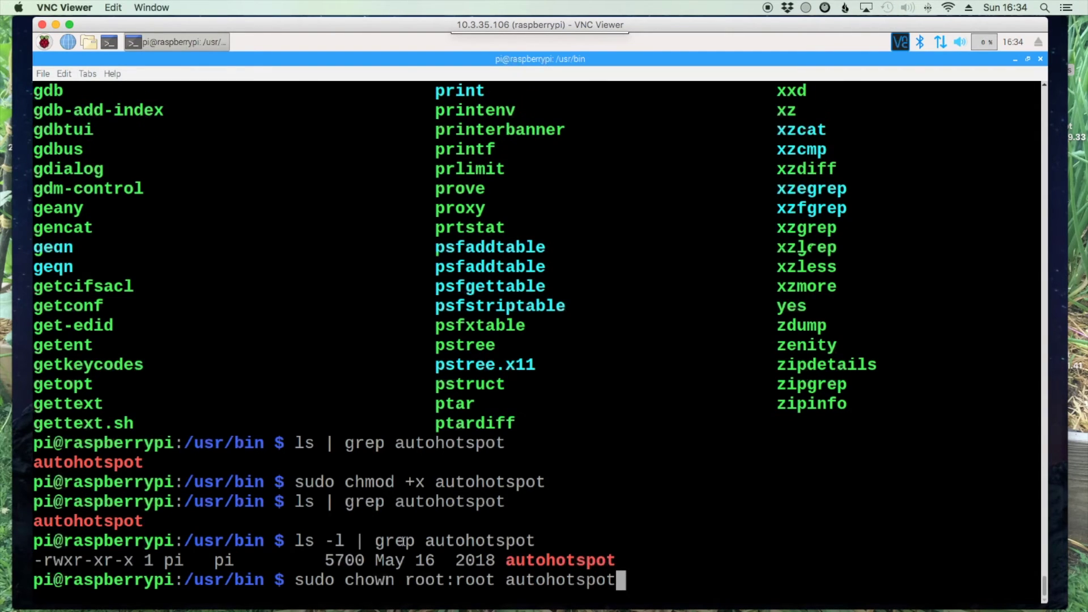
key("Up")
key("Up")
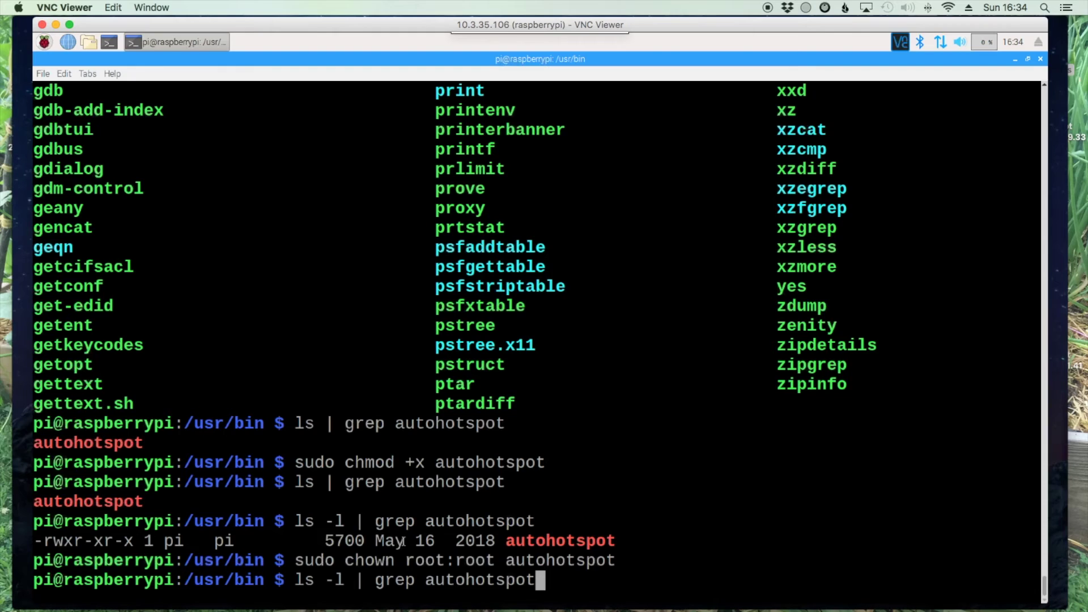
key("Return")
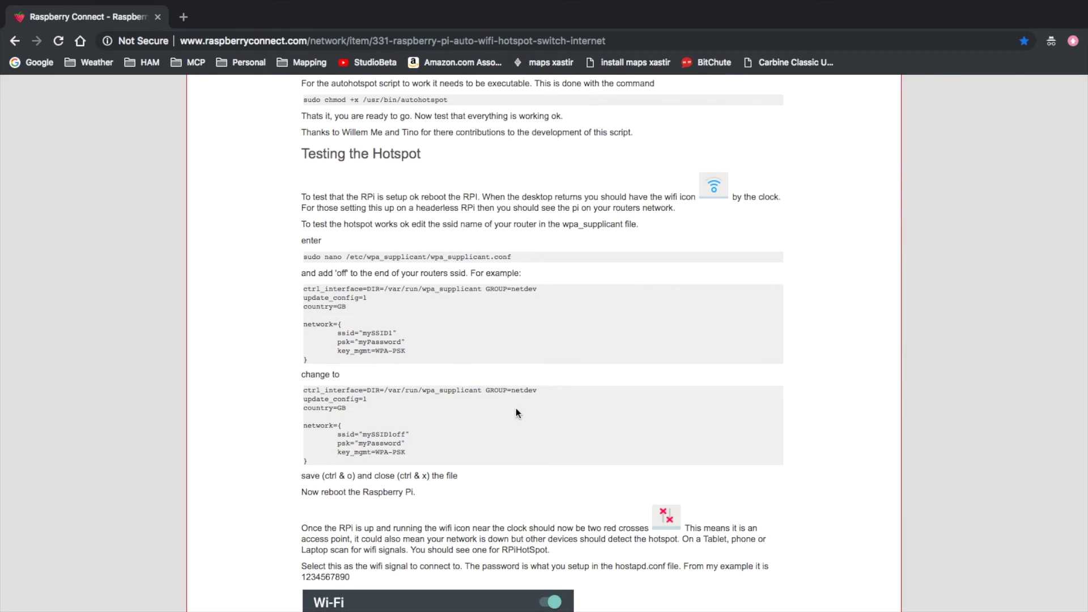
scroll(516, 409, "down", 2)
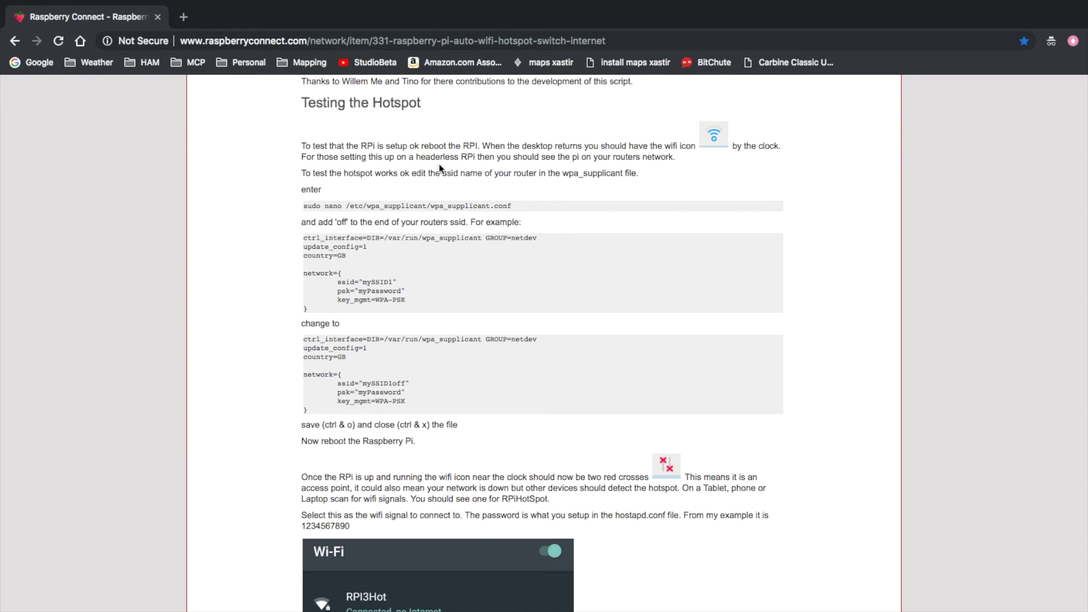
Step: Reboot the Raspberry Pi with 'sudo reboot' from its terminal
key("ctrl+Left")
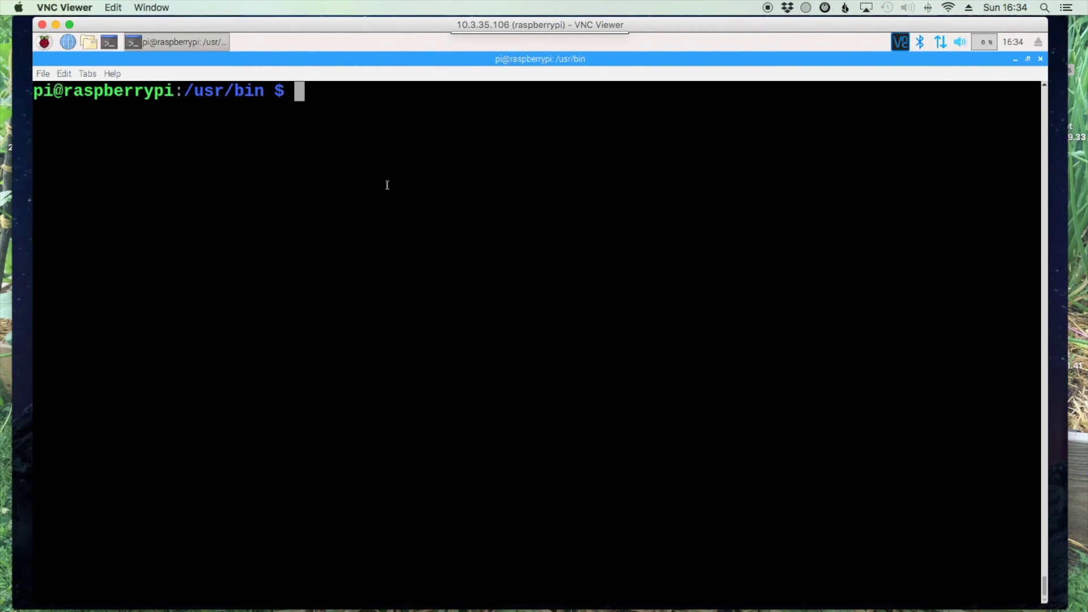
type("sudo reboot")
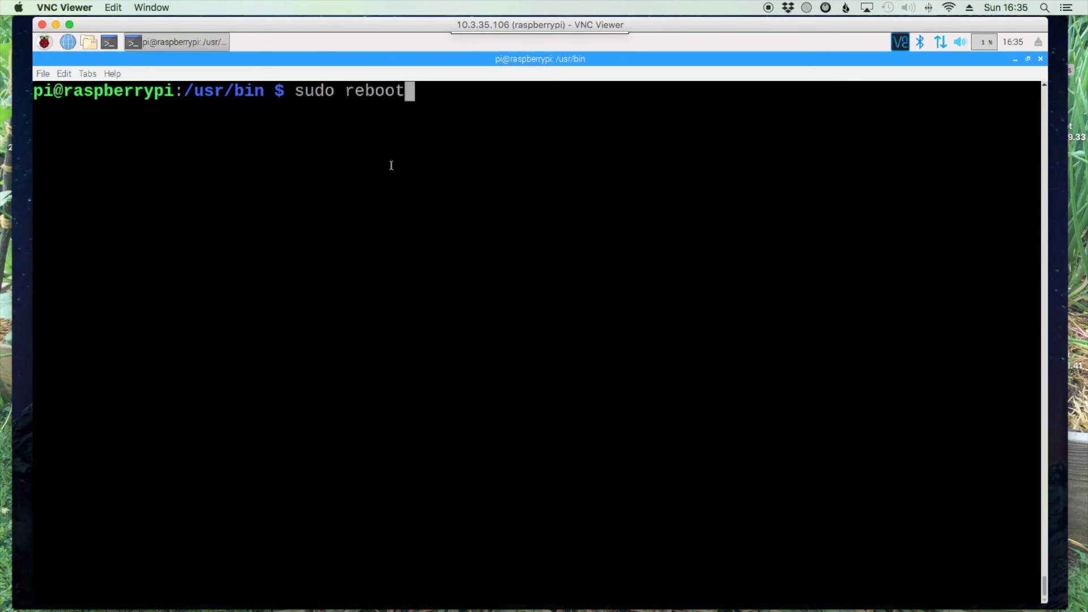
key("Return")
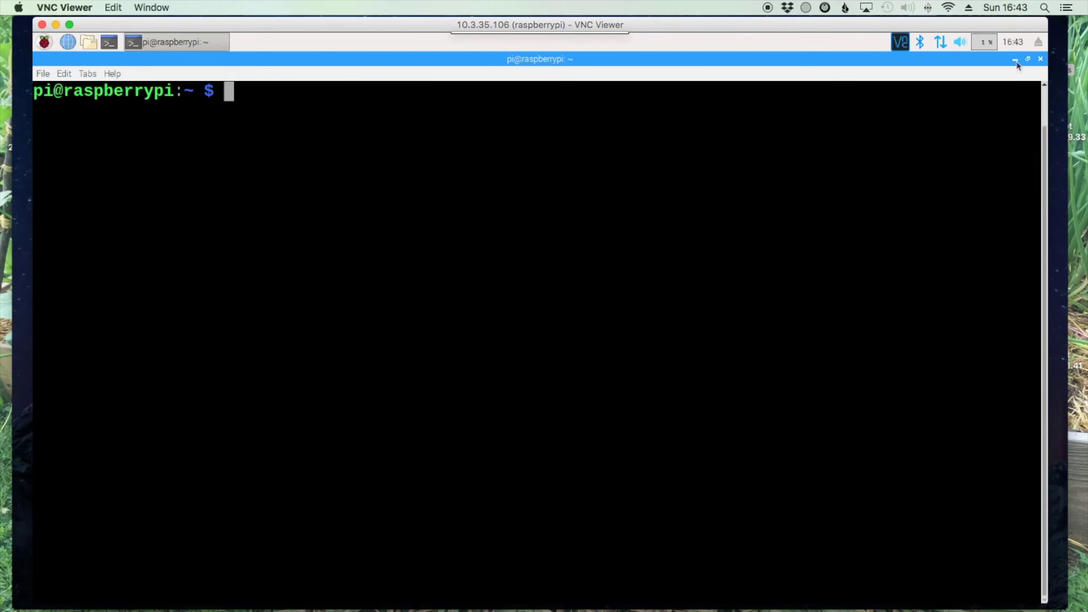
Step: Paste 'sudo nano /etc/wpa_supplicant/wpa_supplicant.conf' at the Pi terminal prompt
right_click(248, 95)
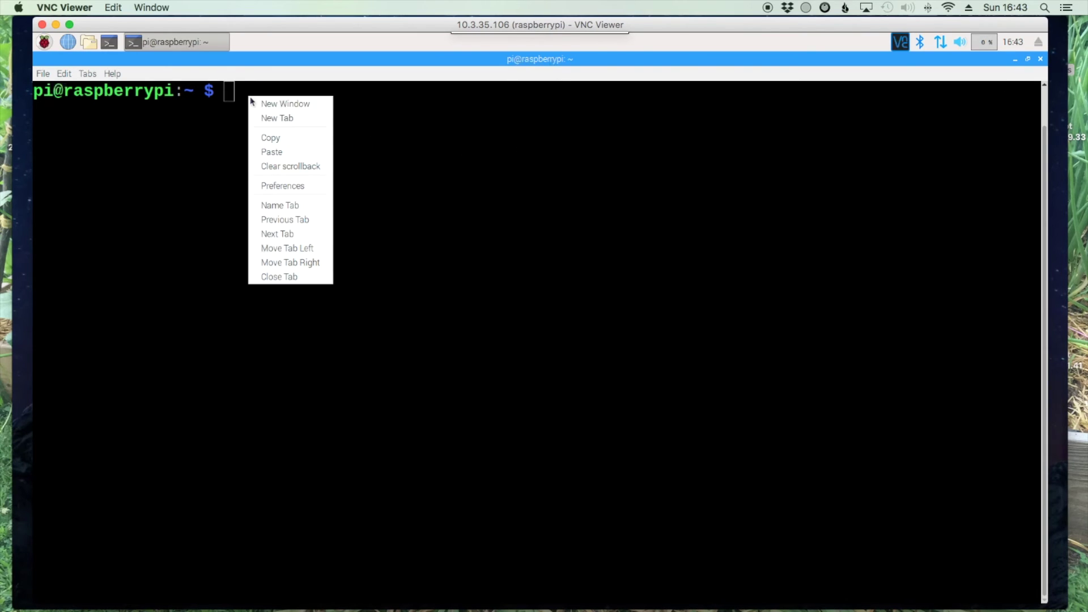
left_click(284, 152)
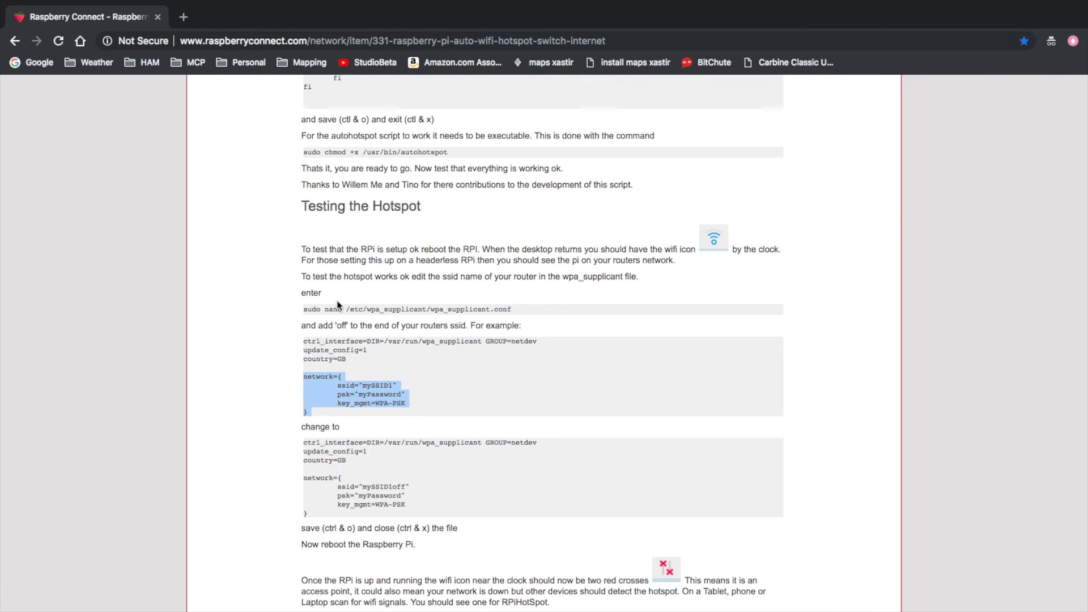
Step: Copy the guide's example network={...} block and go back to the nano editor
right_click(331, 390)
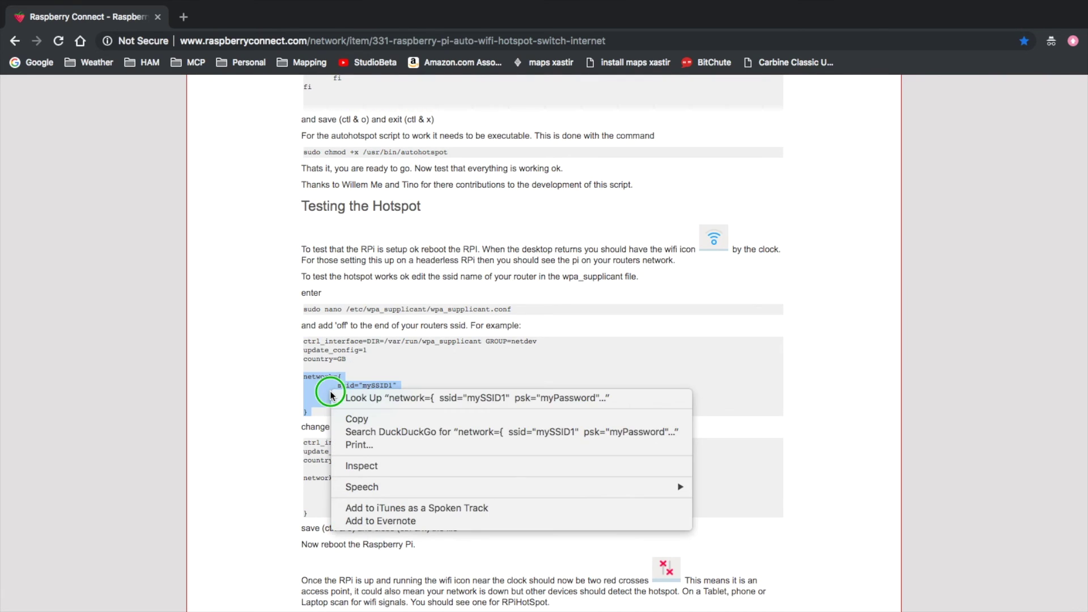
left_click(369, 420)
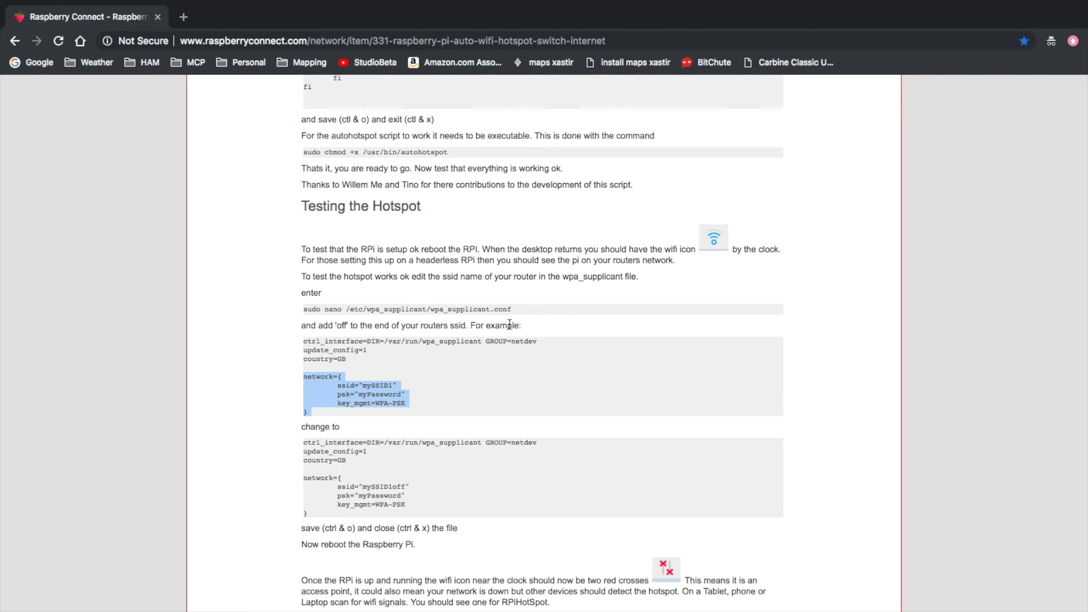
key("ctrl+Left")
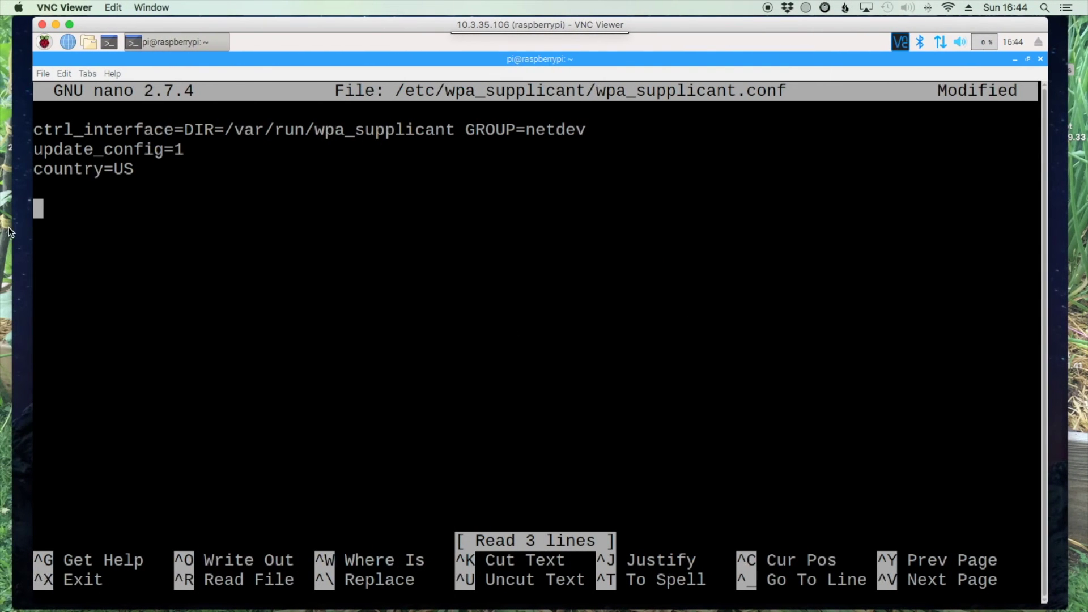
Step: Paste the network block into wpa_supplicant.conf and replace mySSID1 with KM4ACK-toMESH
right_click(56, 213)
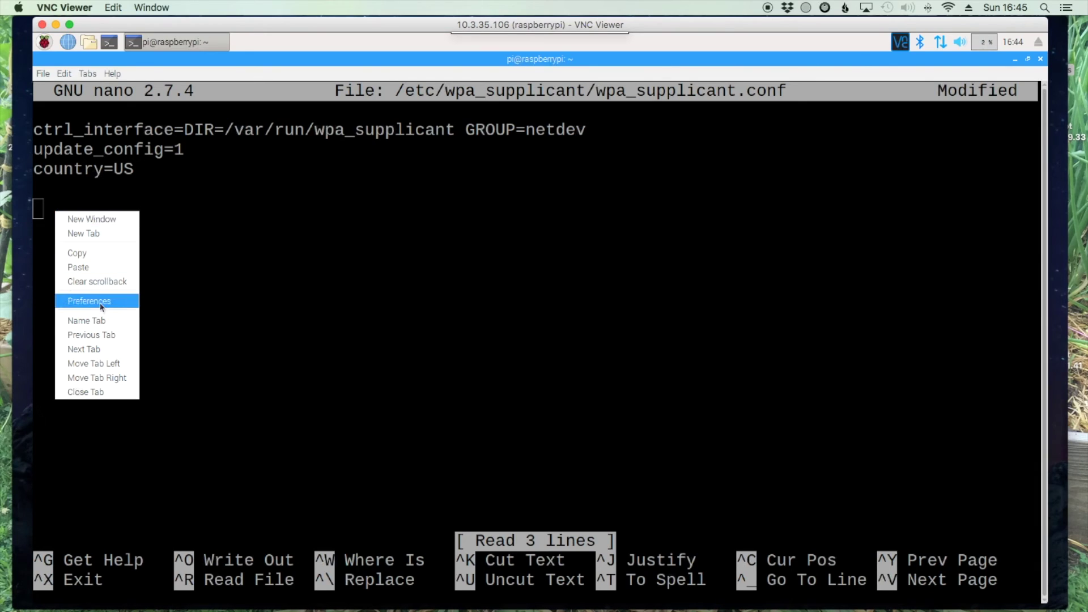
left_click(104, 269)
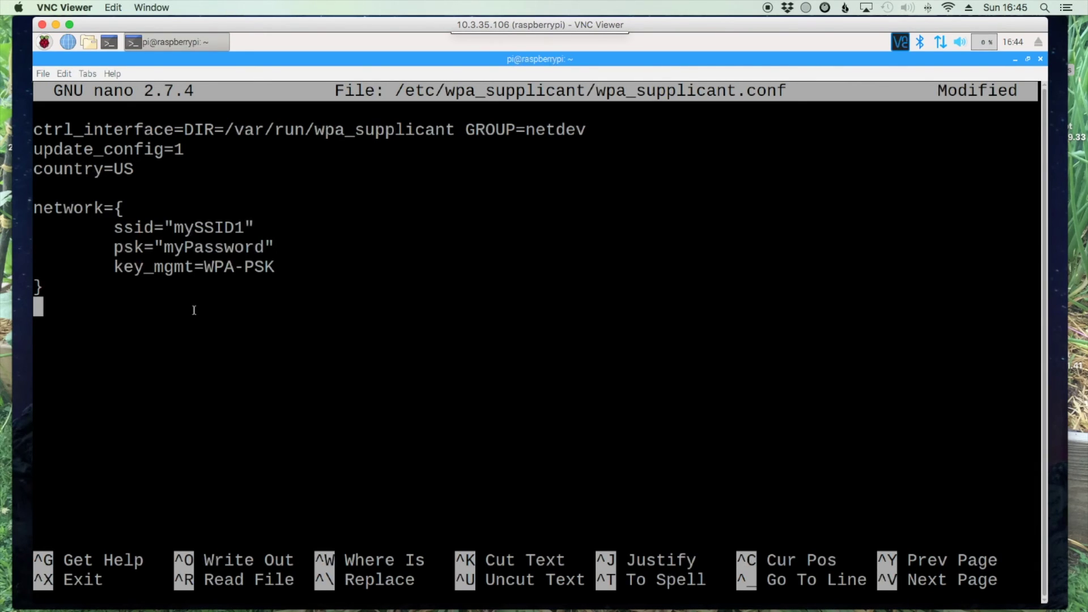
key("Up")
key("Up")
key("Up")
key("Up")
key("Right")
key("Right")
key("Right")
key("Right")
key("Right")
key("Right")
key("Right")
key("Right")
key("Right")
key("Right")
key("Right")
key("Right")
key("Right")
key("Right")
key("BackSpace")
key("BackSpace")
key("BackSpace")
key("BackSpace")
key("BackSpace")
key("BackSpace")
key("BackSpace")
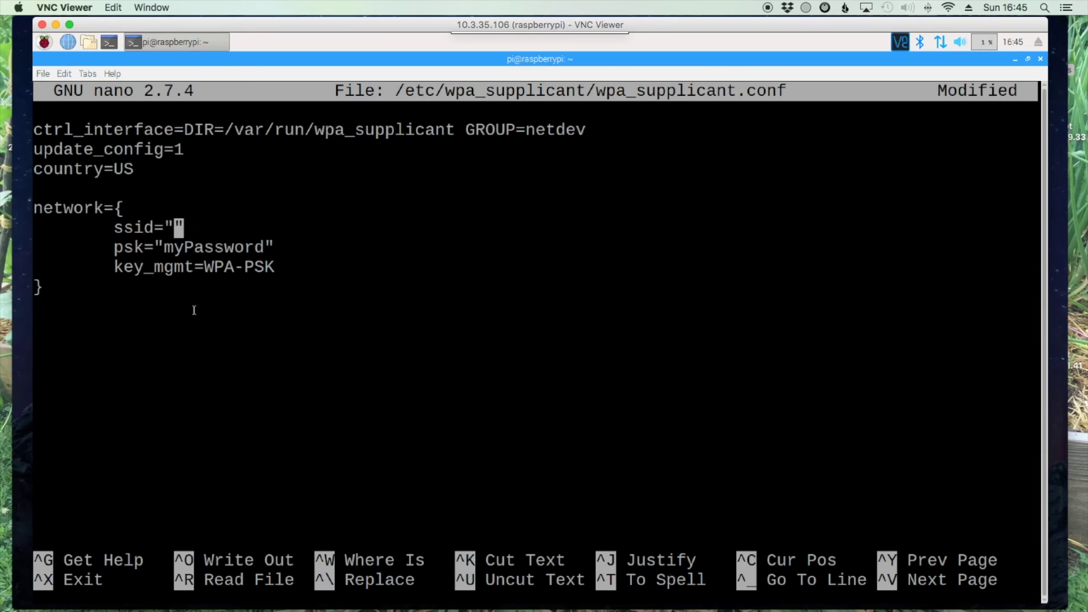
left_click(947, 7)
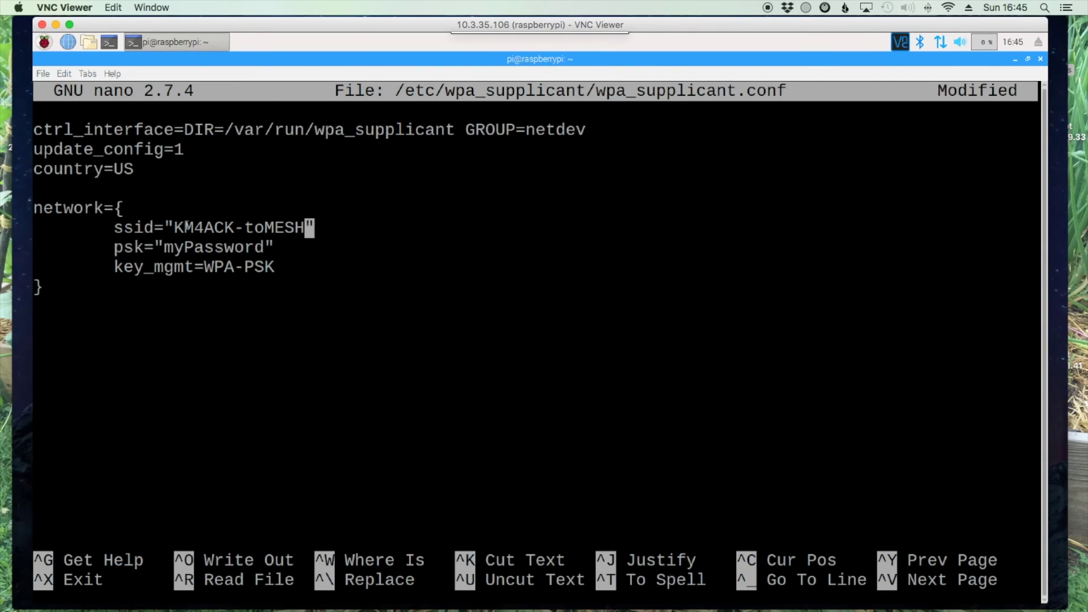
Step: Edit the psk value to the network password, then save wpa_supplicant.conf and exit nano
key("Down")
key("Left")
key("ctrl+x")
key("y")
key("Return")
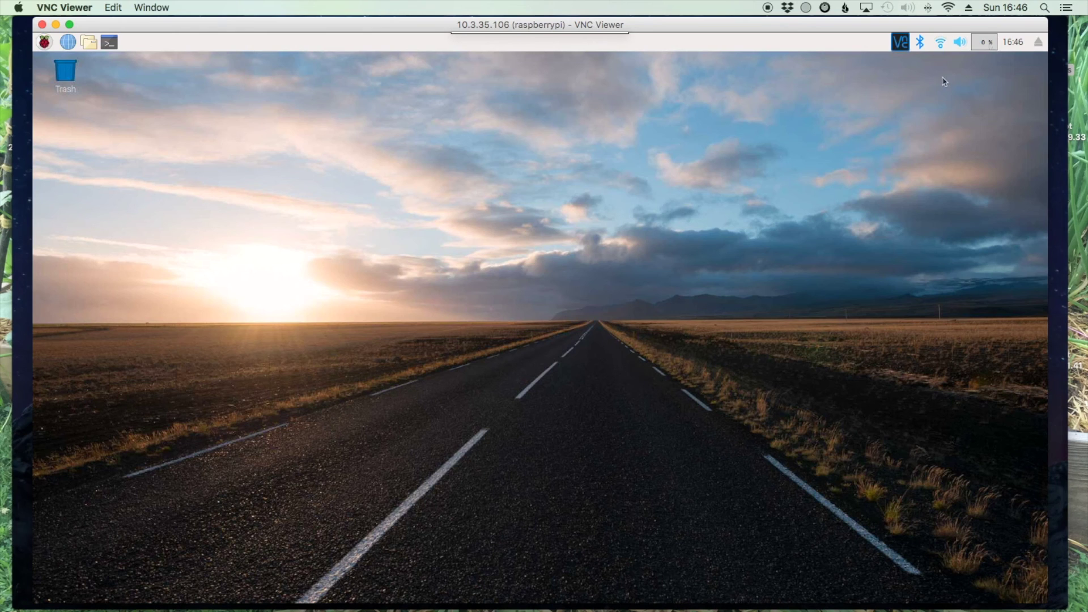
Step: Check the Pi's Wi-Fi network list to confirm it is connected to KM4ACK-toMESH
left_click(940, 45)
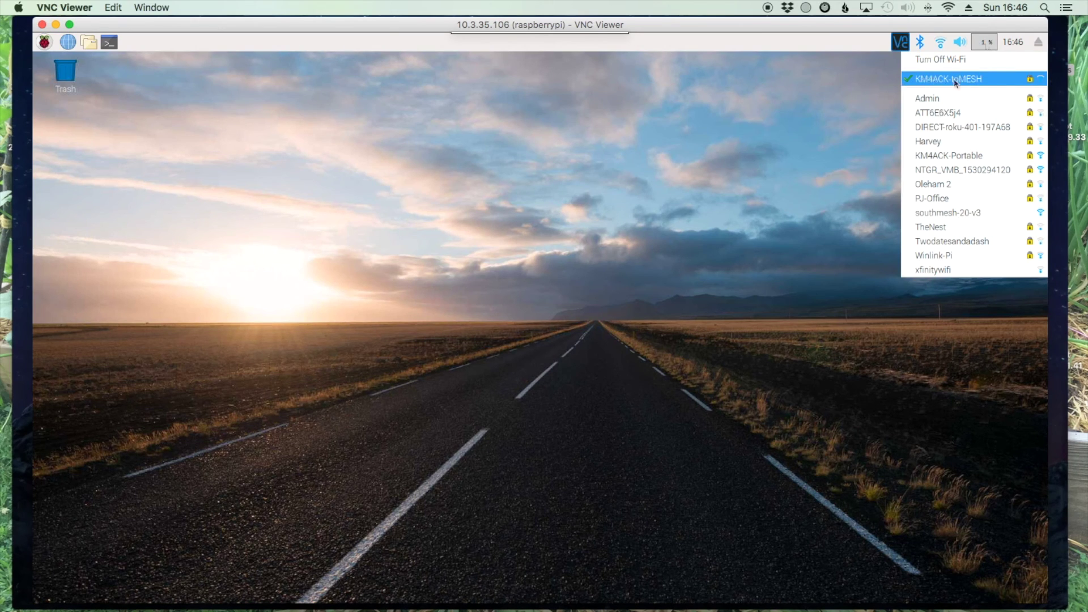
left_click(754, 114)
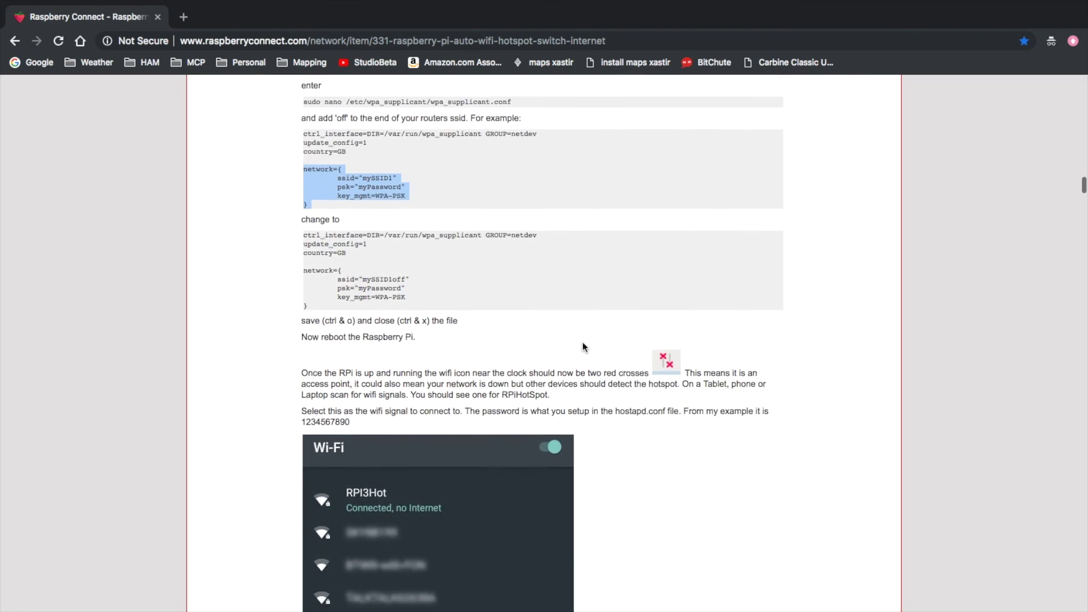
scroll(498, 297, "down", 1)
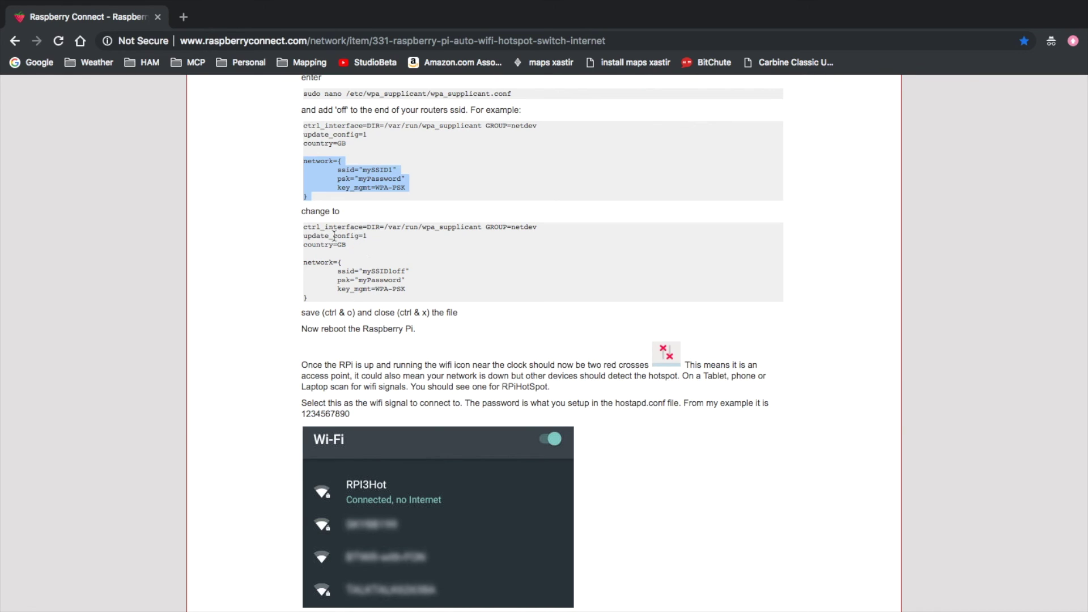
Step: Copy the guide's 'sudo nano wpa_supplicant.conf' command and return to the Raspberry Pi desktop
scroll(461, 252, "up", 2)
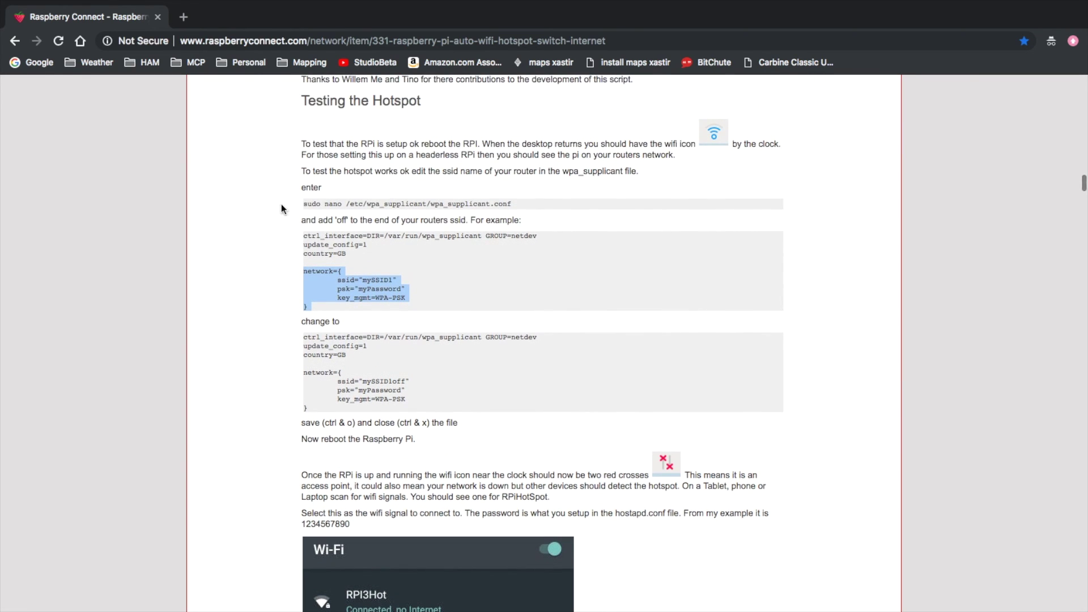
left_click_drag(305, 204, 516, 206)
right_click(468, 203)
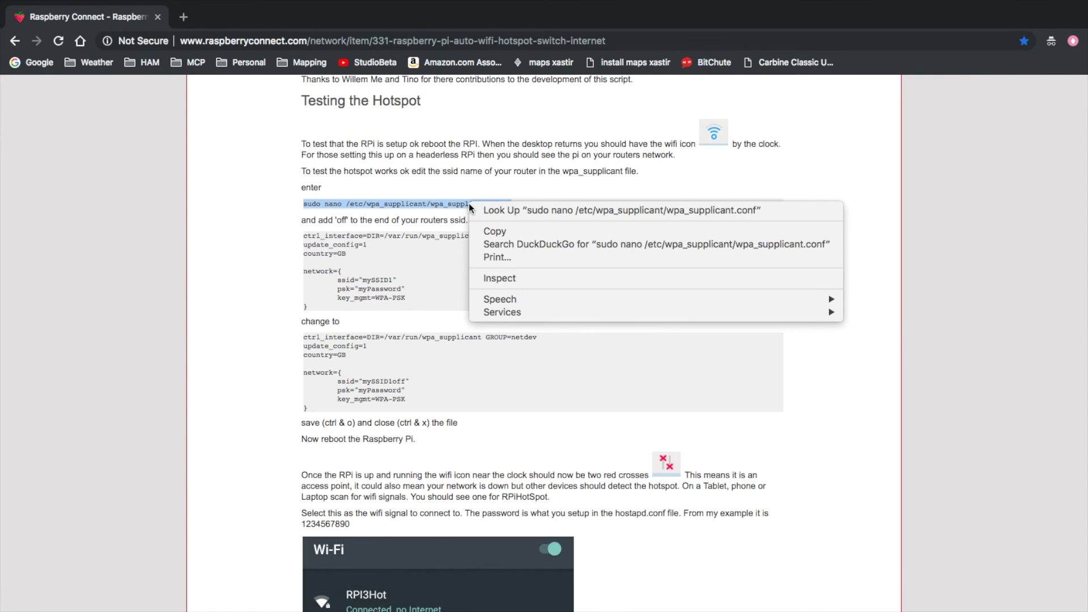
left_click(502, 227)
scroll(397, 357, "down", 2)
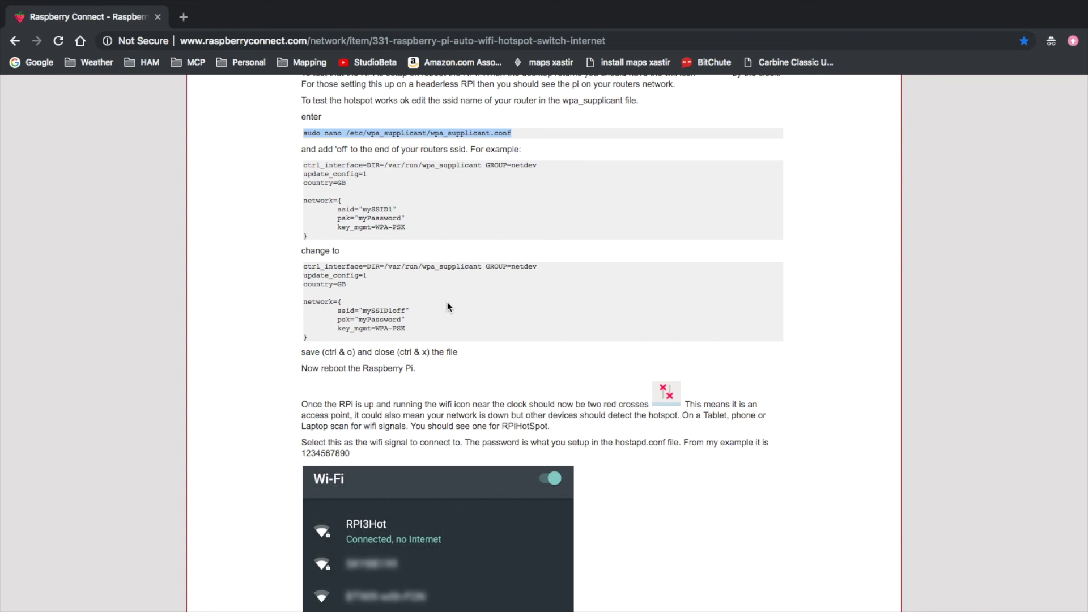
key("ctrl+Left")
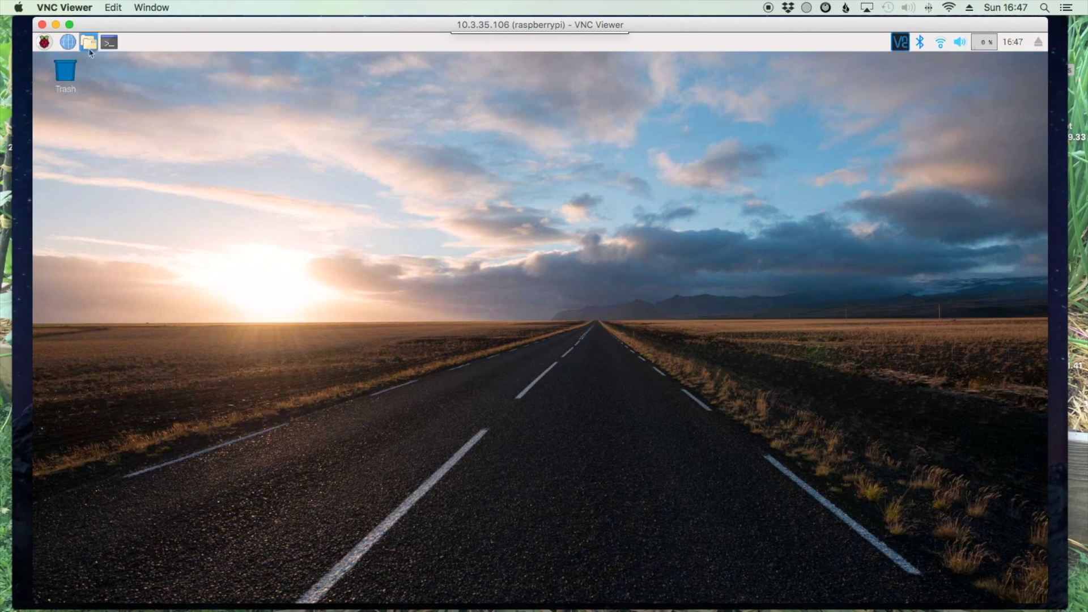
Step: Open wpa_supplicant.conf in nano from a new terminal using the pasted sudo command
left_click(109, 44)
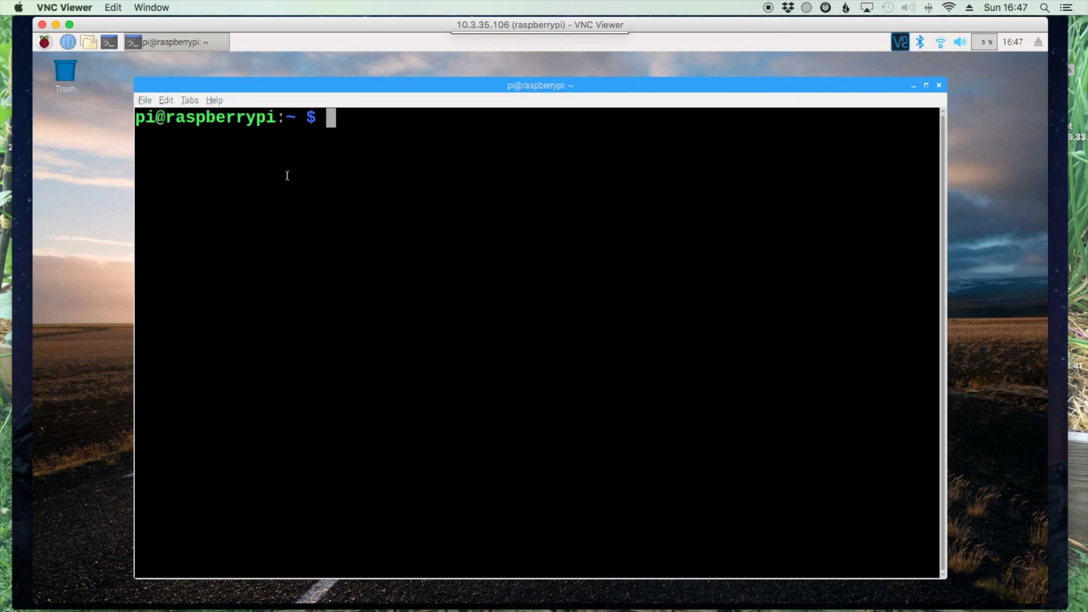
right_click(296, 170)
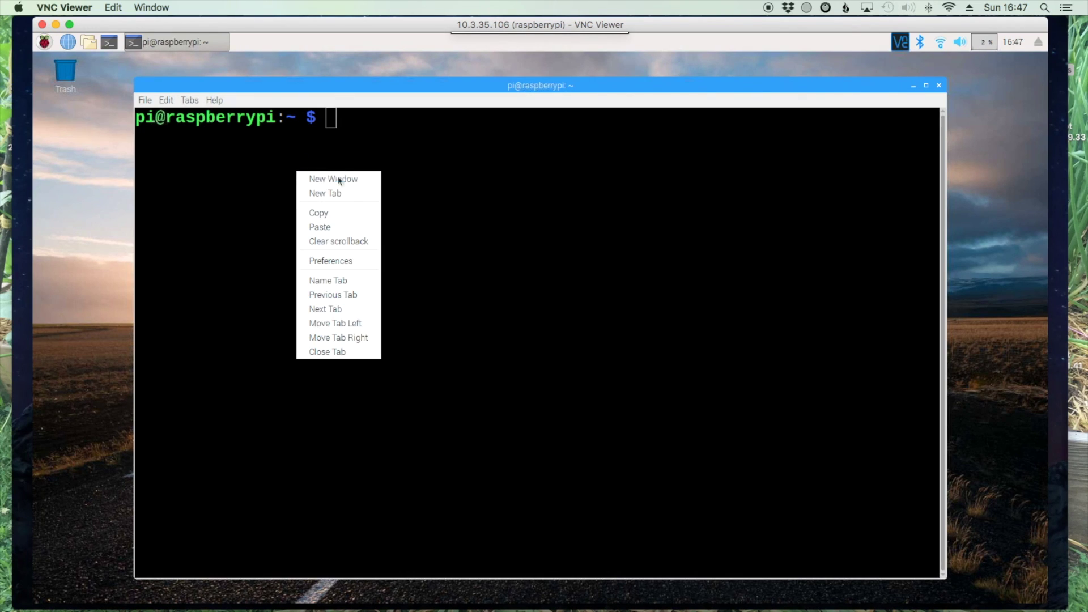
left_click(338, 227)
key("Return")
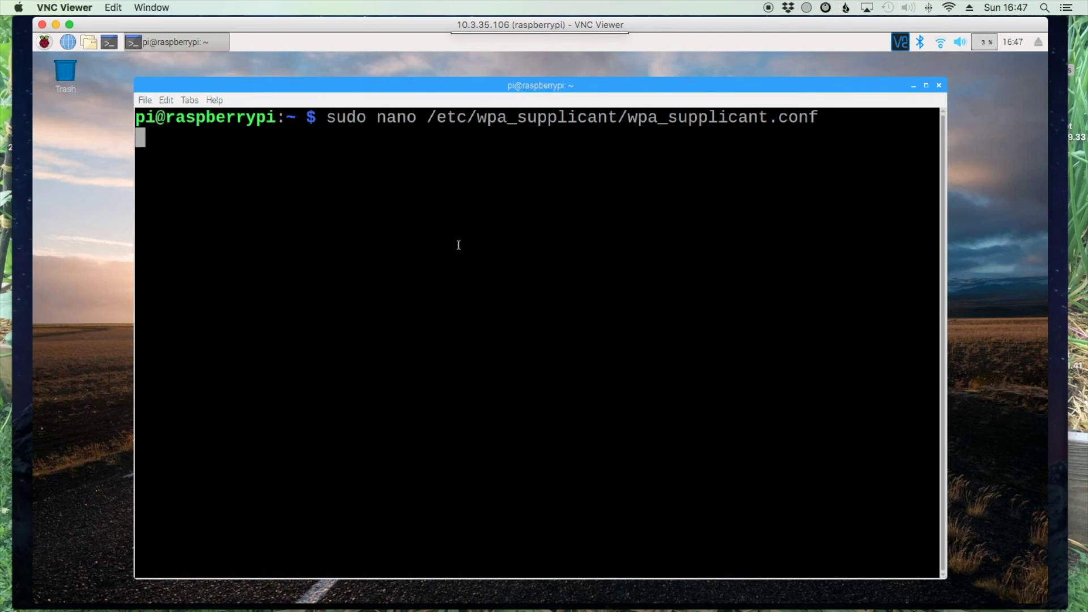
Step: Append 'off' to the ssid value so it reads KM4ACK-toMESHoff
key("Down")
key("Down")
key("Down")
key("Down")
key("Right")
key("Right")
key("Right")
key("Right")
key("Right")
key("Right")
key("Right")
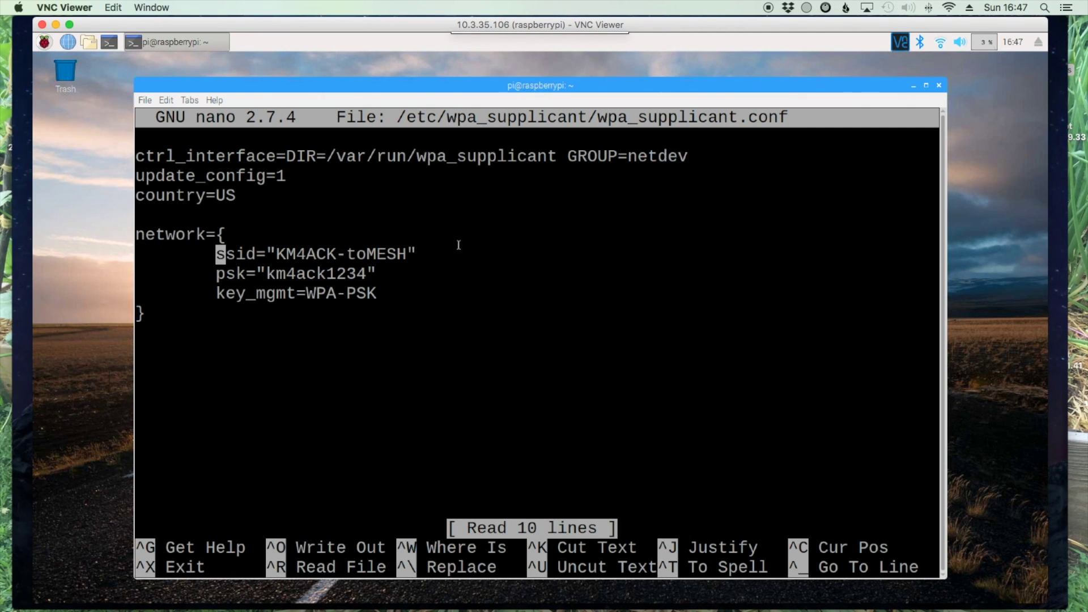
key("Right")
key("Right")
key("Right")
key("Right")
key("Right")
key("Right")
key("Right")
key("Right")
key("Right")
key("Right")
key("Right")
key("Right")
key("Right")
key("Right")
key("Left")
type("off")
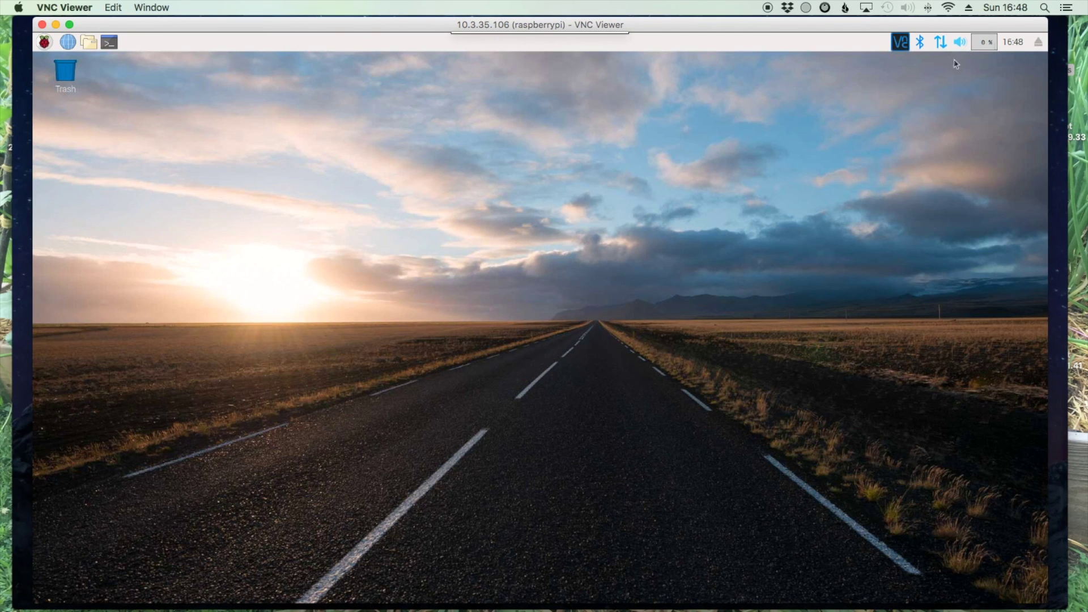
left_click(947, 42)
left_click(941, 44)
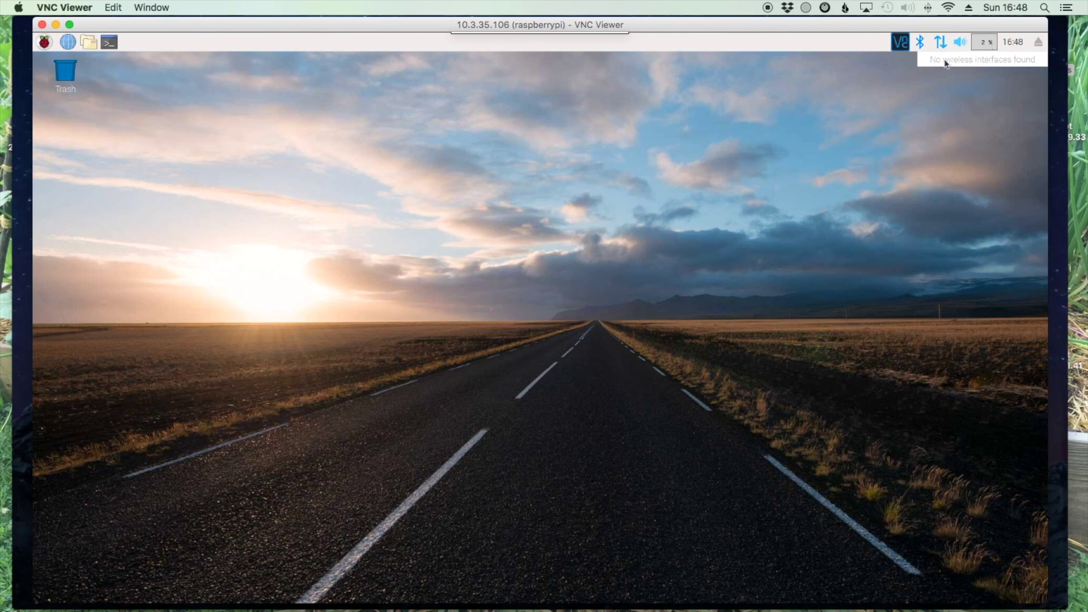
left_click(924, 108)
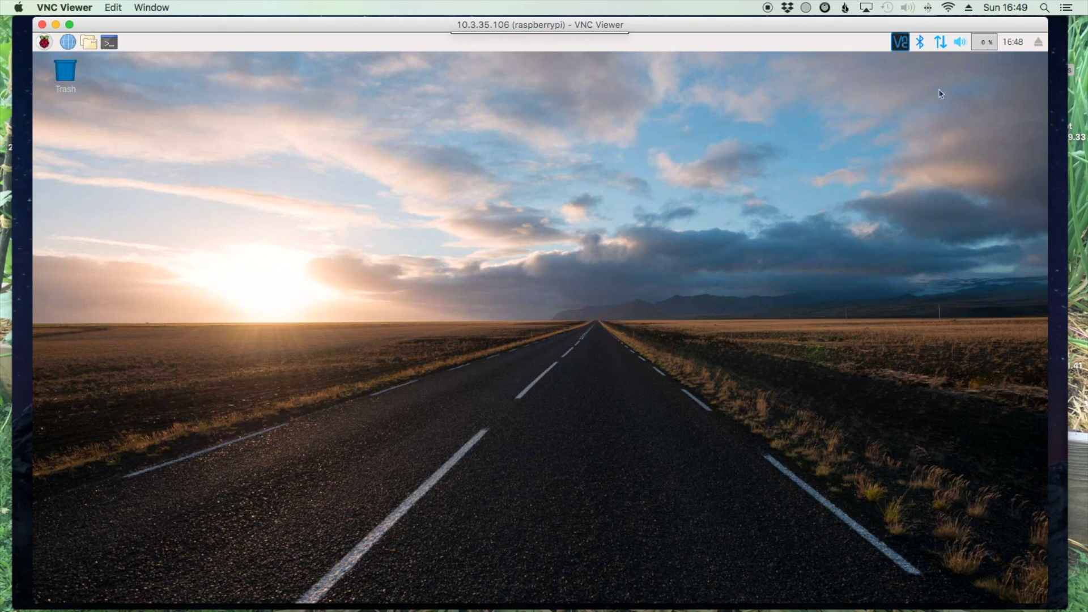
left_click(948, 8)
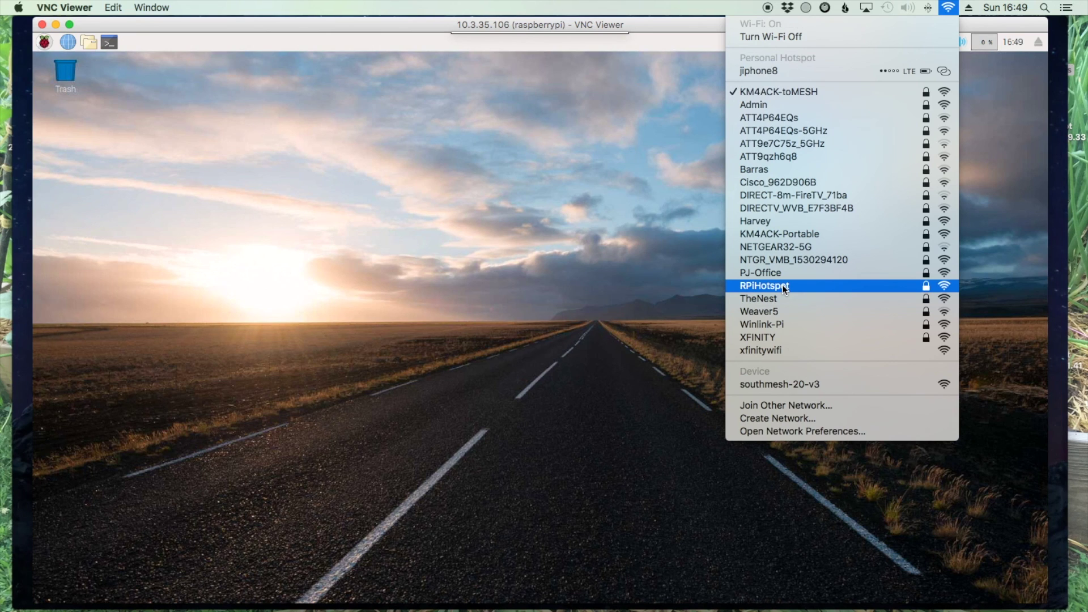
left_click(553, 236)
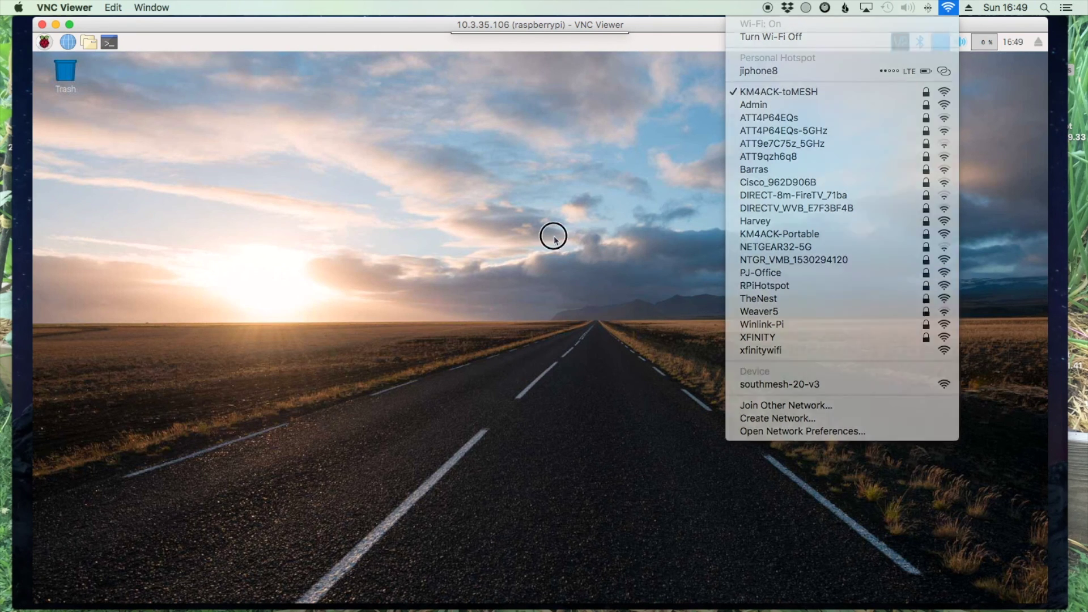